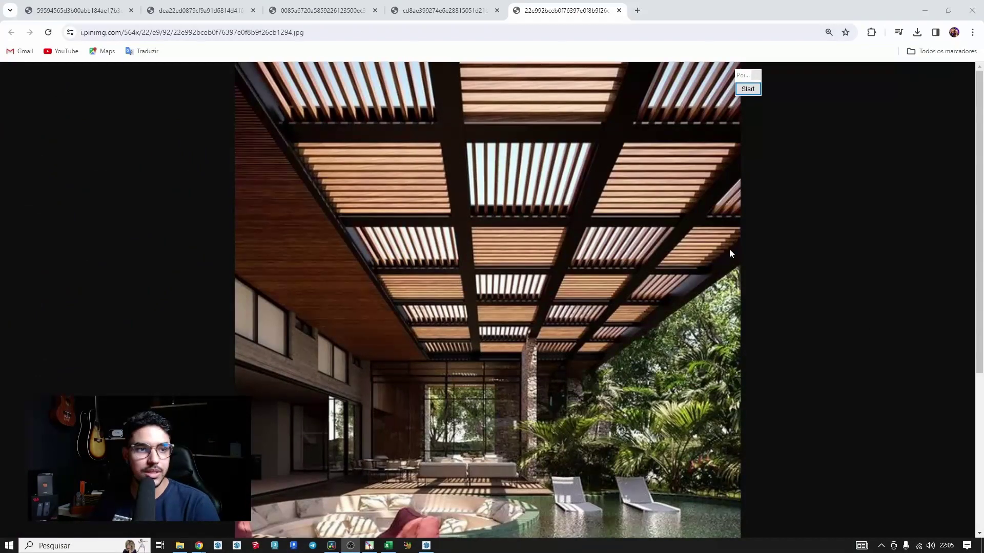
Step: Look through the first three pergola reference photos, examining the wooden beam grids and how they cover each building
left_click(121, 7)
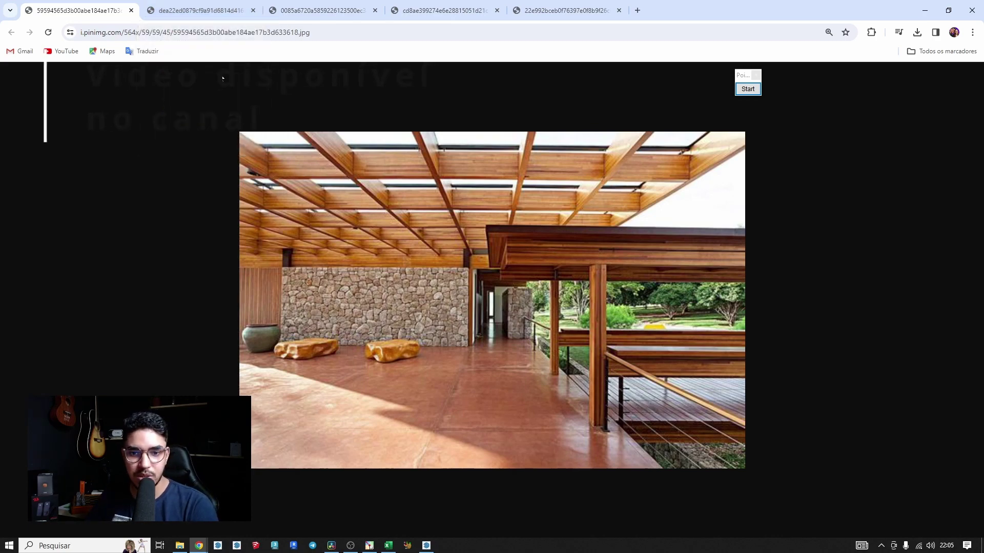
left_click(211, 6)
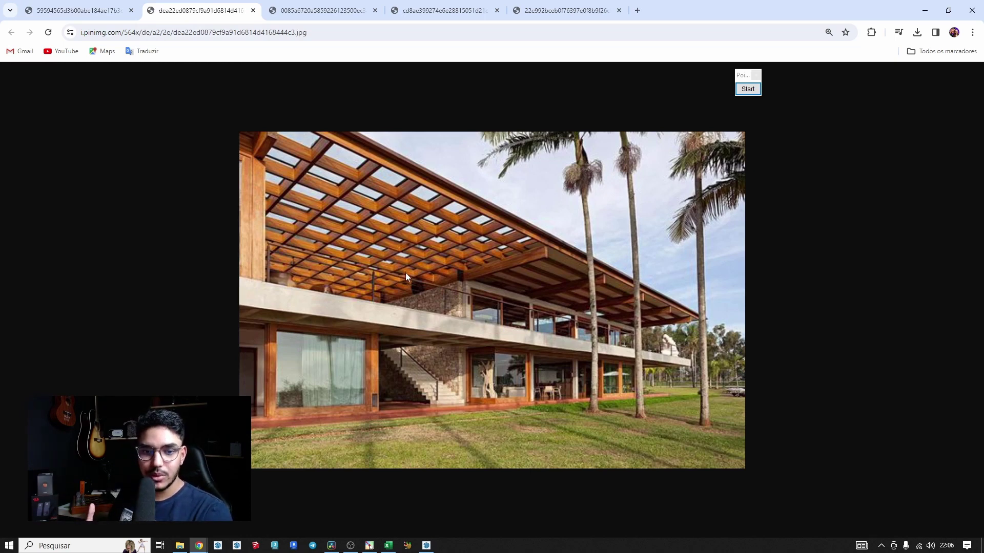
left_click(320, 10)
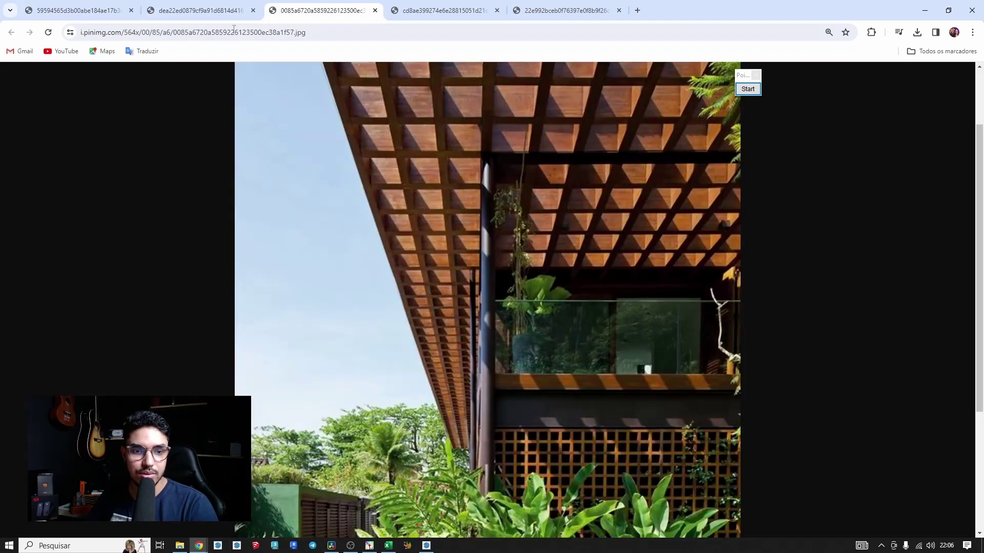
scroll(362, 142, "down", 1)
scroll(405, 165, "down", 2)
scroll(449, 189, "up", 4)
scroll(453, 188, "down", 2)
scroll(454, 187, "down", 1, "ctrl")
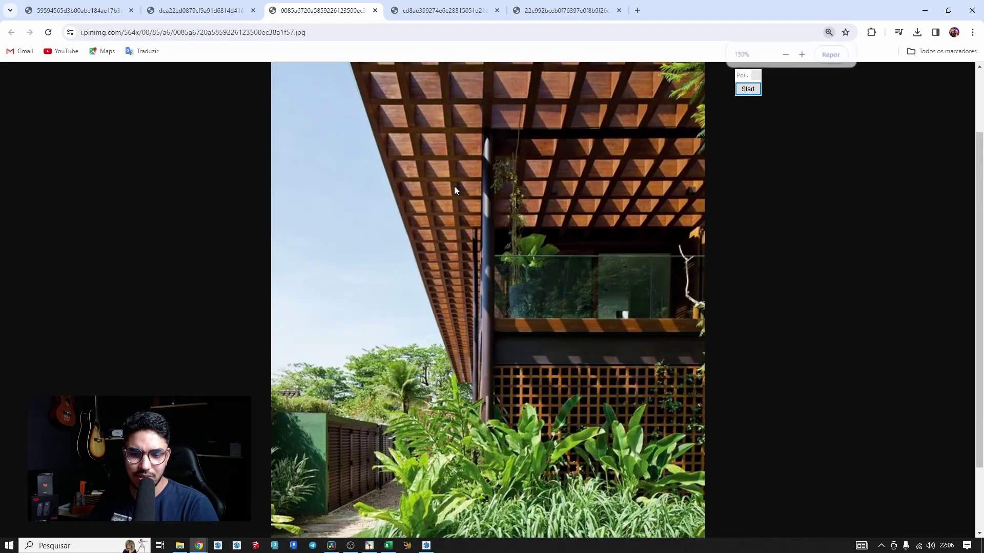
scroll(494, 183, "up", 3)
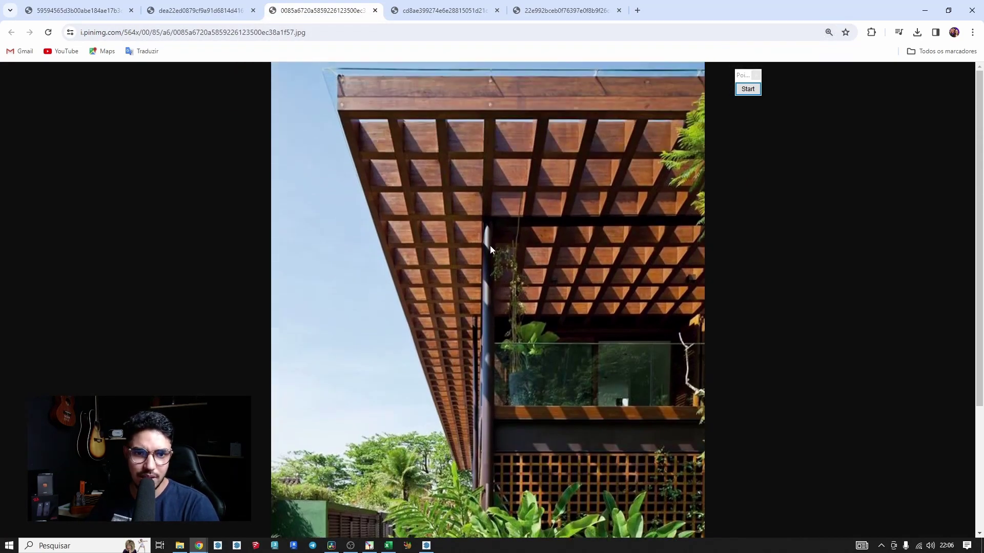
scroll(489, 245, "up", 1, "ctrl")
Step: Compare the entrance pergola and the slatted poolside pergola references with the earlier house photo, examining the alternating slat directions
left_click(446, 10)
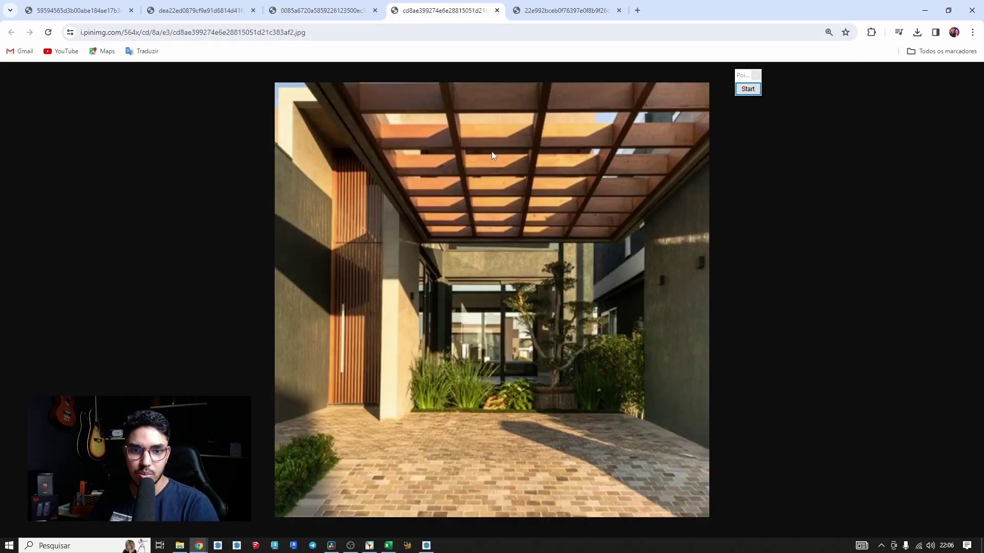
left_click(563, 5)
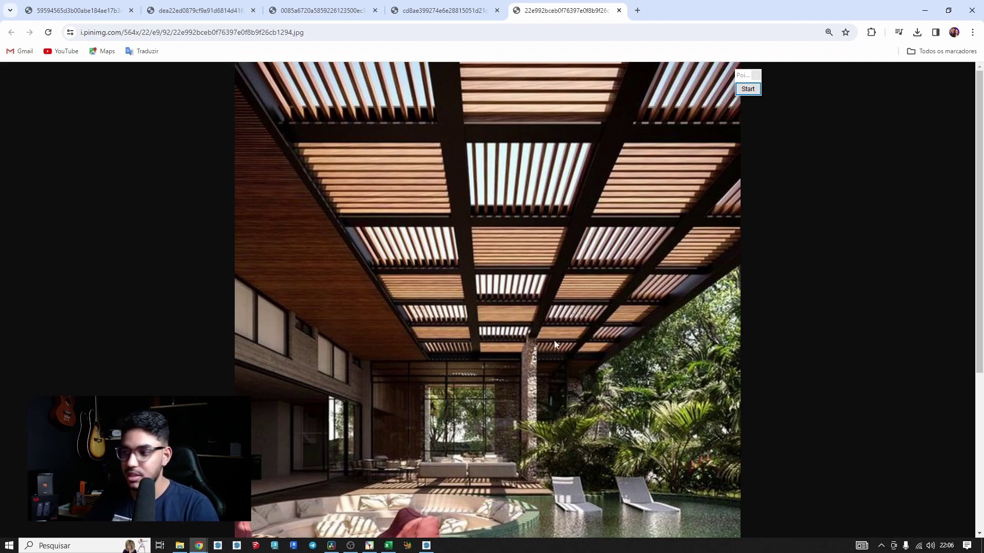
scroll(549, 346, "down", 3)
scroll(550, 345, "up", 3)
left_click(203, 10)
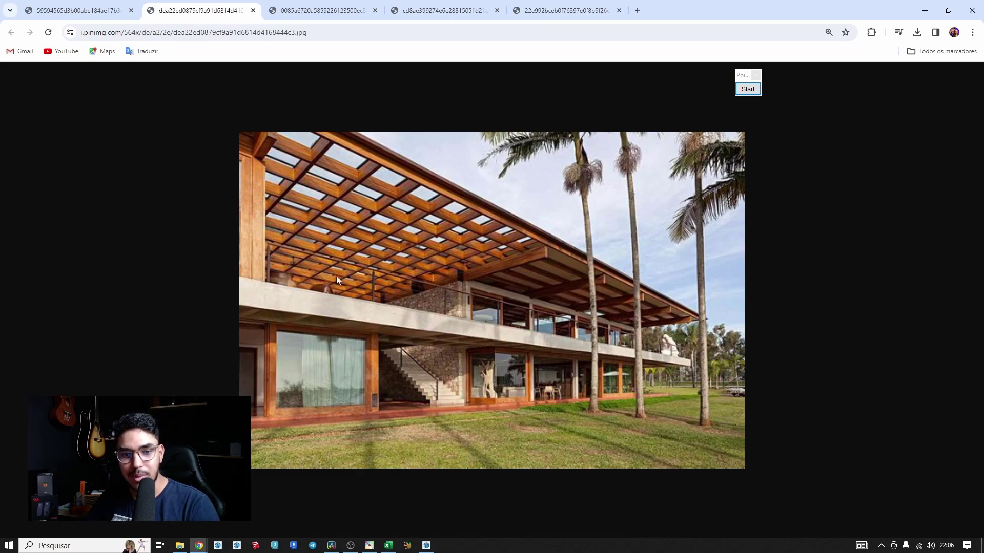
left_click(576, 3)
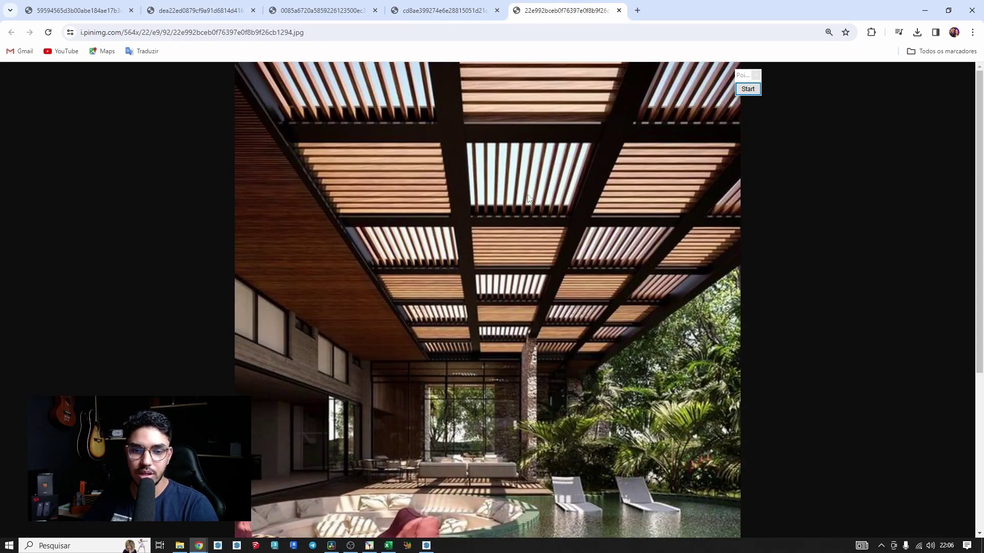
scroll(445, 210, "down", 2)
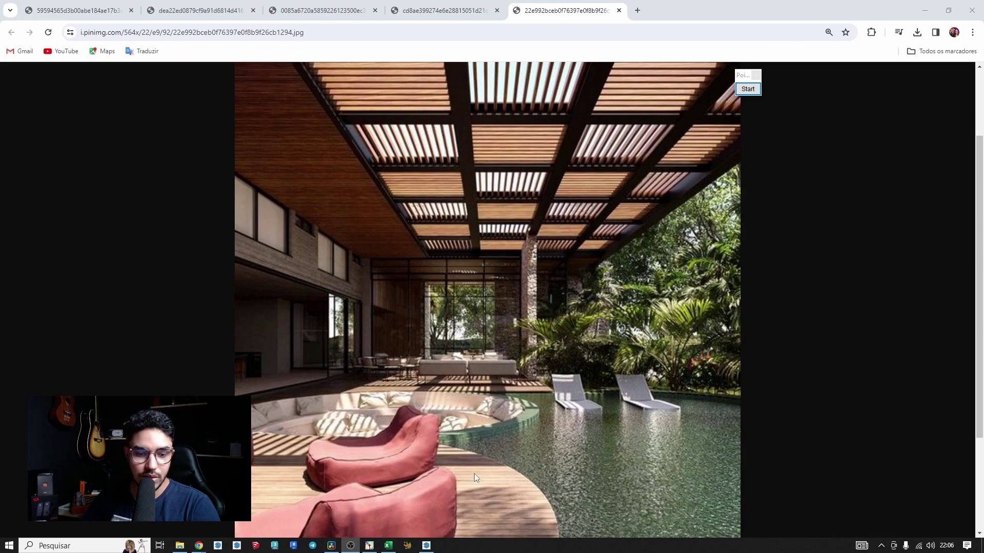
Step: Switch to the house model in SketchUp and inspect the backyard around the pool and barbecue area
mouse_move(426, 545)
left_click(430, 507)
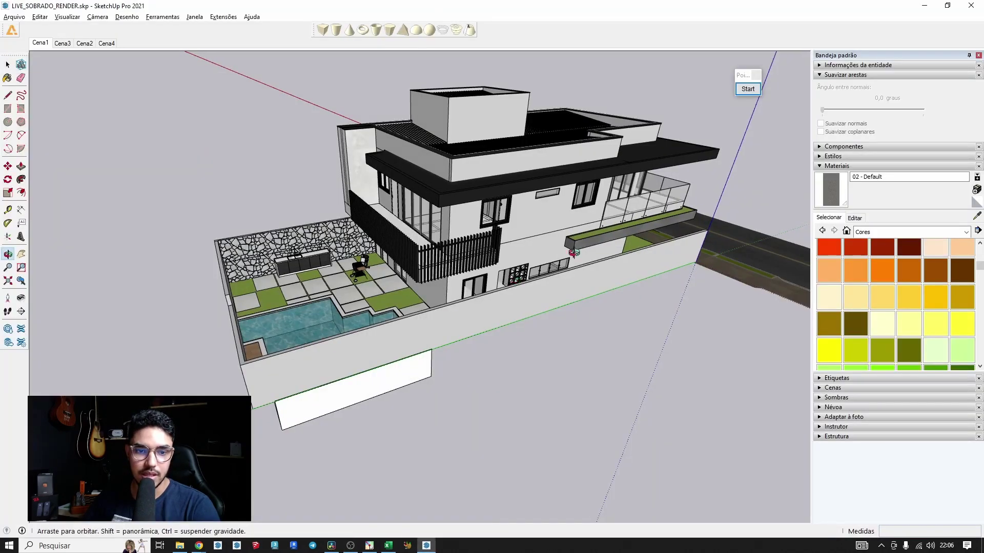
left_click_drag(574, 252, 389, 201)
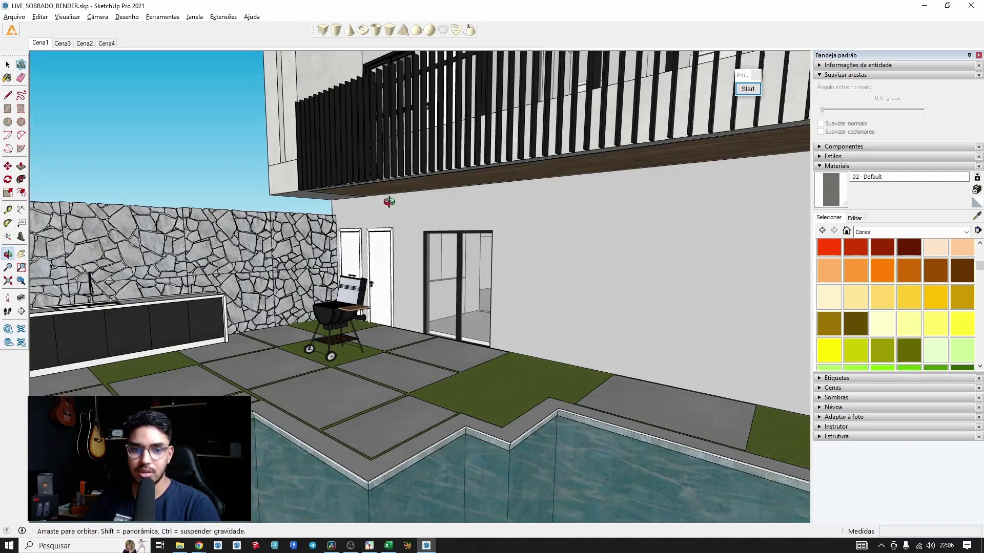
middle_click_drag(389, 201, 476, 334)
scroll(367, 326, "down", 8)
scroll(283, 226, "up", 4)
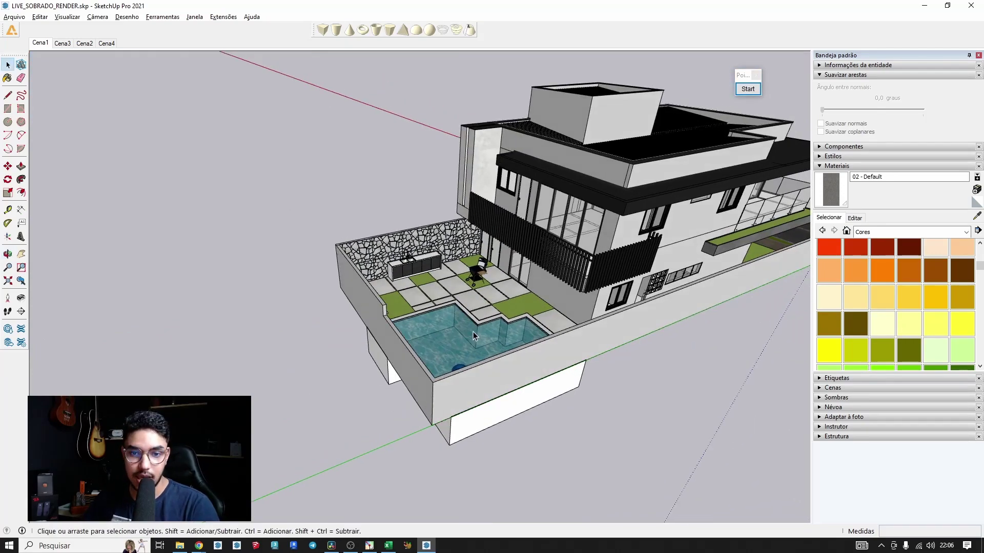
scroll(473, 336, "up", 1)
key("r")
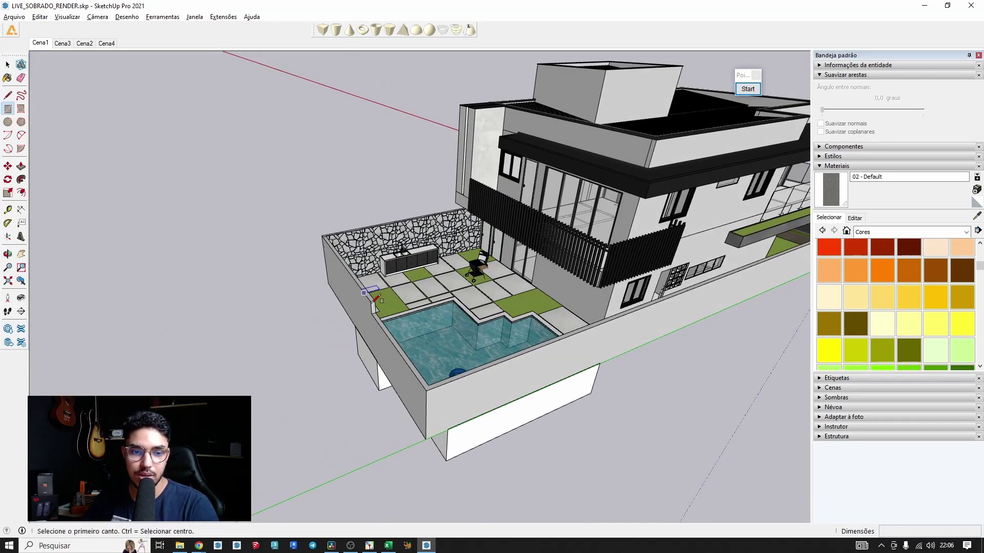
key("space")
Step: Draw a red freehand grid over the empty area with the screen pen, hatch some cells and write 1001 beside it
middle_click_drag(373, 301, 250, 344)
scroll(300, 284, "down", 6)
middle_click_drag(299, 284, 613, 213)
left_click(747, 89)
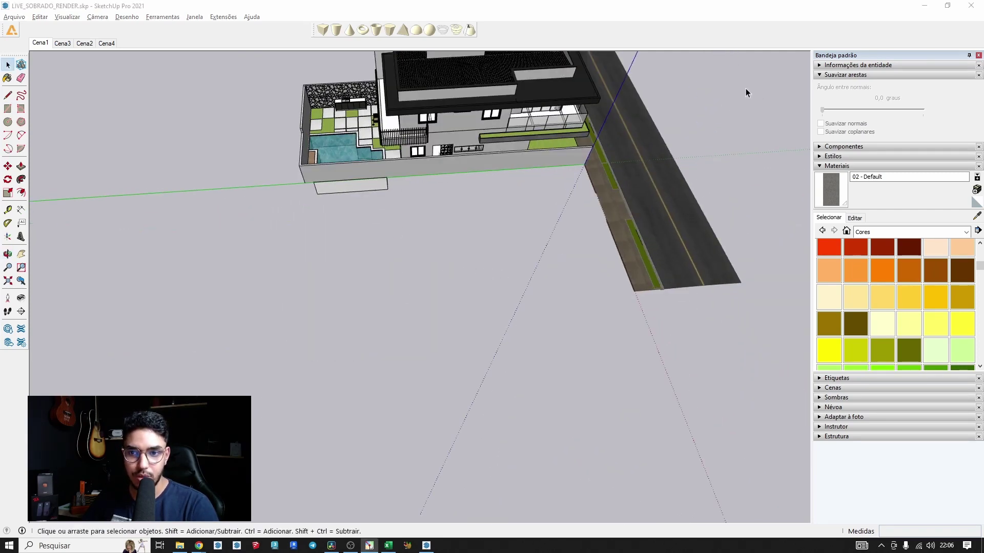
left_click(754, 133)
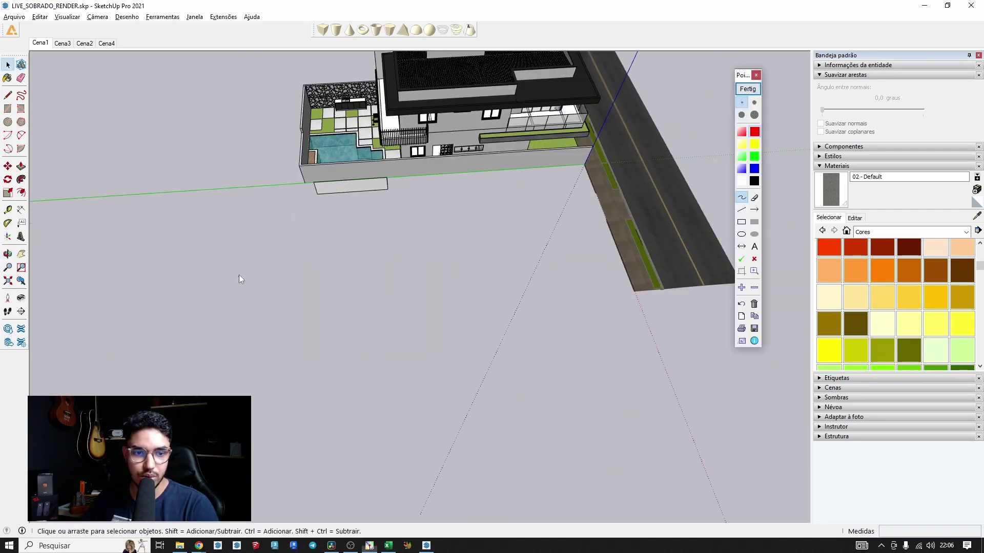
left_click_drag(232, 250, 230, 311)
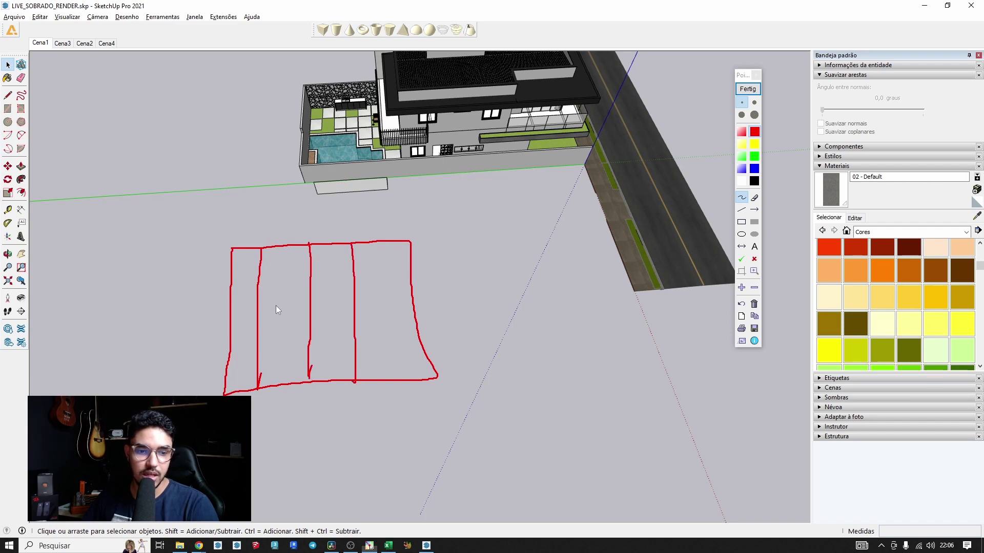
left_click_drag(233, 285, 431, 270)
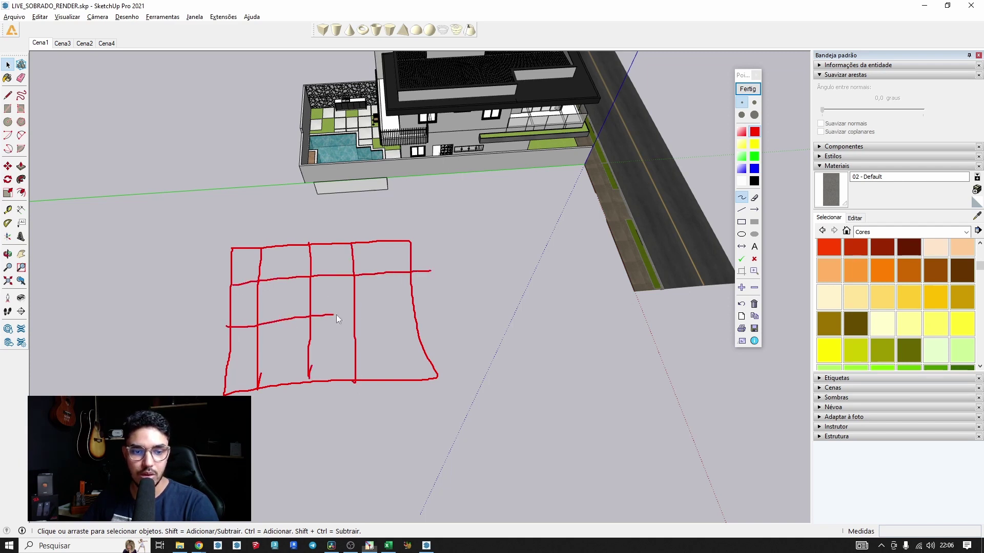
left_click_drag(224, 362, 375, 352)
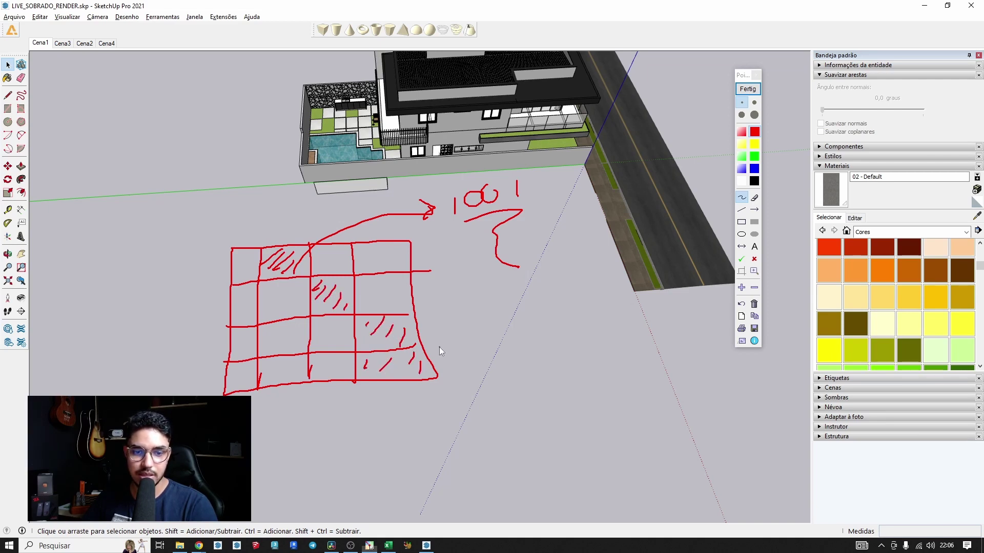
left_click(752, 89)
Step: Move the existing gridded pergola over the backyard 20 m along the red axis, away from the house
scroll(353, 123, "up", 2)
middle_click_drag(332, 201, 377, 133)
scroll(366, 198, "up", 3)
left_click(366, 228)
middle_click_drag(365, 229, 542, 255)
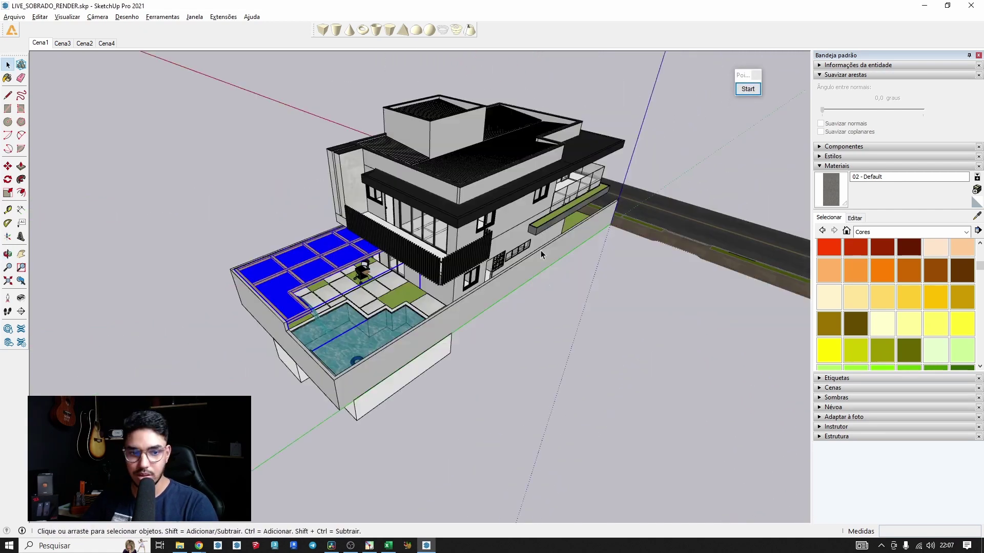
key("m")
left_click(684, 467)
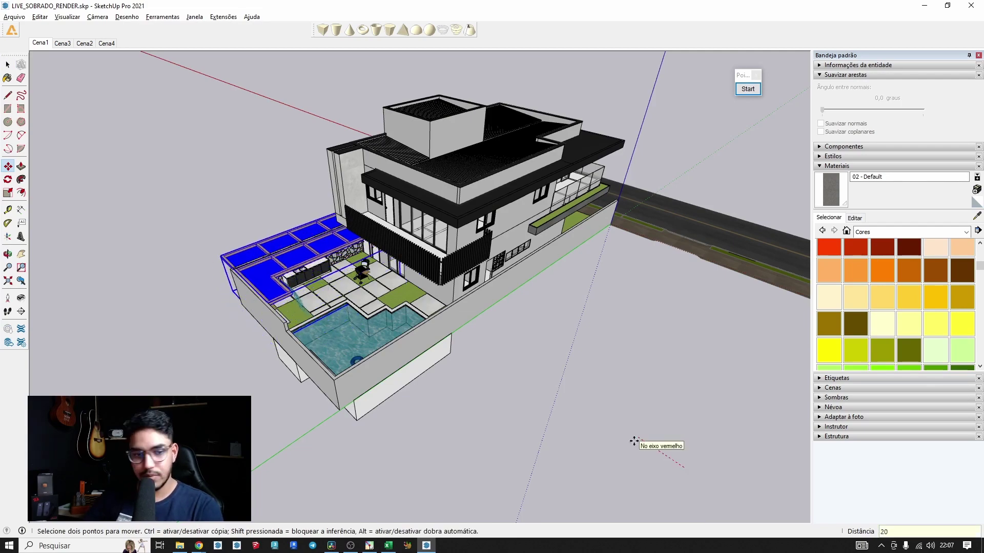
key("Return")
key("space")
left_click(634, 441)
Step: Delete the old gridded pergola that stands apart from the house
middle_click_drag(213, 278, 234, 328)
scroll(273, 111, "up", 2)
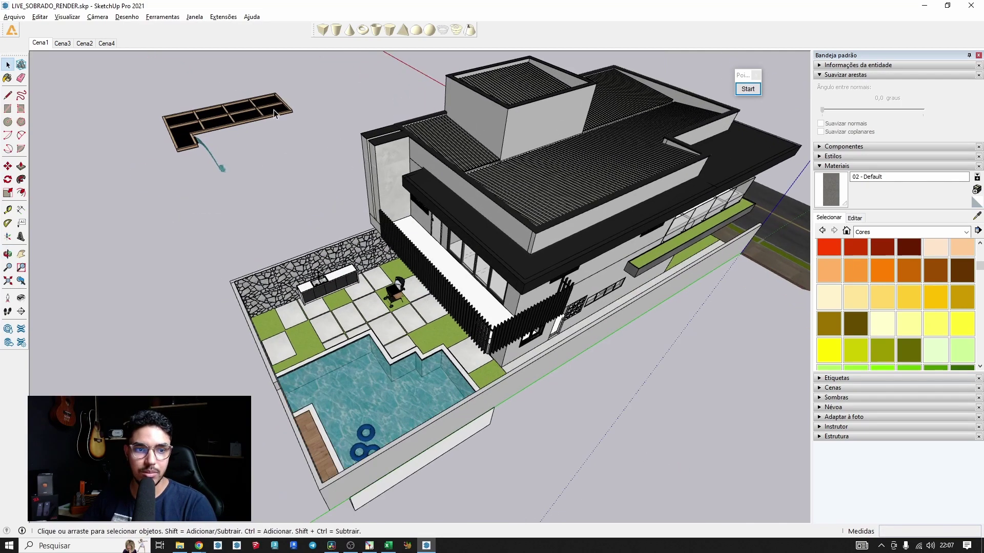
left_click(265, 115)
middle_click_drag(254, 125, 242, 131)
key("Delete")
Step: Display the 1001bit - tools toolbar and place it above the model
scroll(382, 205, "up", 3)
scroll(398, 220, "down", 3)
middle_click_drag(418, 243, 296, 288)
scroll(295, 288, "up", 3)
scroll(296, 288, "down", 3)
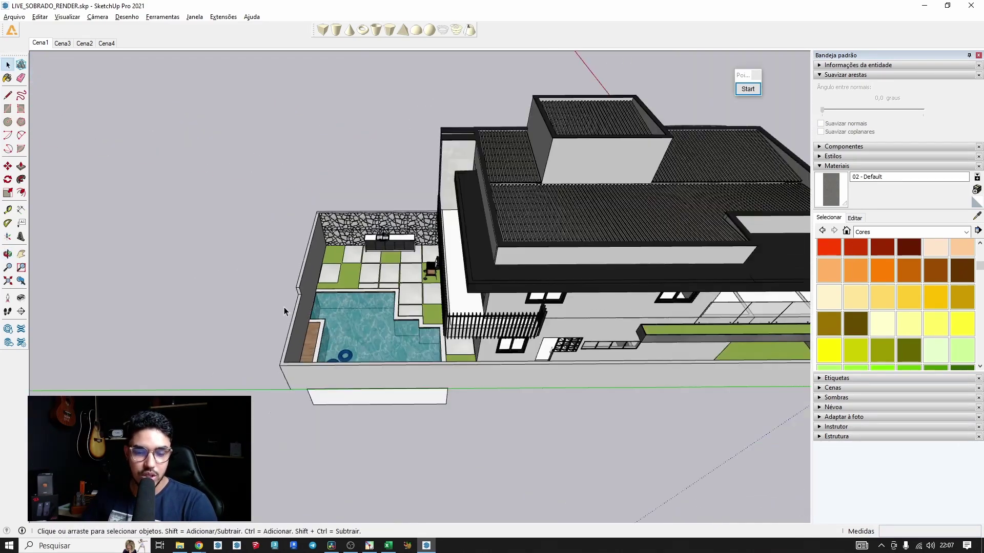
scroll(284, 311, "down", 3)
key("r")
right_click(501, 31)
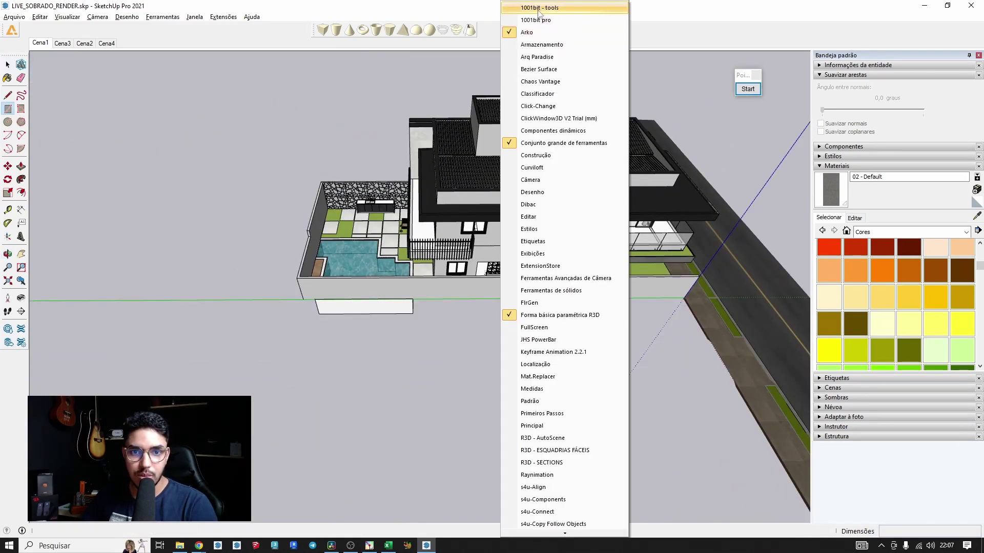
left_click(542, 9)
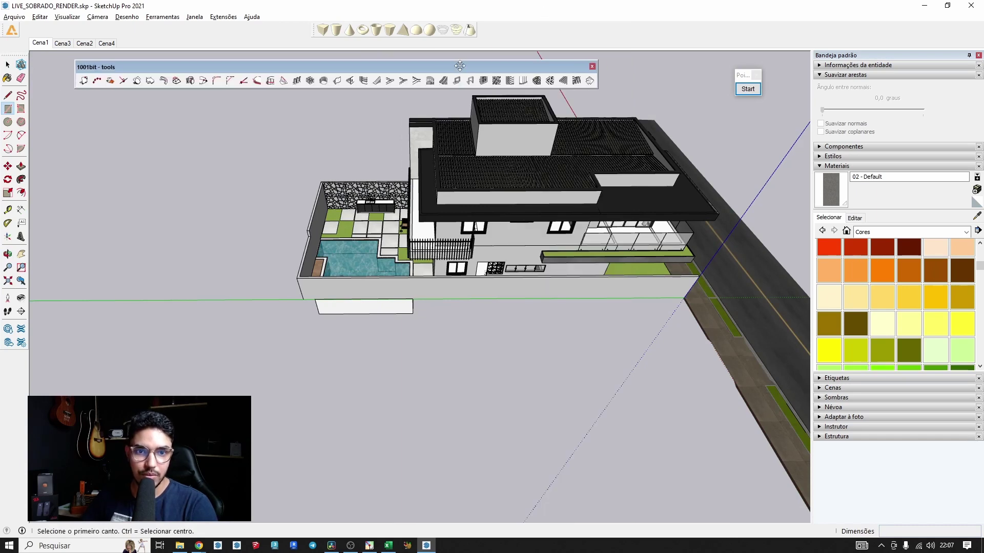
left_click_drag(487, 56, 501, 60)
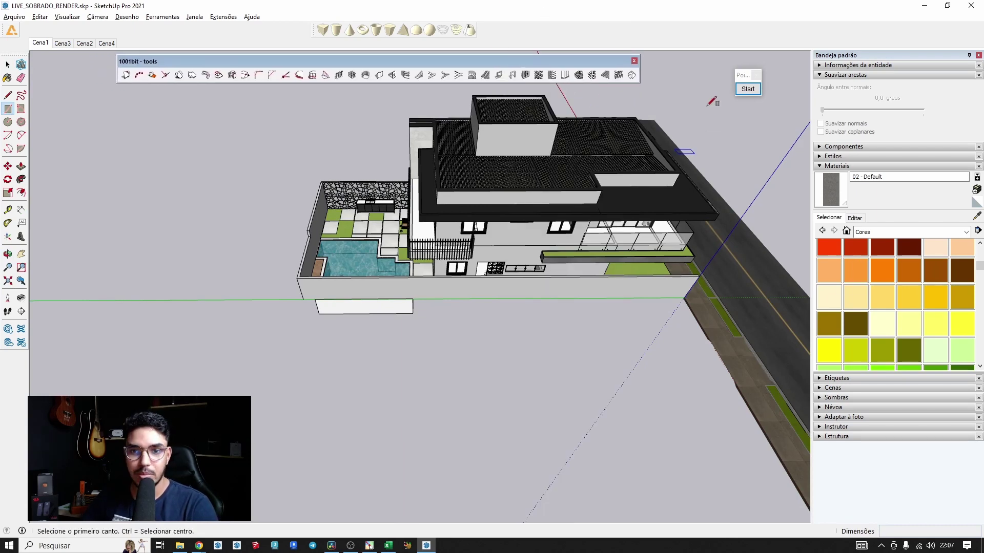
Step: Draw a rectangle of about 6.31 m by 11.67 m on the empty ground beside the house lot
scroll(699, 84, "down", 2)
middle_click_drag(472, 314, 447, 329)
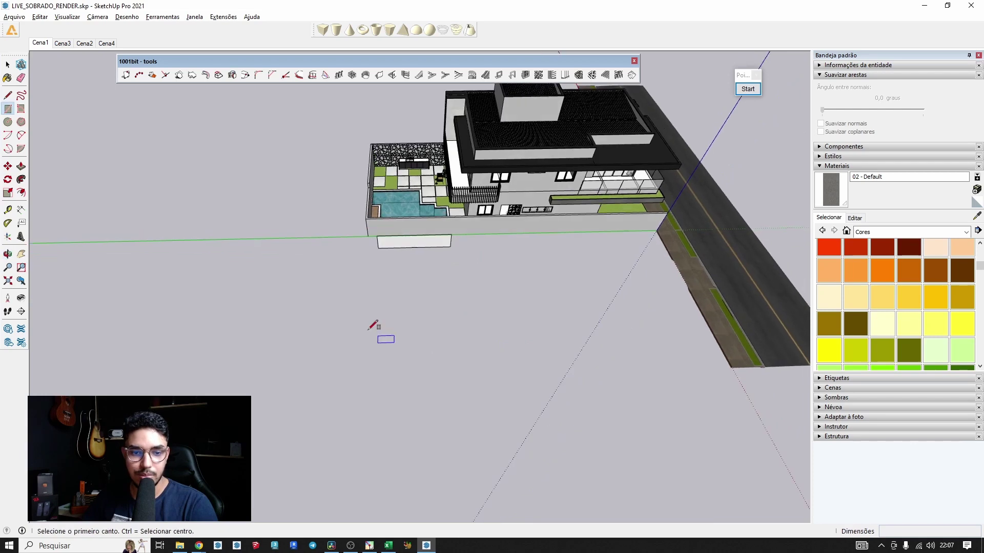
scroll(371, 331, "up", 2)
left_click(303, 291)
left_click(531, 392)
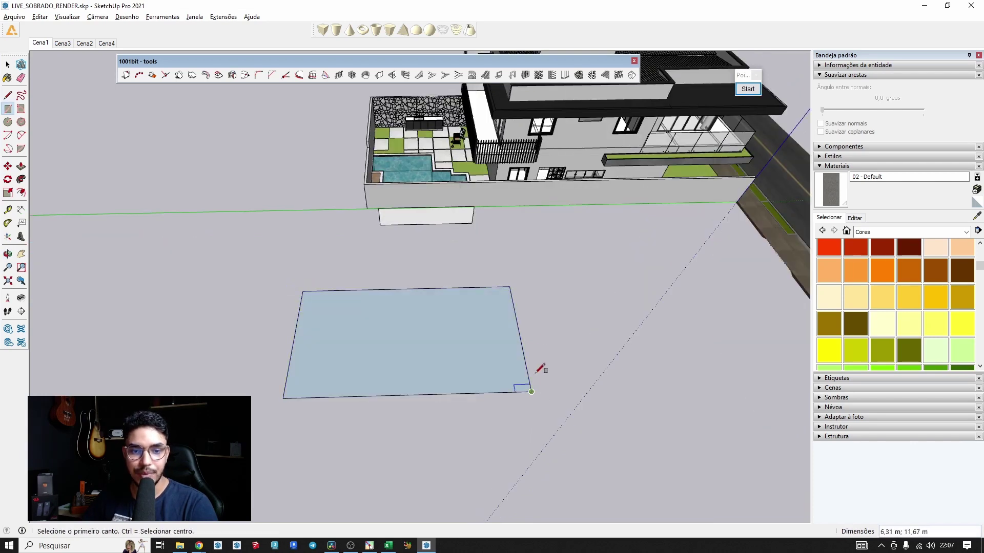
key("space")
Step: Copy the rectangle's short edge to the opposite side with /5 to divide the face into five equal strips
scroll(432, 308, "up", 2)
left_click(557, 360)
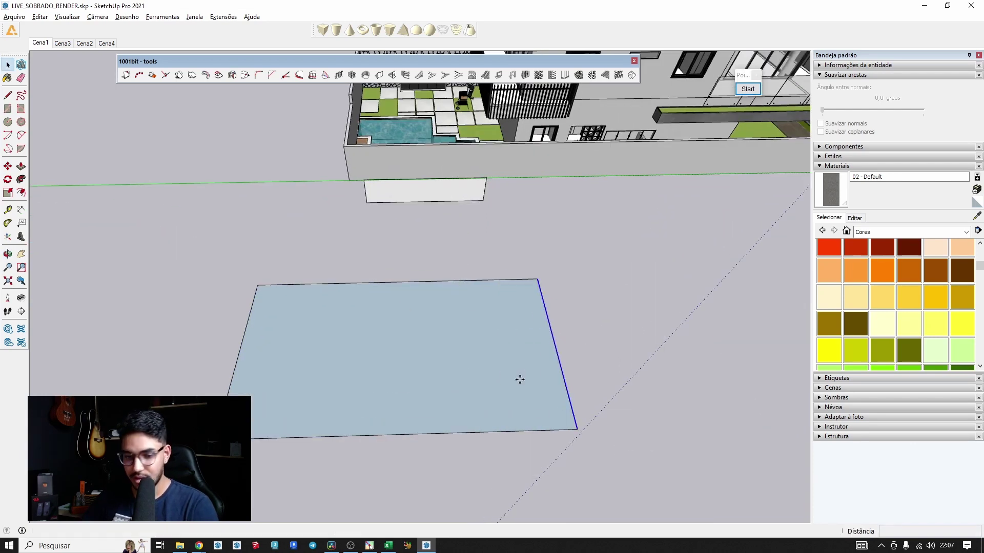
key("m")
left_click(534, 283)
key("ctrl")
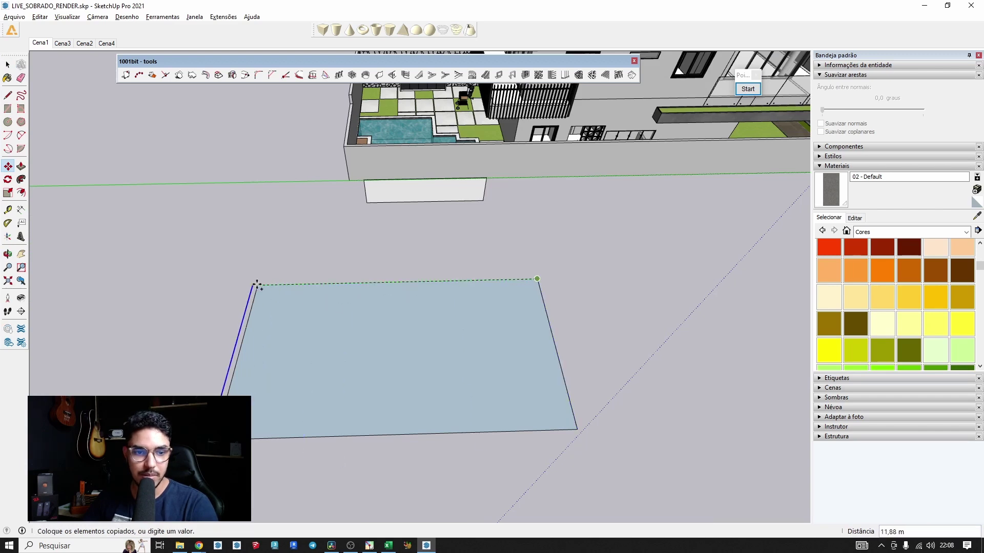
left_click(258, 285)
type("/5")
key("Return")
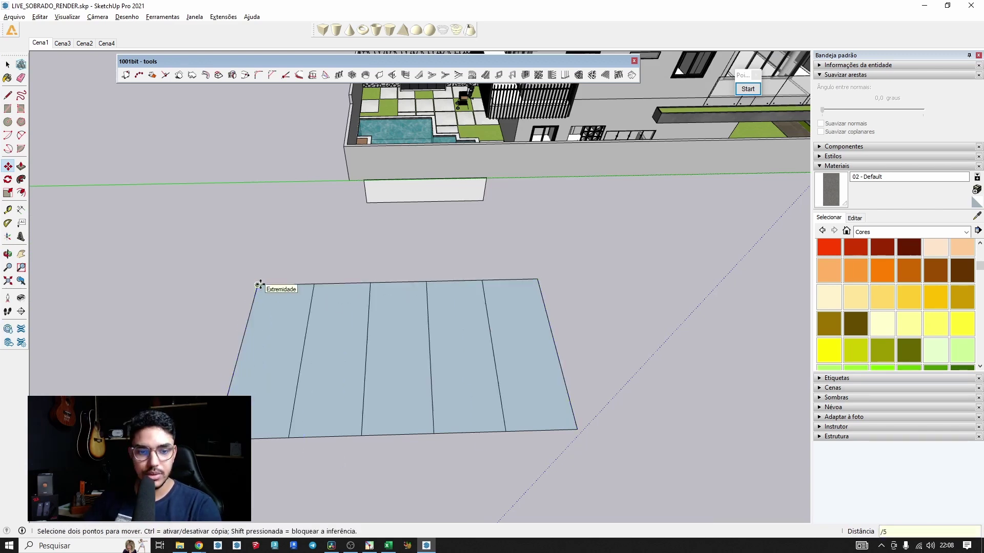
Step: Copy the long edge nearest the house to the opposite side with /5, dividing the face into a five-by-five grid
middle_click_drag(259, 285, 231, 328)
key("space")
left_click_drag(220, 251, 627, 334)
key("m")
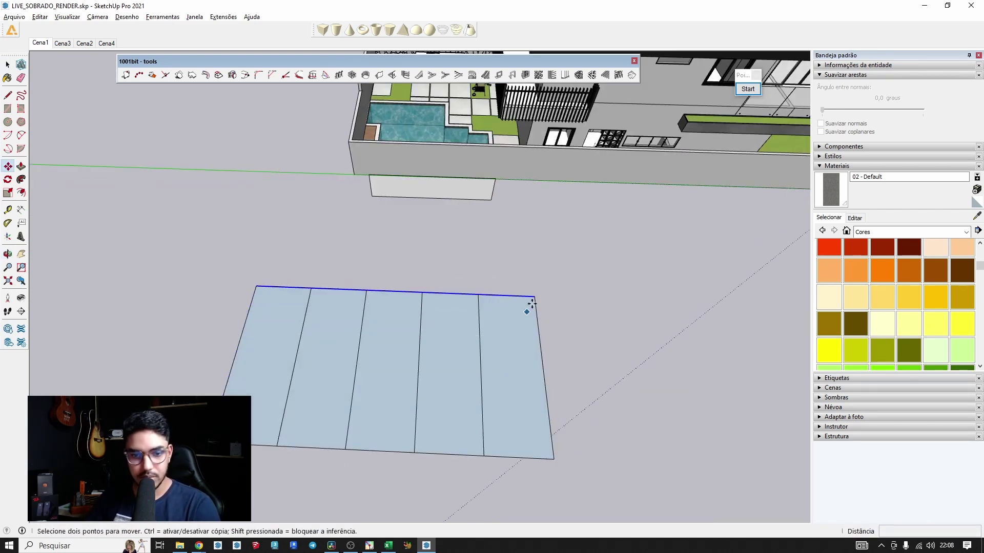
left_click(536, 297)
key("ctrl")
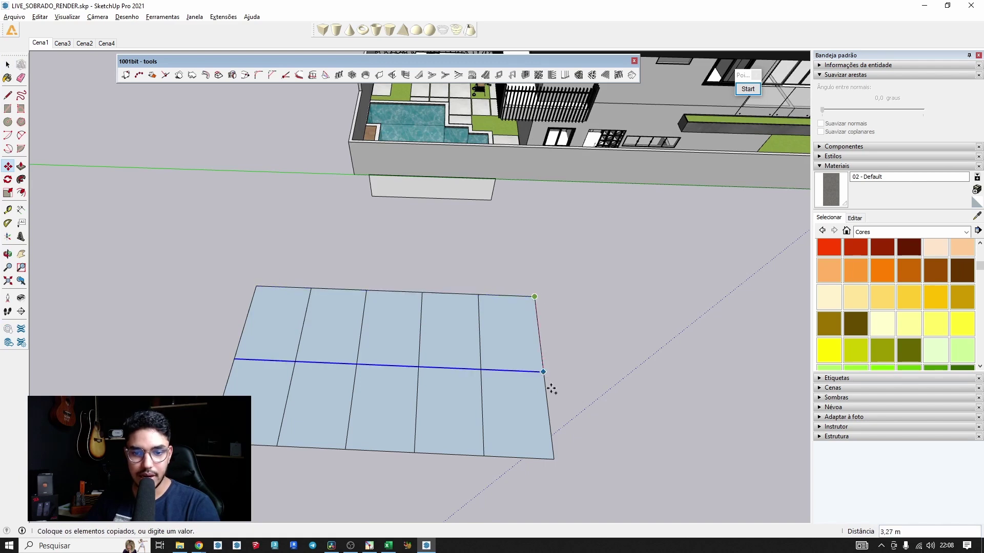
left_click(554, 459)
type("/5")
key("Return")
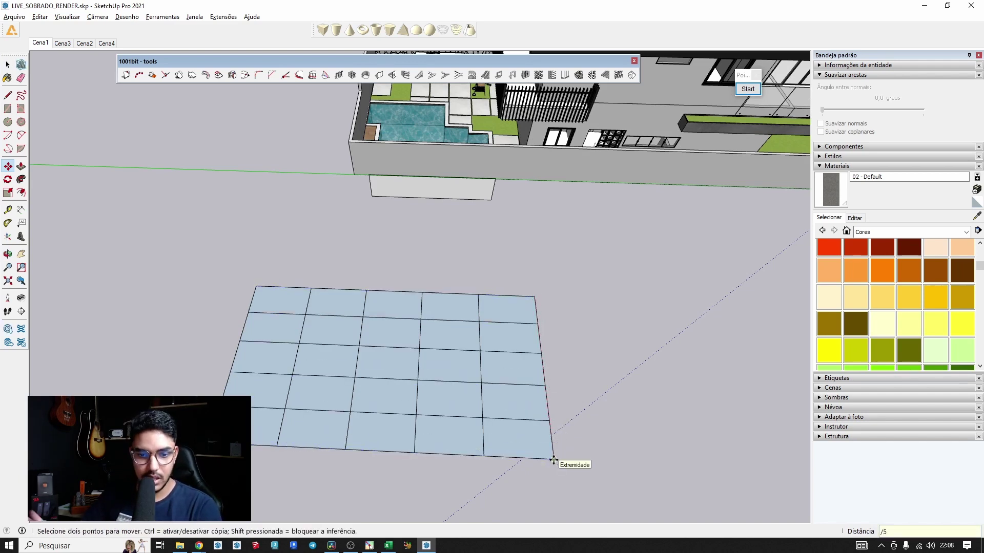
key("space")
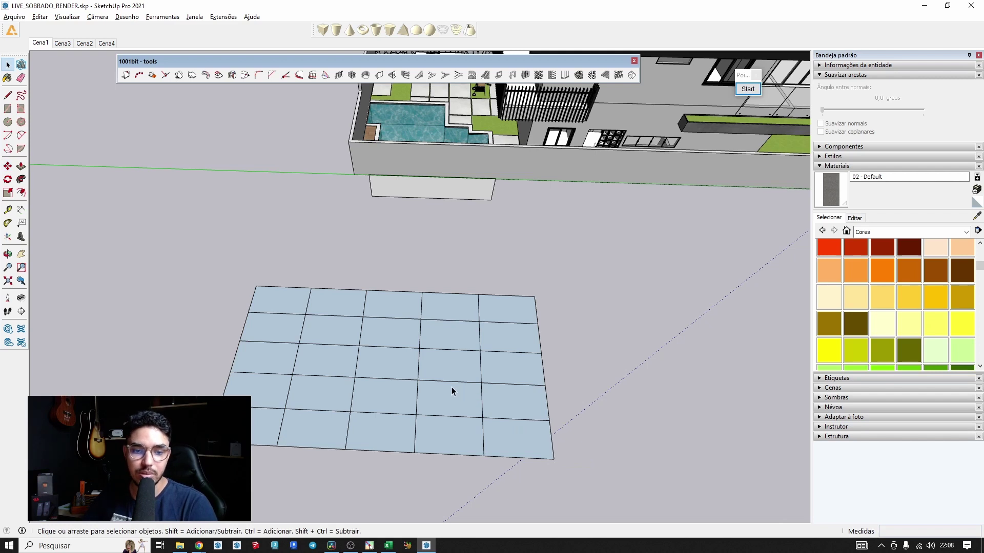
Step: Offset the outlines of the grid's far-row cells inward, and try one cell in the second row
scroll(288, 294, "up", 2)
key("f")
left_click(292, 290)
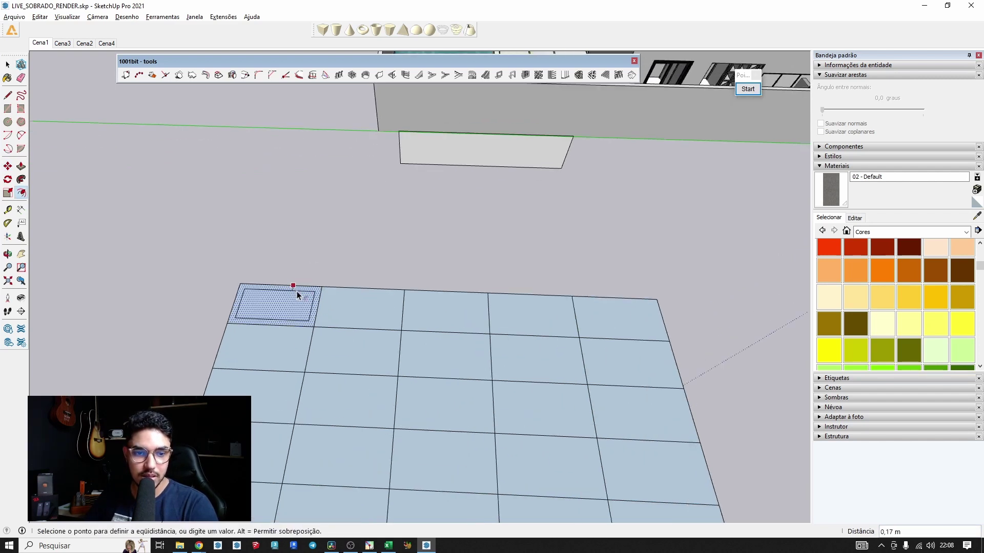
left_click(296, 290)
double_click(328, 297)
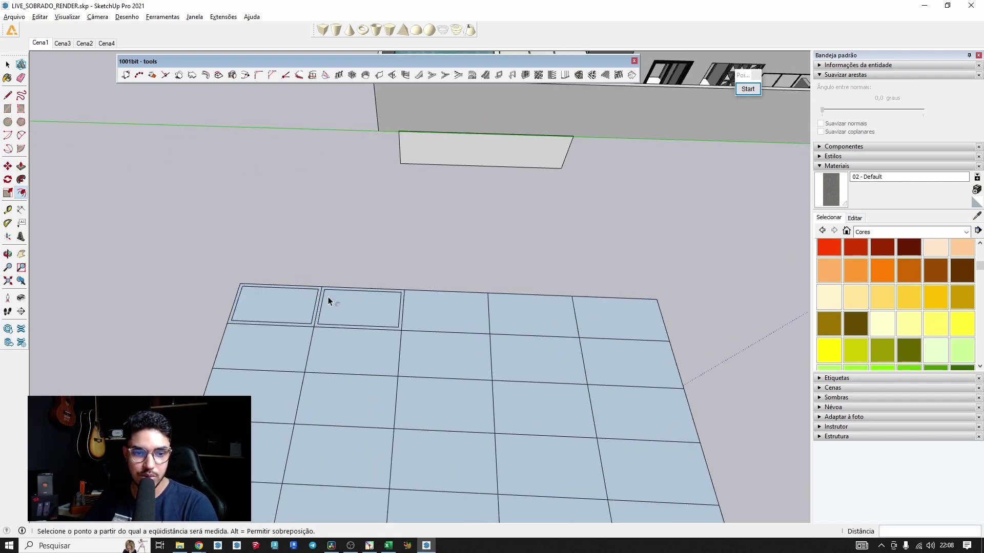
double_click(424, 305)
double_click(527, 313)
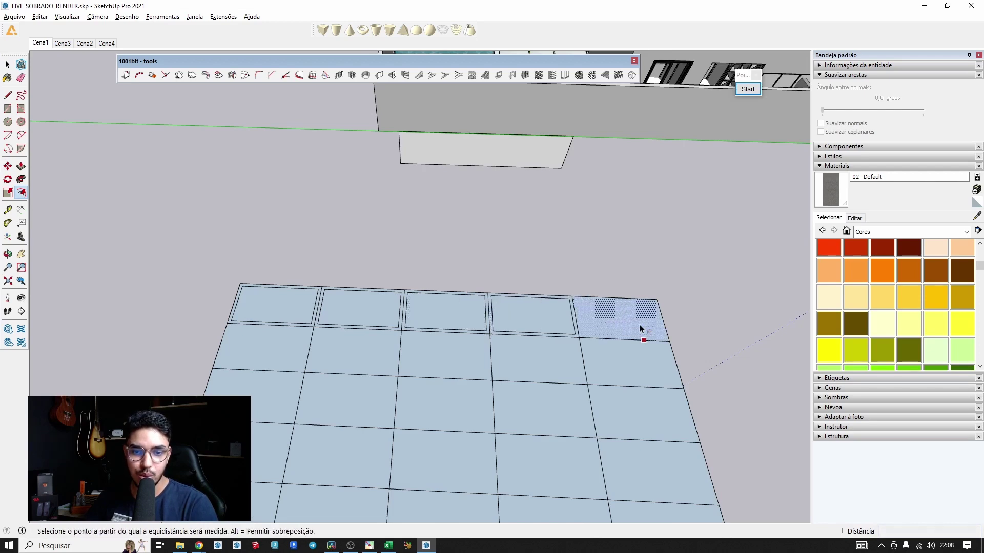
double_click(625, 322)
double_click(625, 381)
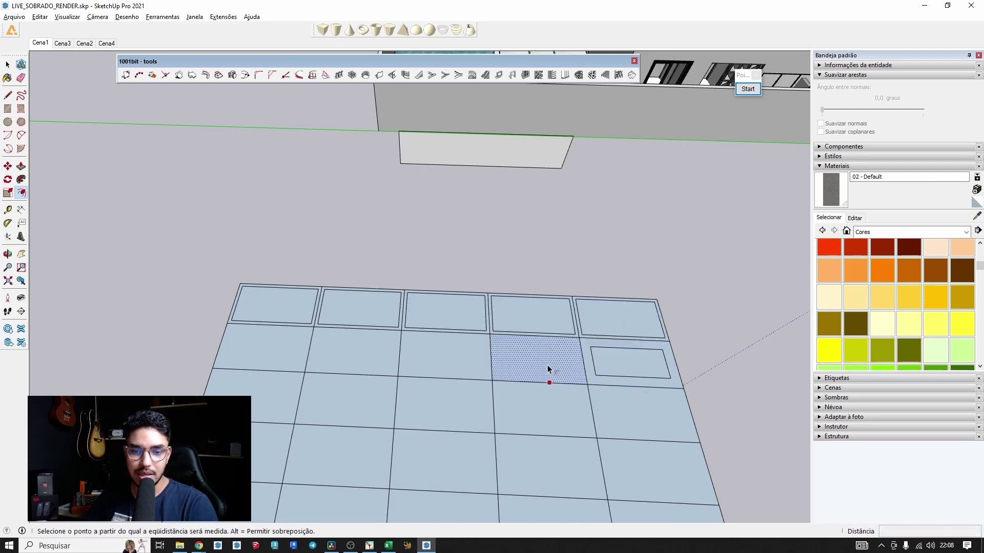
Step: Delete the whole five-by-five grid beside the house lot
scroll(549, 385, "down", 3)
middle_click_drag(549, 384, 496, 318)
key("space")
left_click_drag(297, 239, 682, 451)
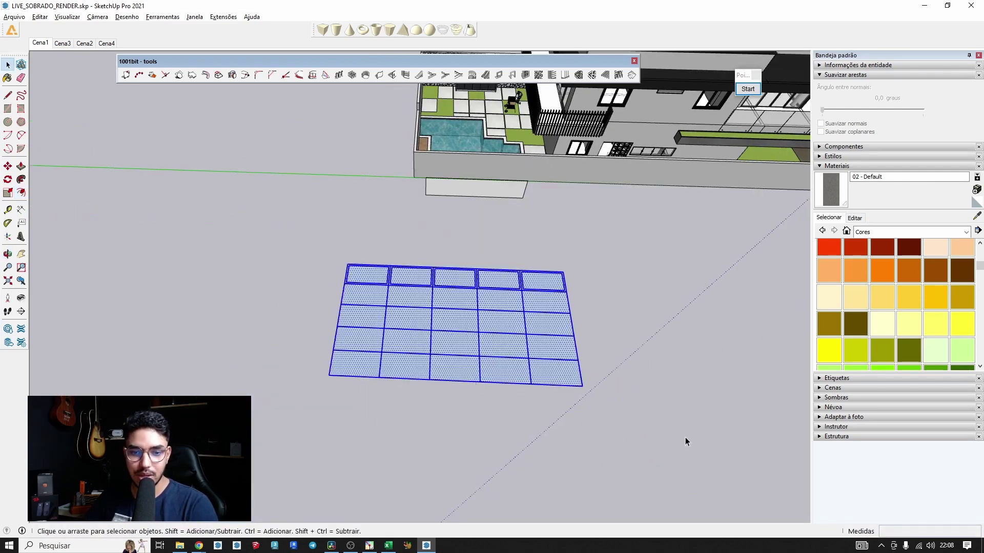
key("Delete")
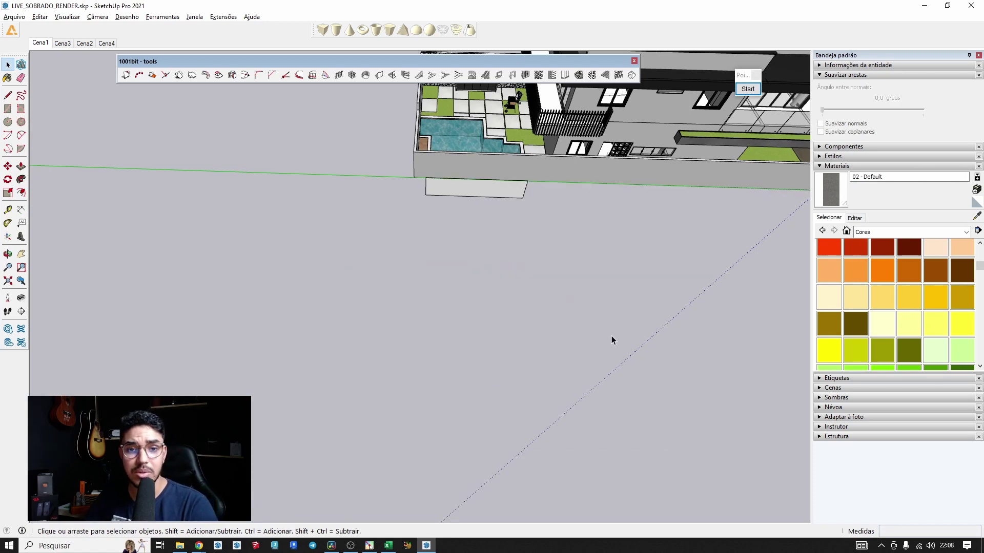
Step: Draw a rectangle of about 5.99 m by 5.67 m on the wall tops, spanning the patio from the side wall to the stone wall
middle_click_drag(611, 337, 533, 328)
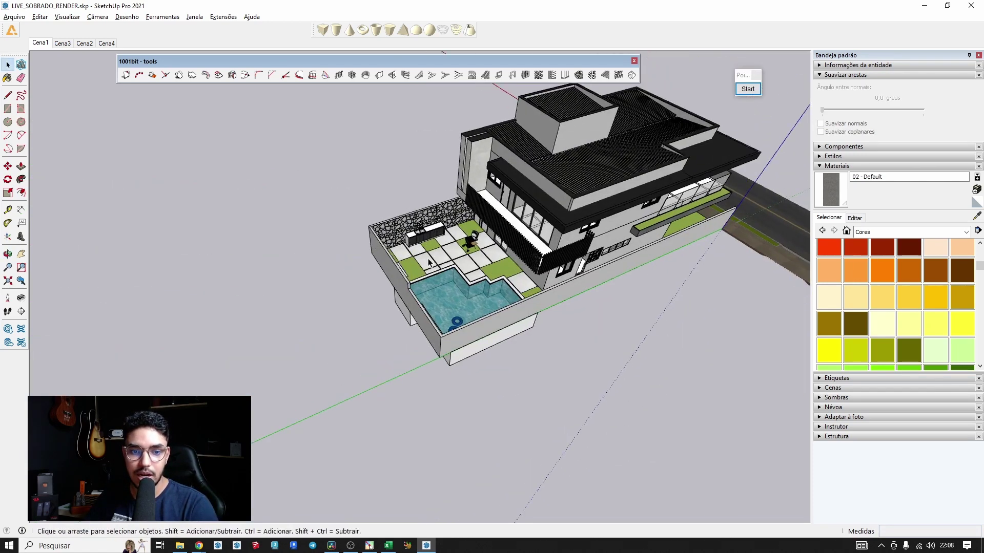
scroll(431, 243, "up", 5)
key("r")
left_click(381, 307)
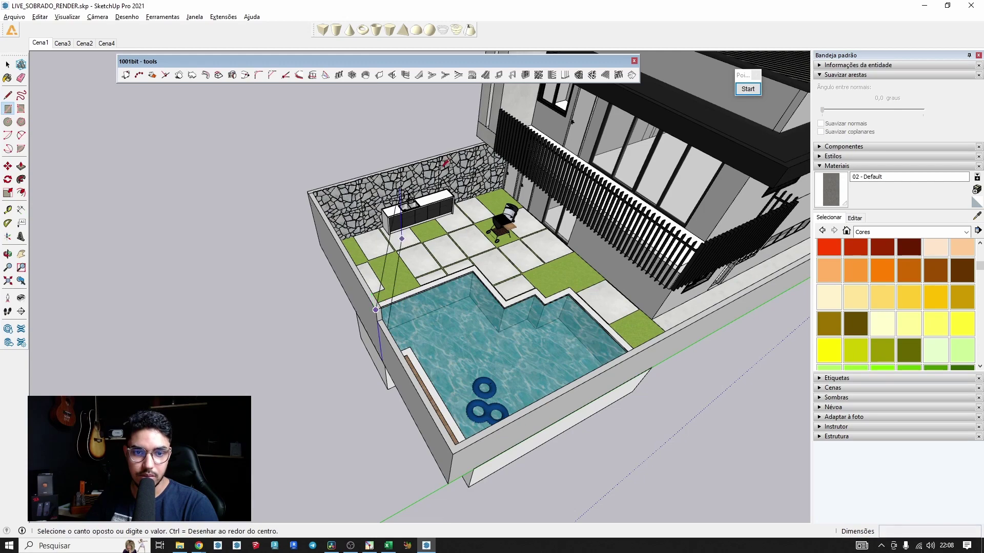
scroll(451, 146, "up", 4)
left_click(460, 134)
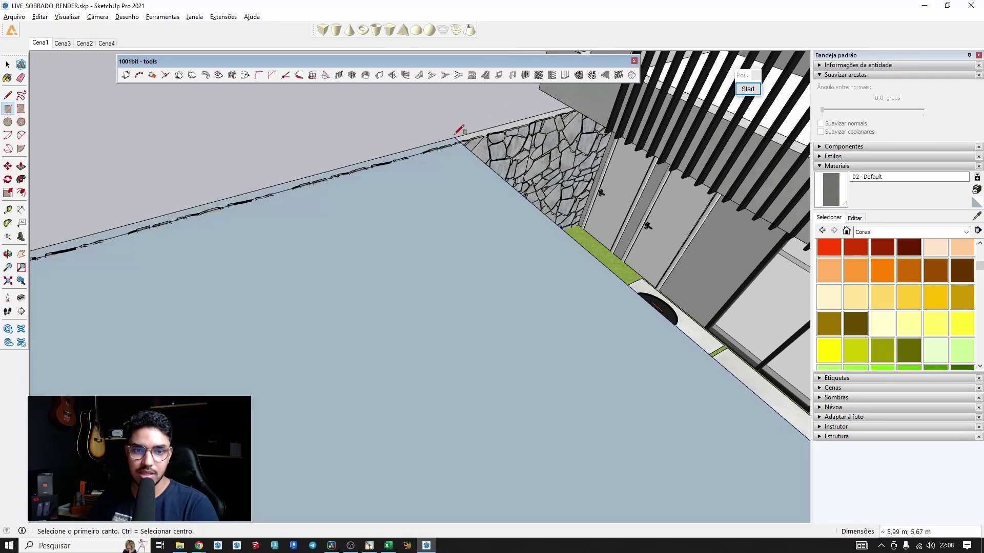
Step: Select the new rectangle with its edges and turn it into a group
key("space")
middle_click_drag(461, 132, 483, 208)
scroll(503, 208, "up", 3)
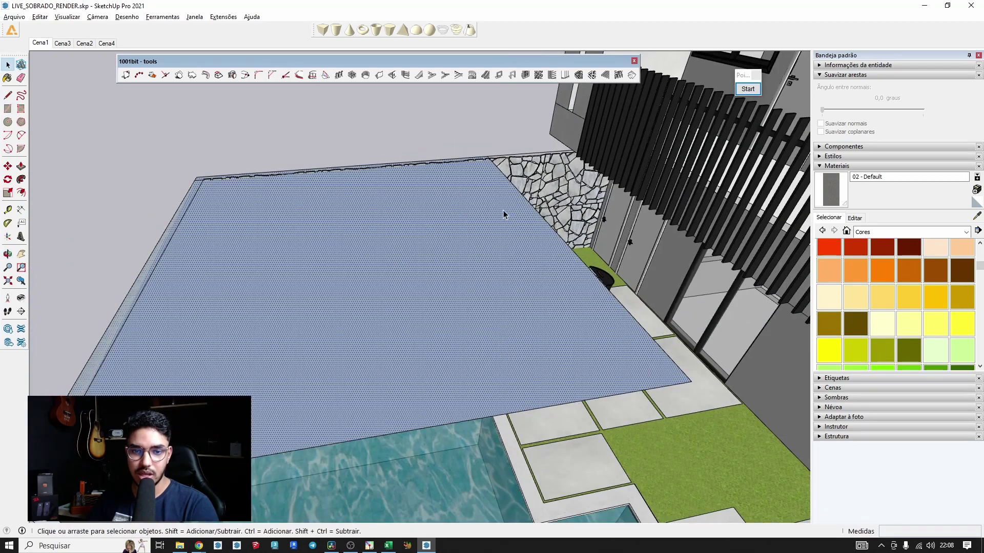
double_click(498, 213)
right_click(484, 214)
left_click(520, 233)
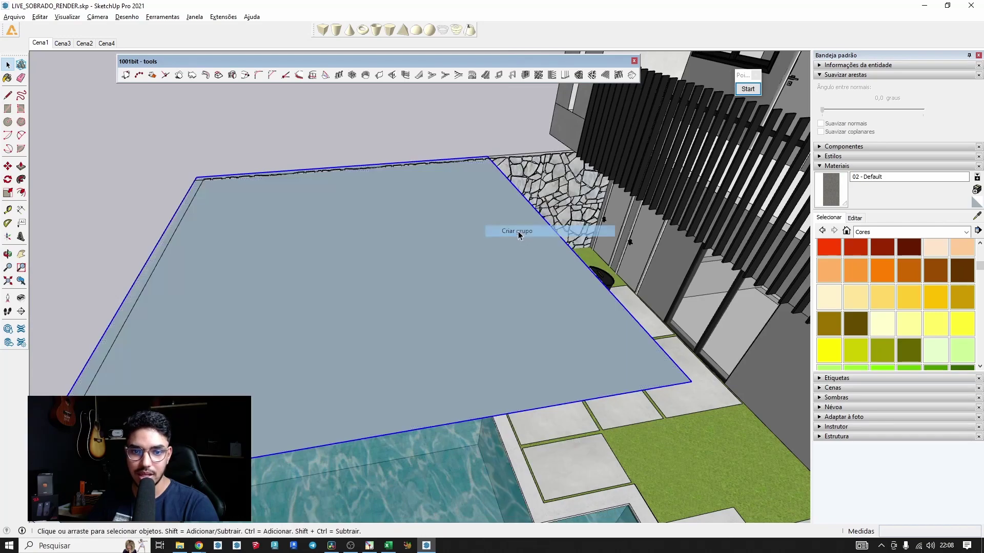
Step: Inside the rectangle's group, move the edge nearest the house so the face reaches the house wall
scroll(520, 234, "down", 1)
middle_click_drag(522, 233, 499, 168)
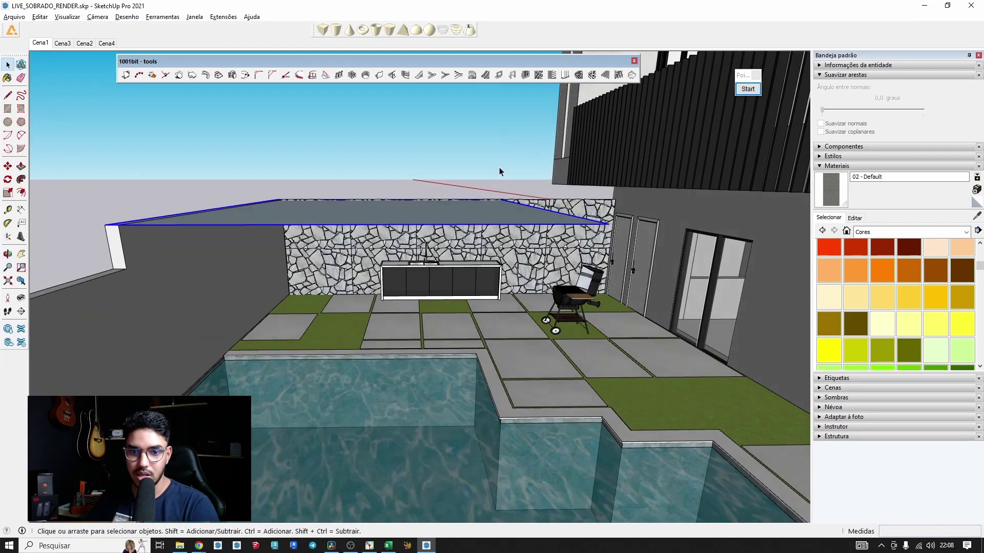
double_click(505, 219)
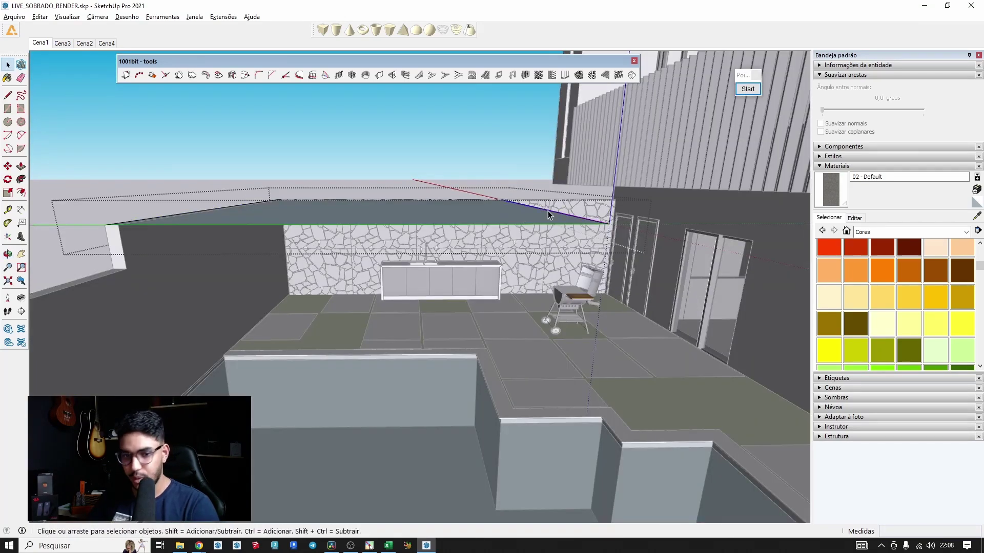
key("Escape")
left_click(546, 216)
key("m")
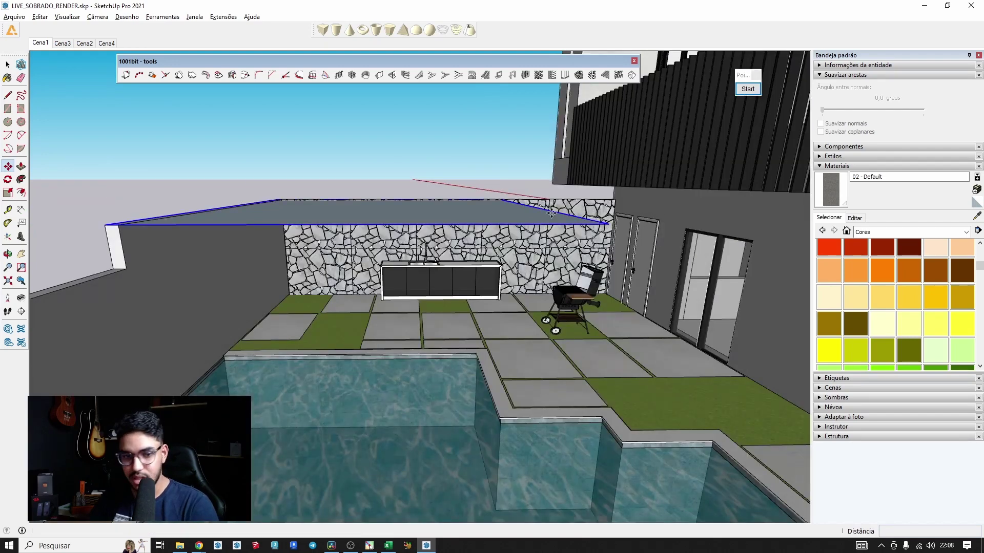
key("space")
double_click(547, 218)
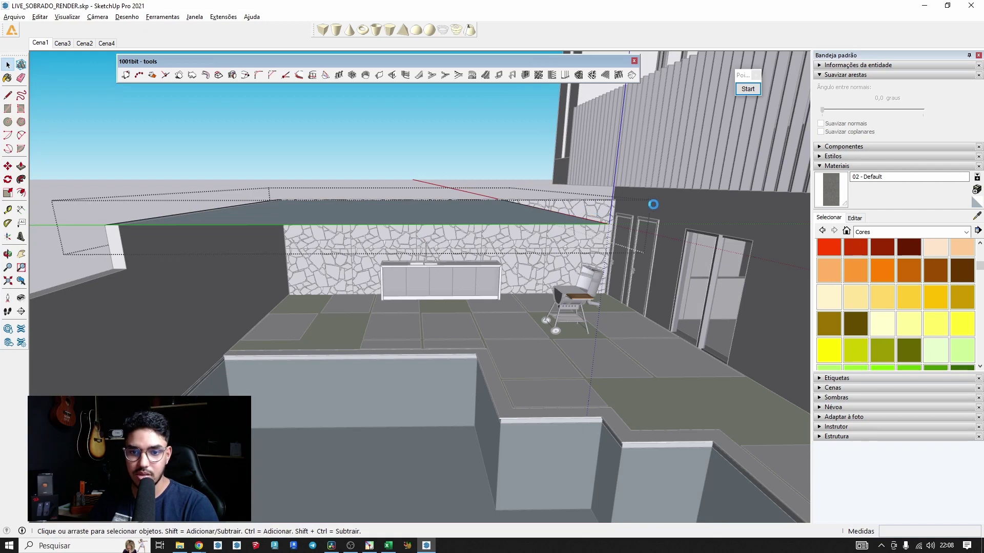
left_click(573, 217)
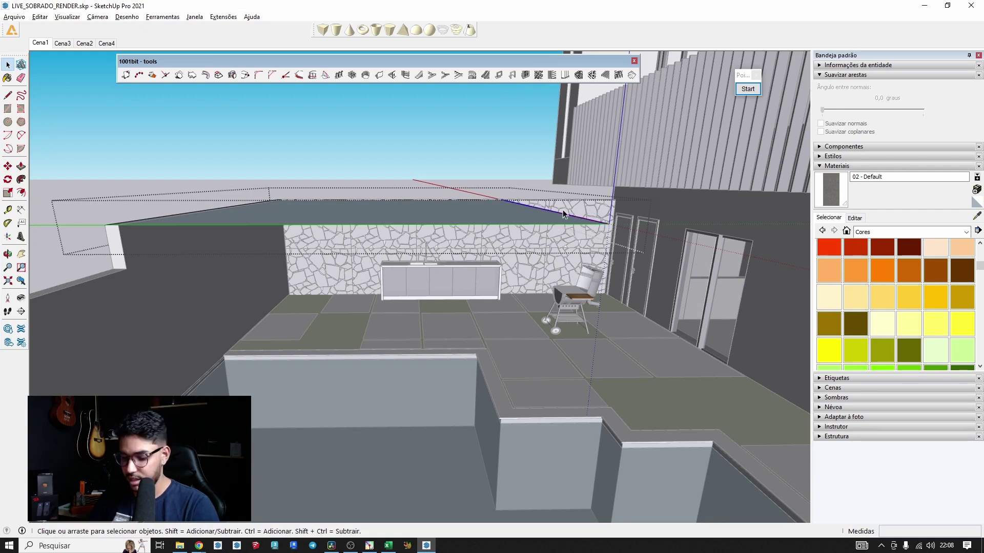
key("m")
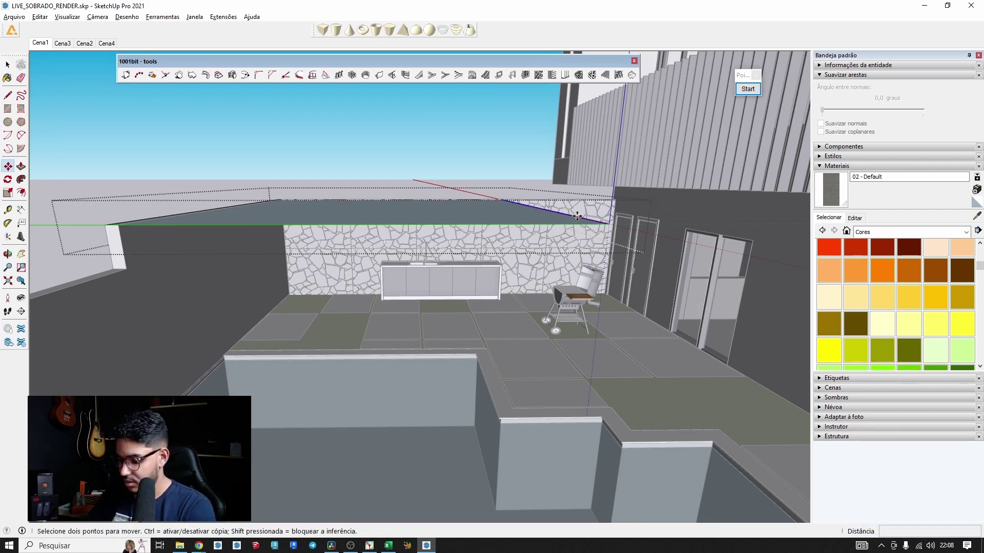
left_click(577, 216)
left_click(691, 199)
Step: Cut a rectangular notch from the face's corner between house and pool by drawing a rectangle there and erasing its outer edges
middle_click_drag(660, 312, 503, 205)
key("r")
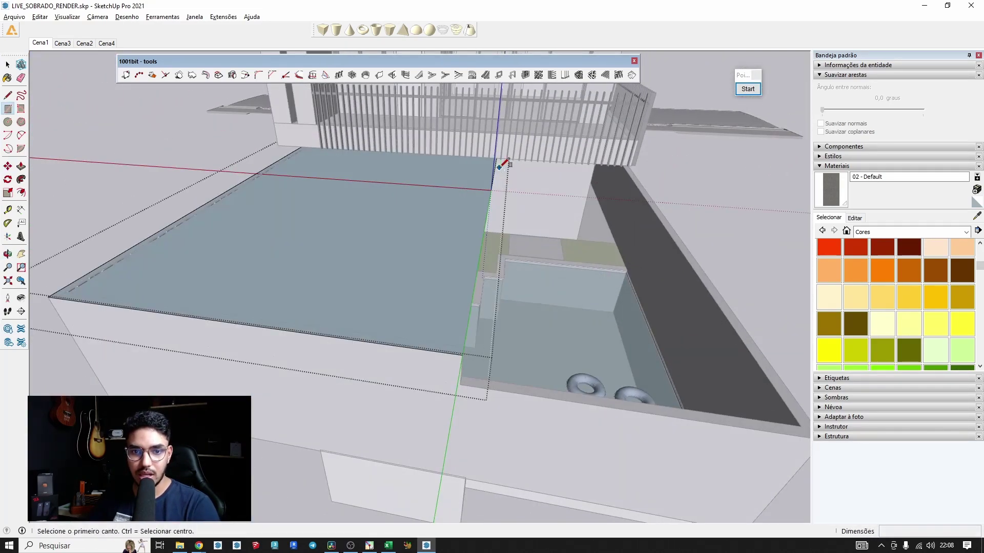
mouse_move(501, 165)
middle_mouse_down()
mouse_move(490, 144)
mouse_move(496, 150)
middle_mouse_up()
scroll(503, 153, "up", 3)
scroll(493, 155, "up", 1)
left_click(494, 154)
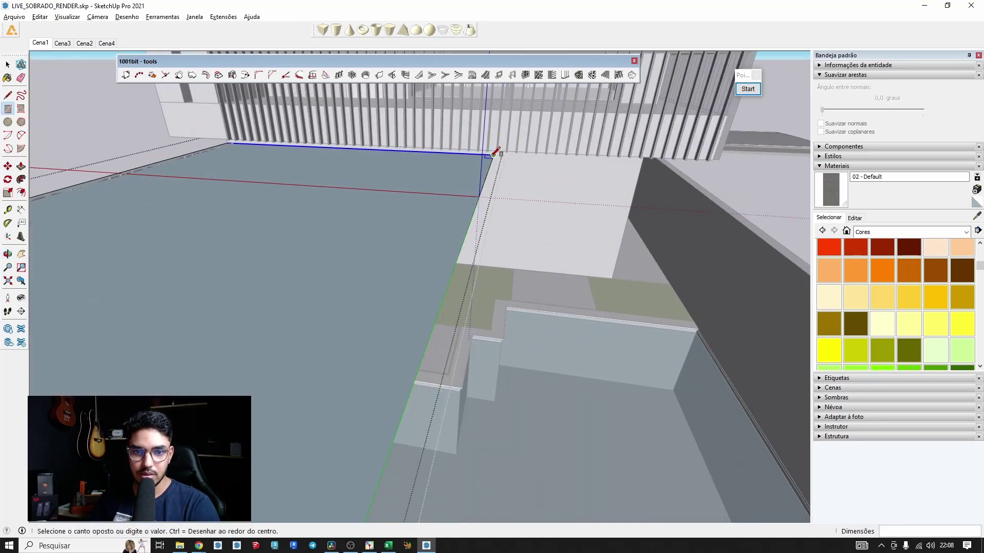
scroll(334, 240, "down", 2)
scroll(248, 245, "up", 1)
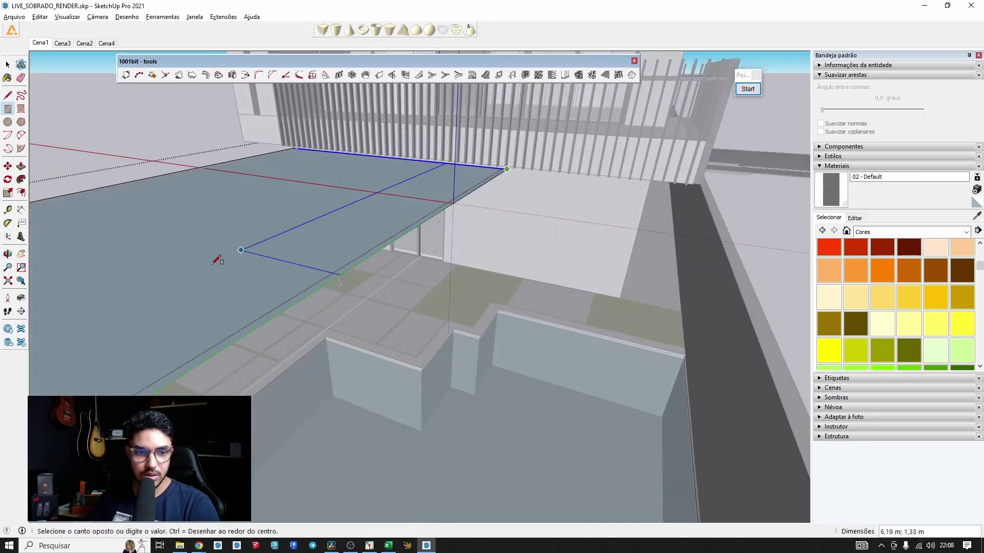
left_click(199, 253)
key("e")
left_click_drag(509, 176, 501, 161)
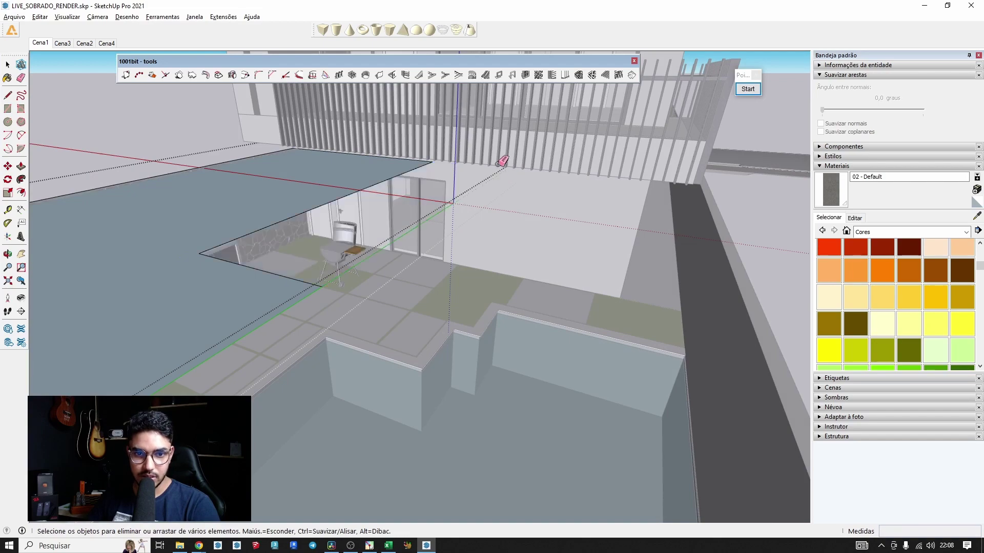
Step: Move the notch's short edge about 1.04 m toward the side wall to narrow the arm of the L-shaped face
scroll(497, 167, "down", 3)
mouse_move(442, 248)
middle_mouse_down()
mouse_move(299, 354)
mouse_move(337, 367)
middle_mouse_up()
middle_click_drag(388, 337, 405, 368)
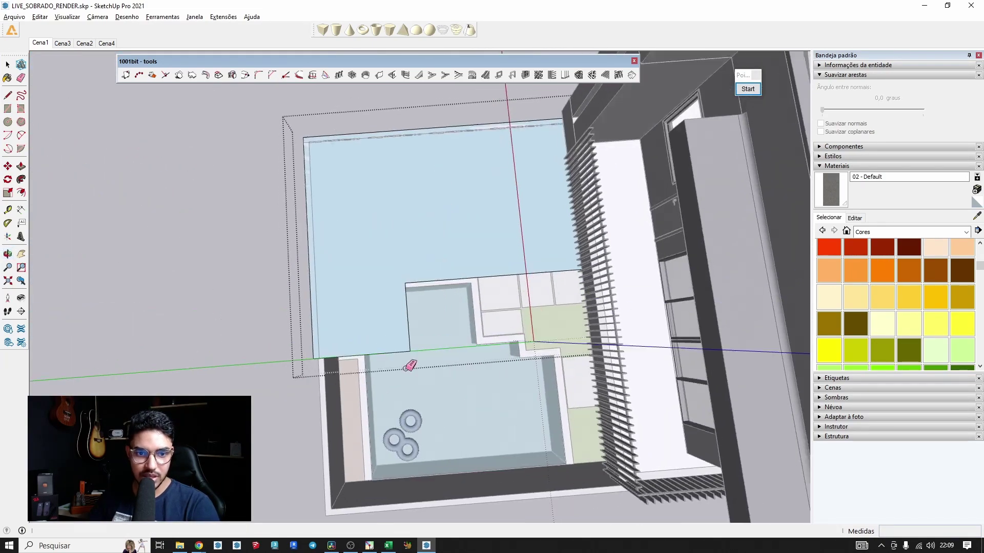
scroll(392, 331, "up", 1)
key("space")
left_click_drag(372, 246, 482, 394)
scroll(443, 229, "up", 1)
key("m")
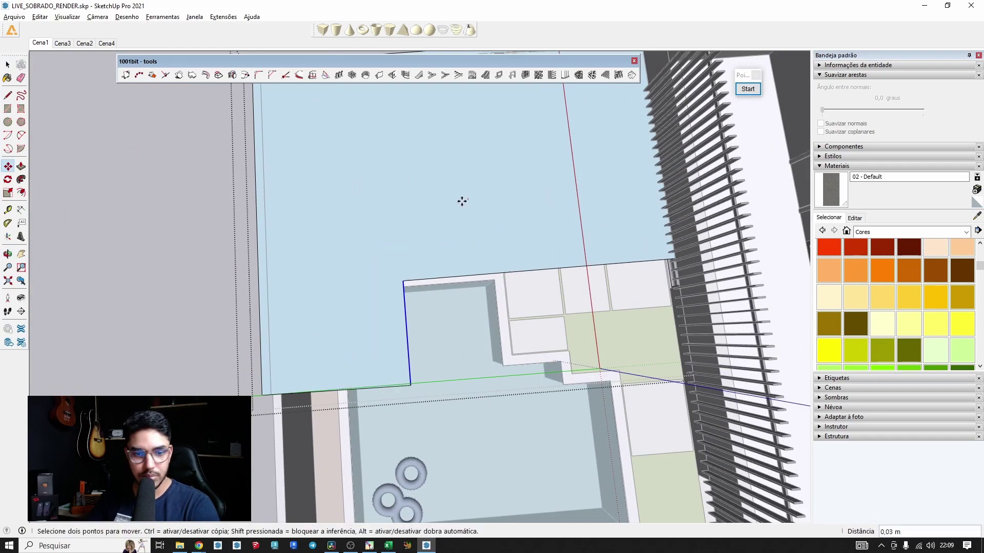
left_click(465, 198)
left_click(409, 206)
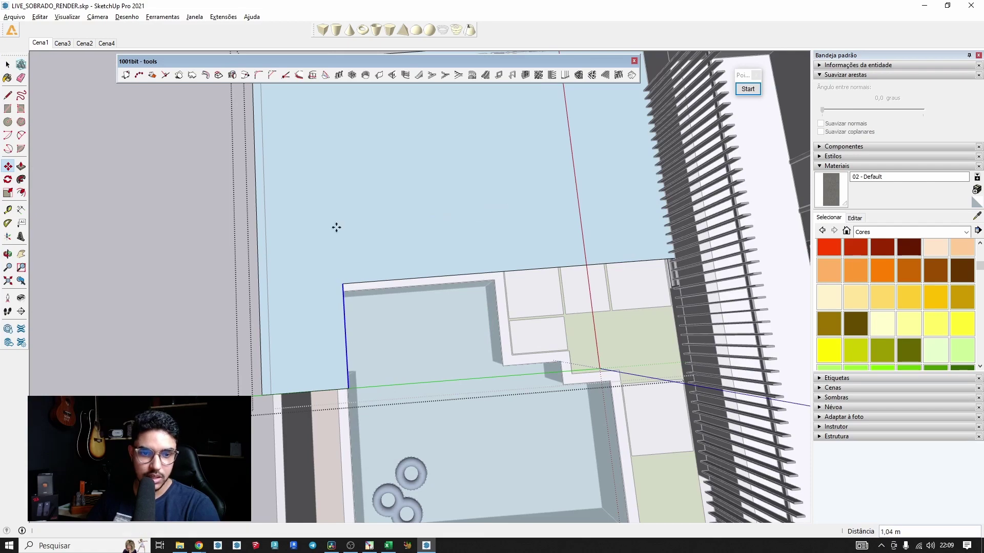
key("space")
left_click(170, 241)
Step: Inside the group, move the L-shaped face's edge on the side wall inward to the wall's inner side
middle_click_drag(365, 237, 386, 85)
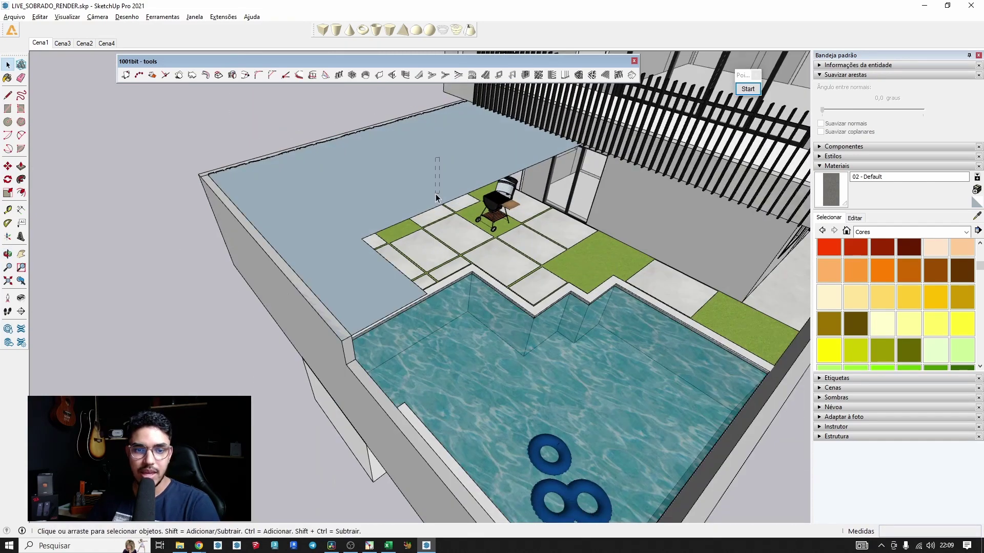
left_click(436, 197)
double_click(441, 180)
left_click(436, 171)
middle_click_drag(436, 171, 261, 251)
scroll(234, 269, "up", 2)
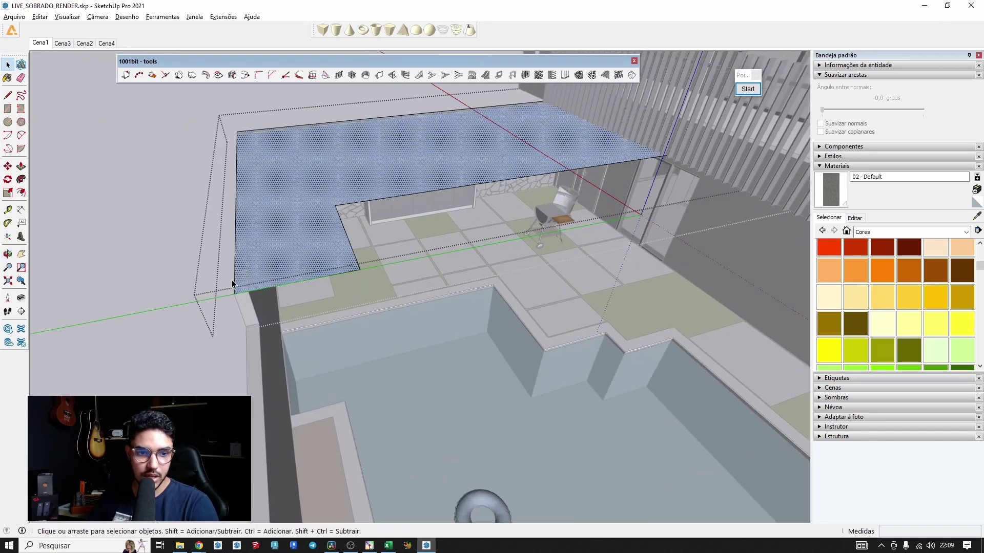
left_click(235, 282)
scroll(235, 281, "up", 1)
key("m")
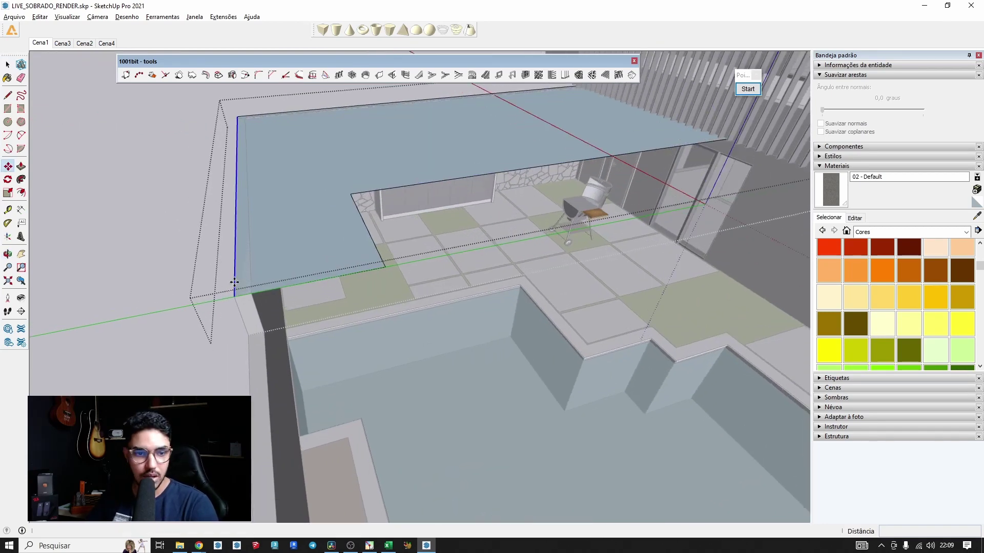
left_click(235, 282)
left_click(250, 282)
Step: Move the face's edge on top of the stone wall inward by 0.15 m
middle_click_drag(343, 307, 913, 231)
key("space")
middle_click_drag(322, 283, 260, 305)
left_click(246, 310)
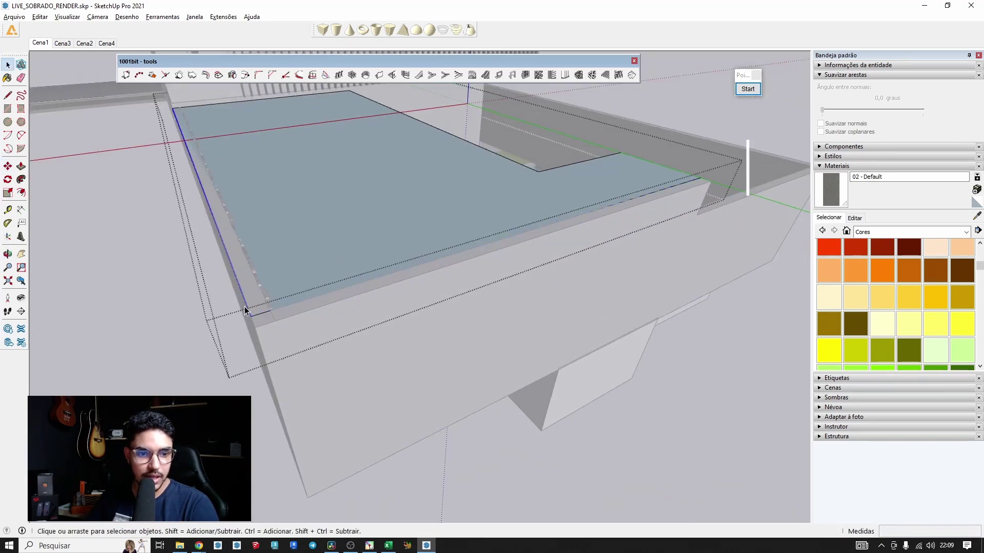
scroll(247, 310, "up", 1)
key("m")
left_click(248, 310)
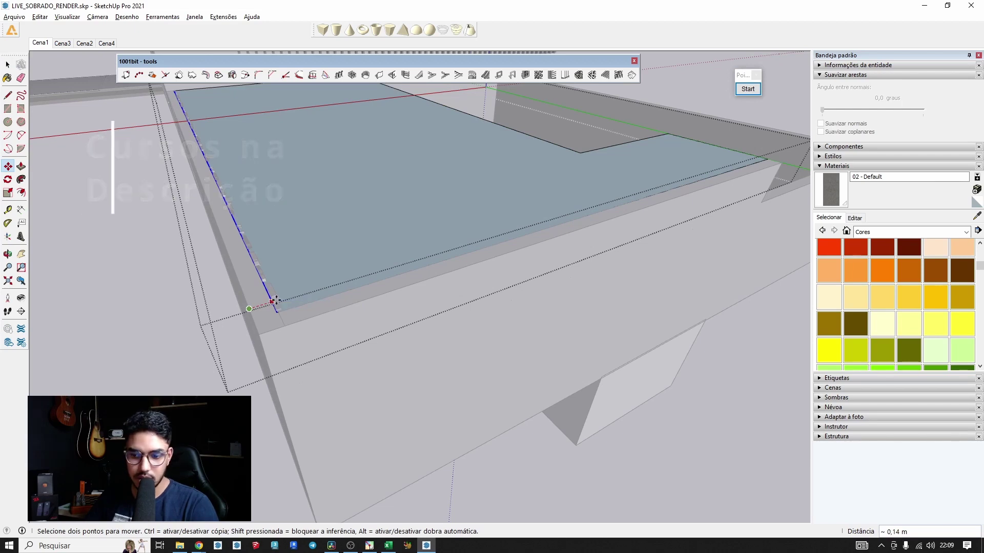
type(",15")
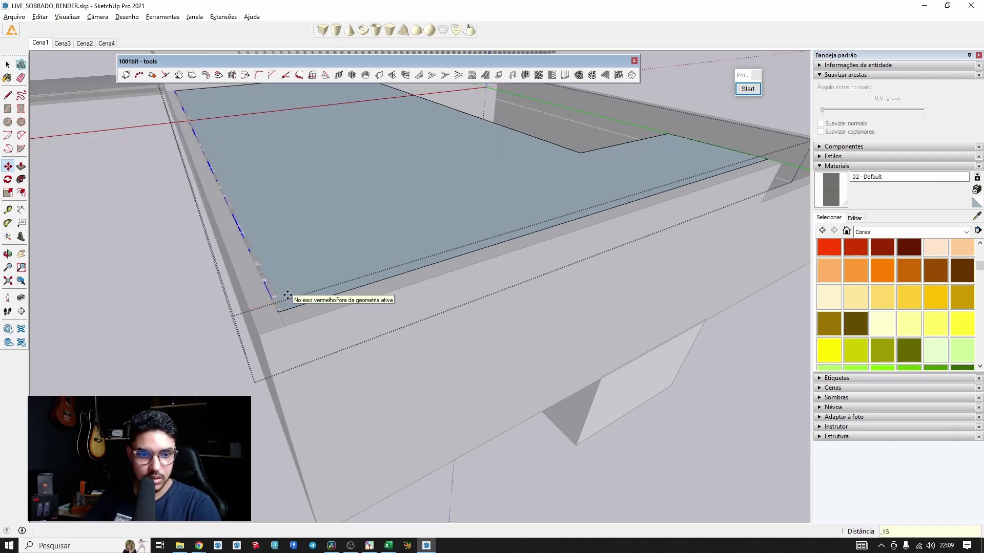
key("Return")
Step: Select the L-shaped face and open the 1001bit Panel Divider settings for it
scroll(288, 296, "down", 2)
middle_click_drag(287, 296, 284, 165)
scroll(264, 210, "up", 2)
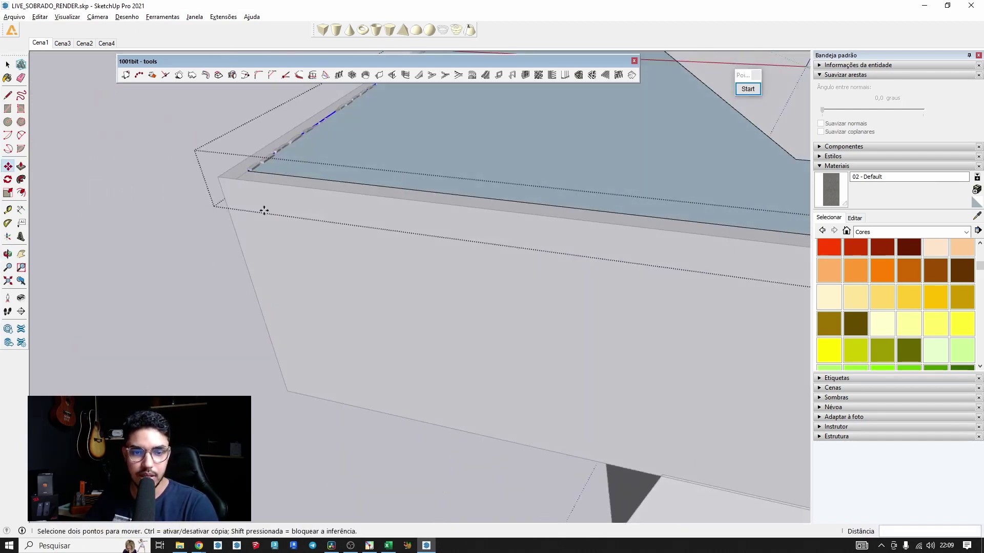
scroll(263, 211, "down", 2)
middle_click_drag(263, 211, 344, 223)
key("space")
left_click(373, 223)
scroll(373, 223, "down", 3)
middle_click_drag(532, 220, 587, 115)
left_click_drag(541, 62, 514, 62)
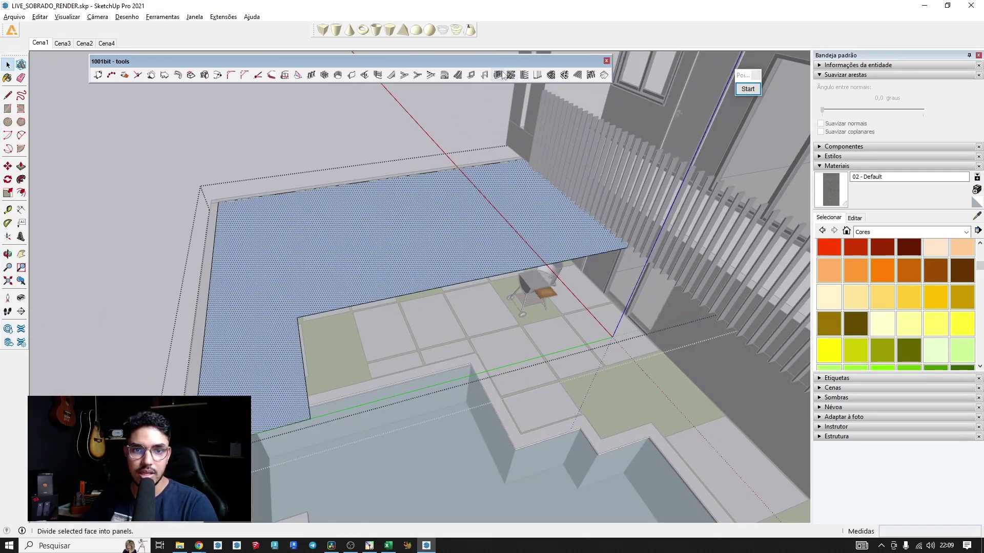
left_click(497, 76)
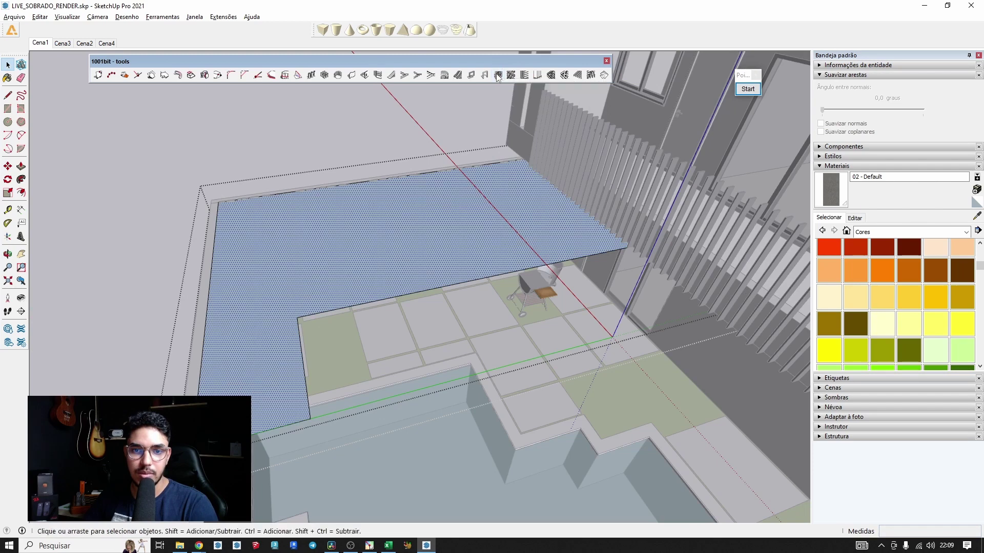
left_click_drag(552, 89, 490, 82)
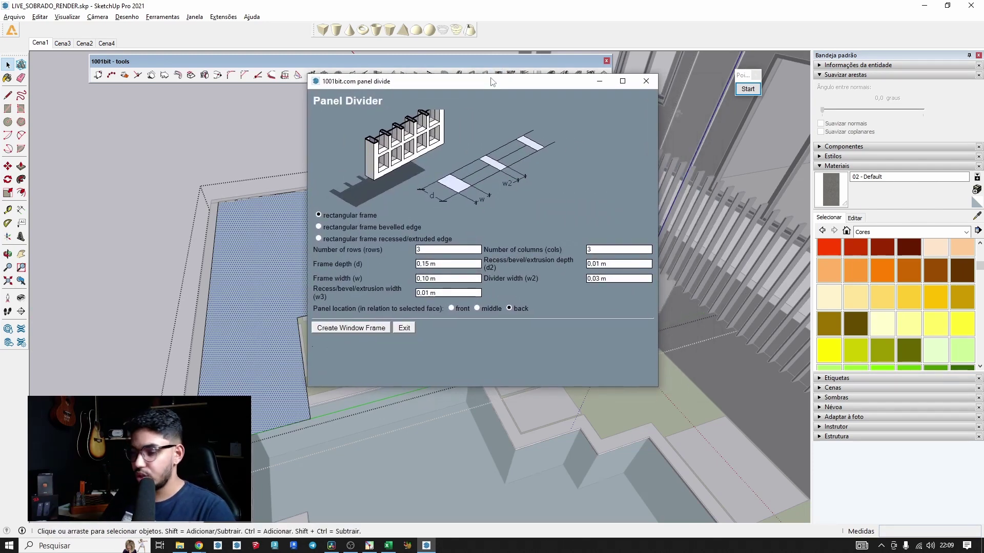
left_click_drag(491, 82, 496, 97)
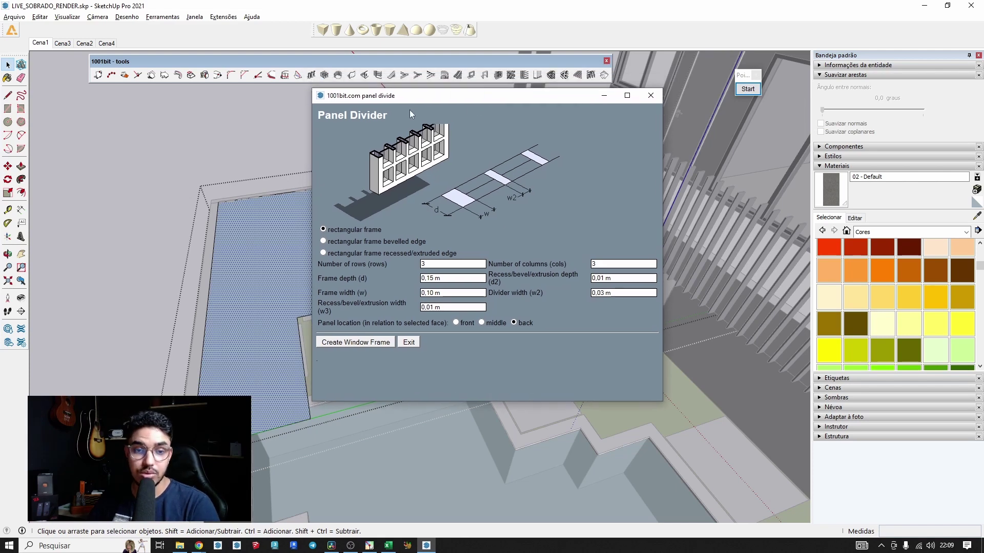
Step: Compare the Panel Divider's rectangular and bevelled-edge frame styles and review its row and depth settings
left_click_drag(425, 103, 420, 100)
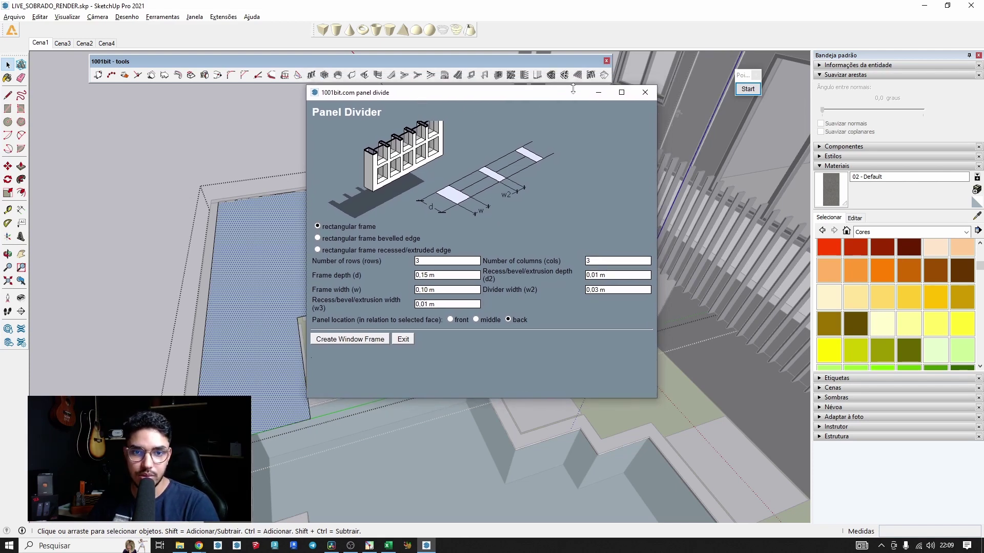
left_click(317, 239)
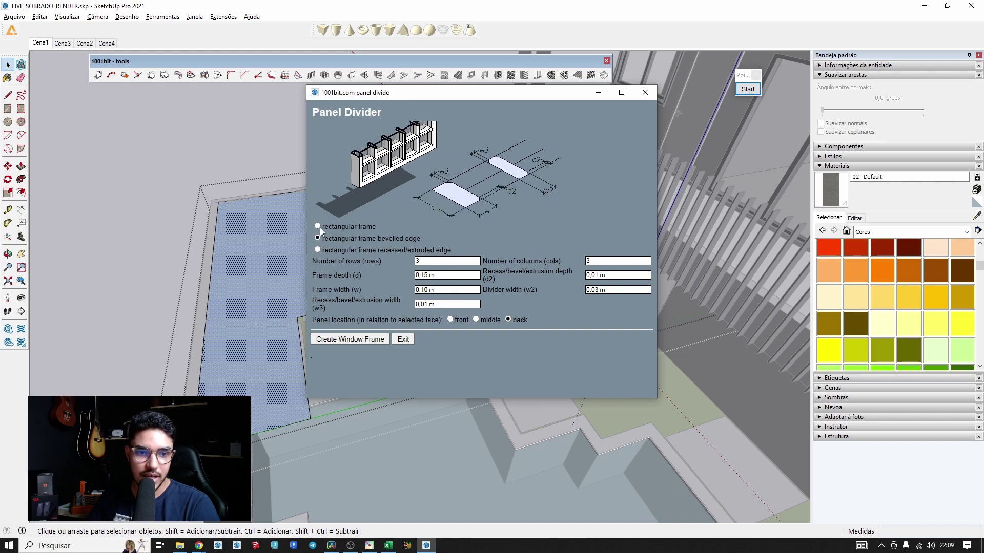
left_click(318, 226)
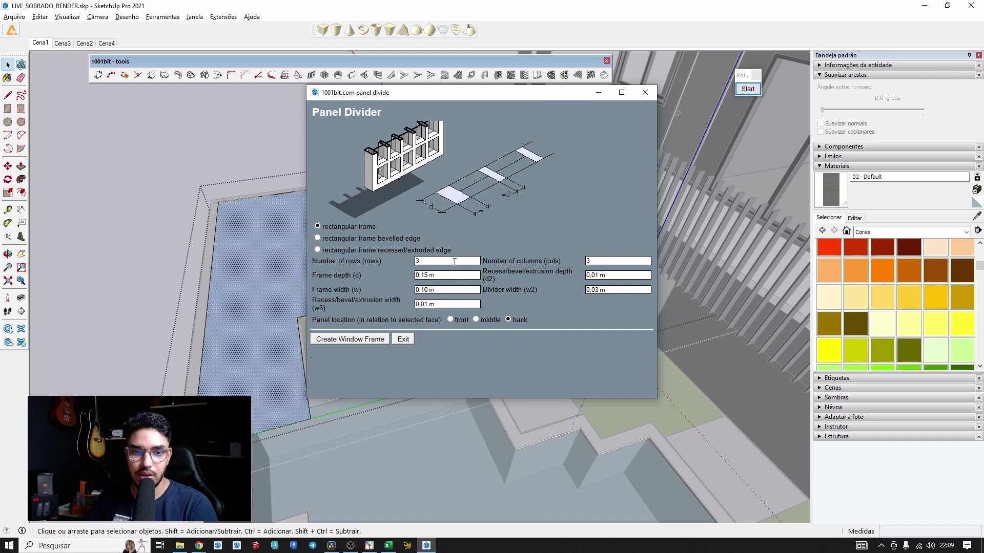
left_click_drag(511, 88, 671, 78)
left_click_drag(591, 251, 533, 255)
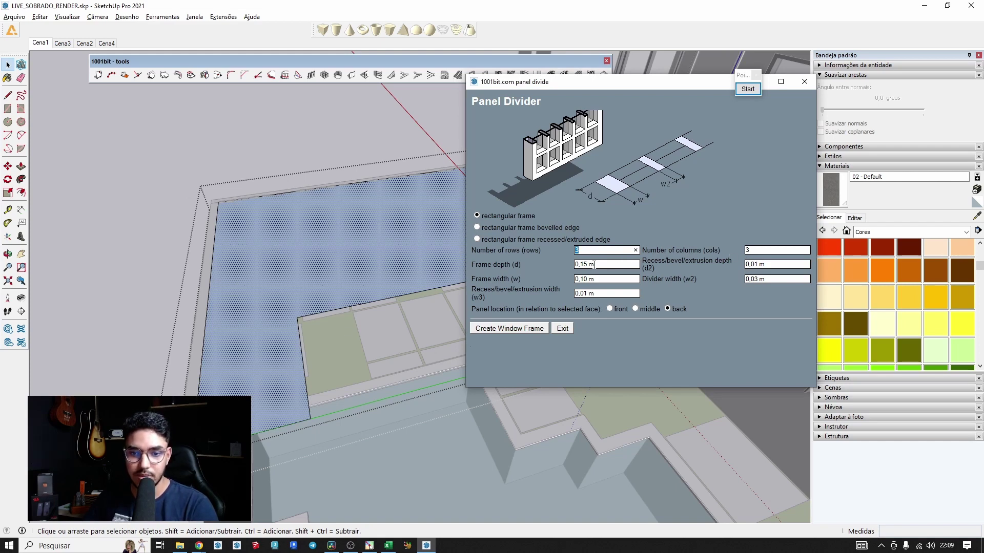
left_click_drag(594, 264, 536, 267)
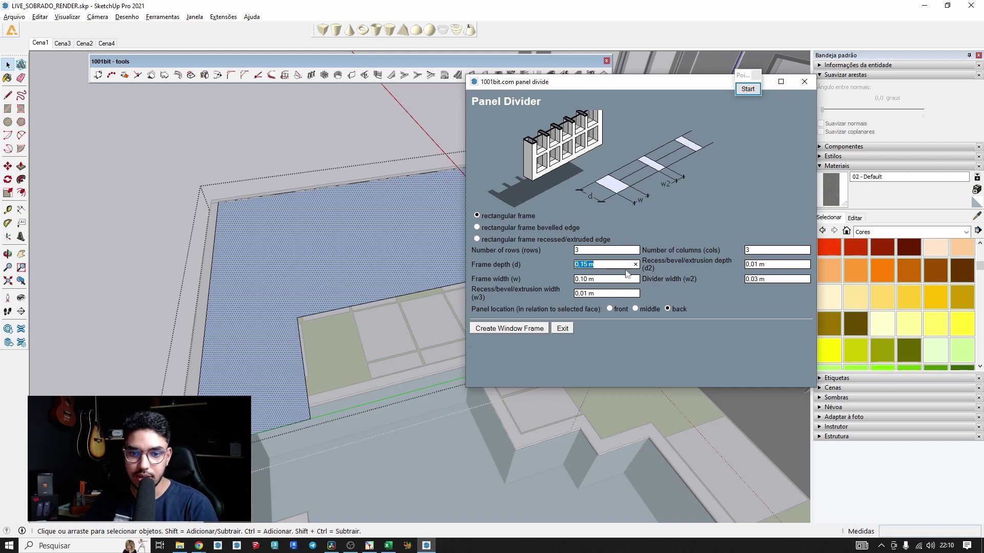
left_click(776, 265)
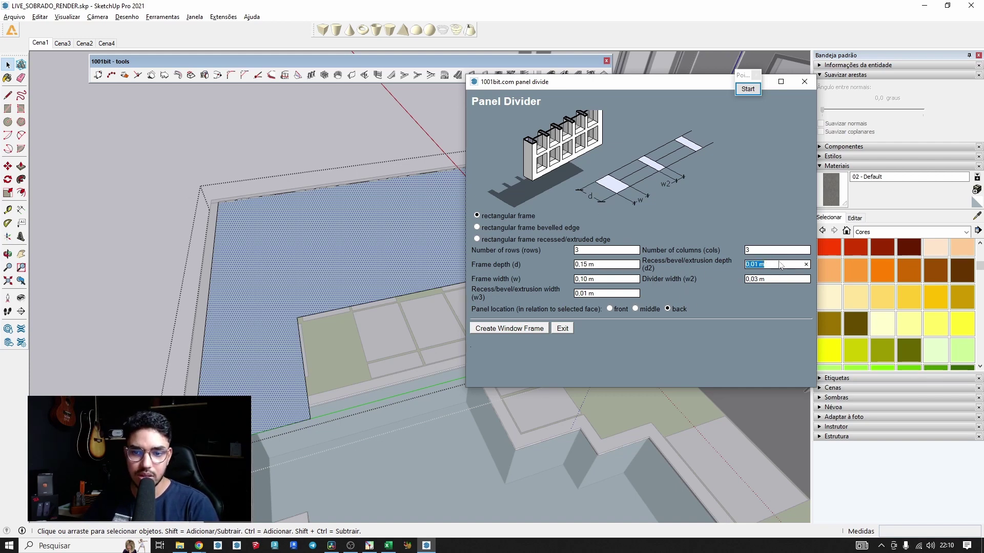
left_click(477, 228)
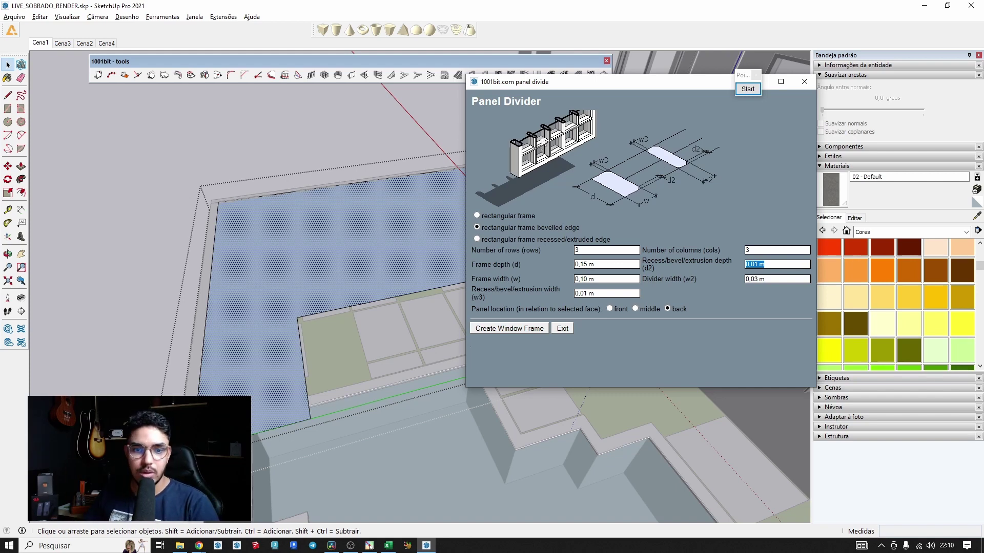
left_click(477, 216)
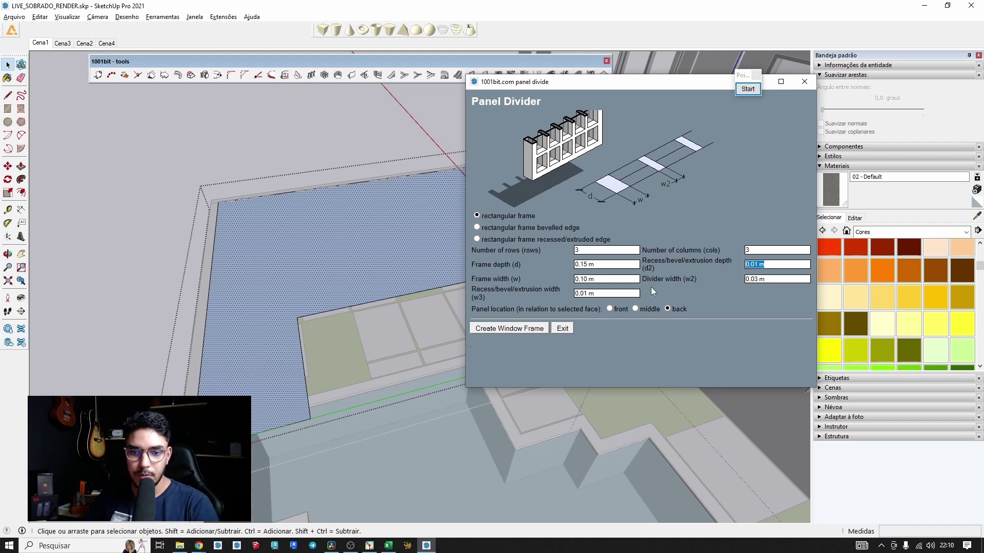
Step: Set the rectangular frame's width to 0.15 m and divider width to 0.10 m, with the panel located at the front of the face
left_click(619, 280)
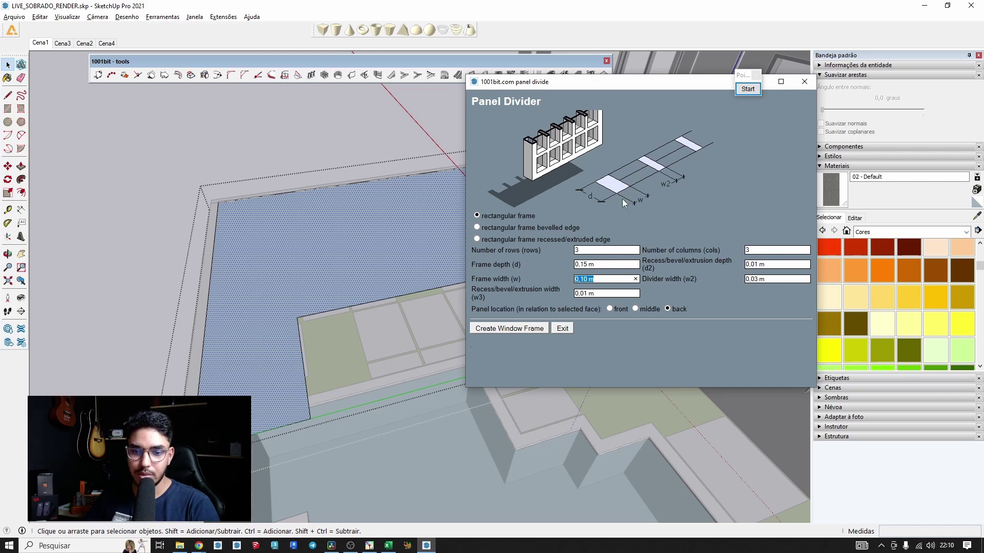
type(",15")
key("Tab")
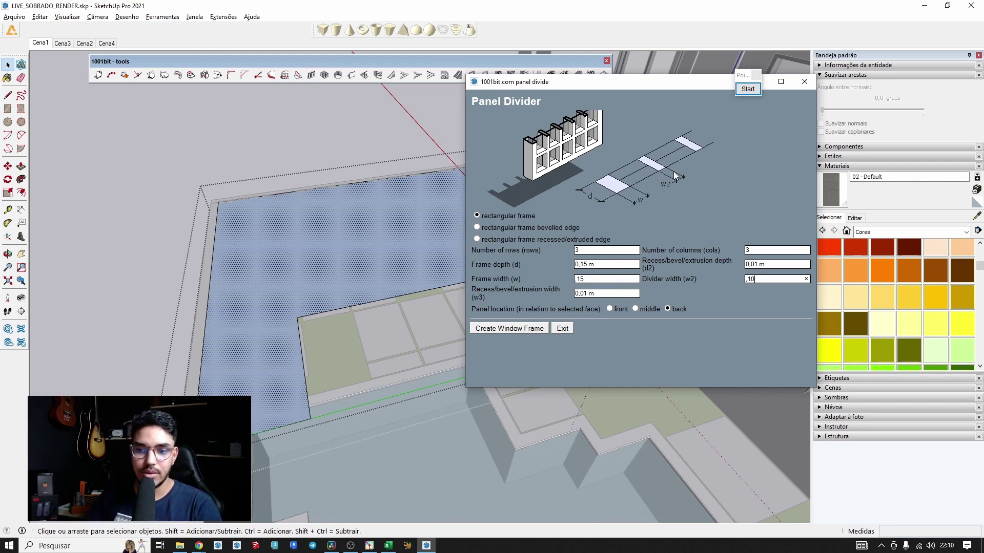
left_click(610, 309)
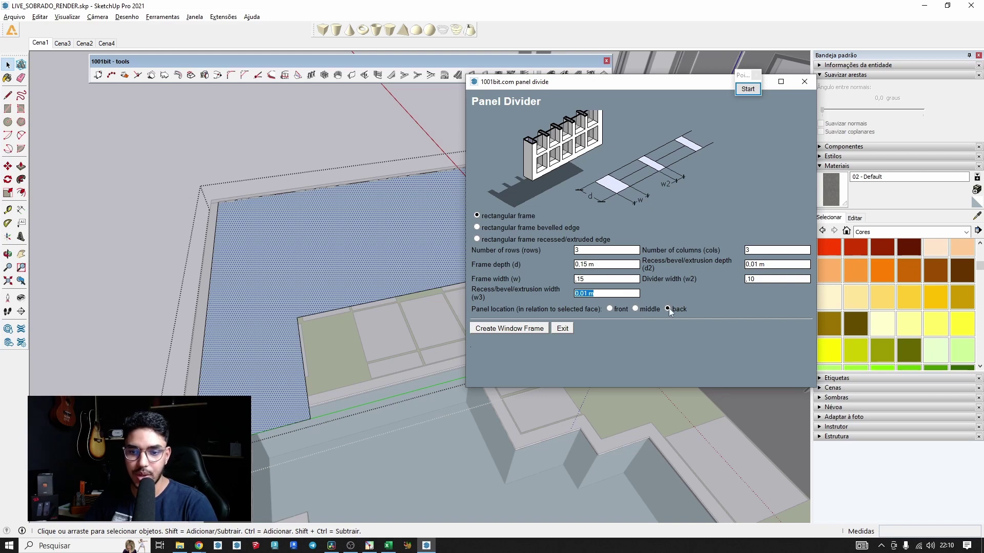
Step: Try generating the panel frame on the L-shaped face with the 0.15 m frame width and inspect the grid
left_click(529, 332)
middle_click_drag(529, 332, 358, 306)
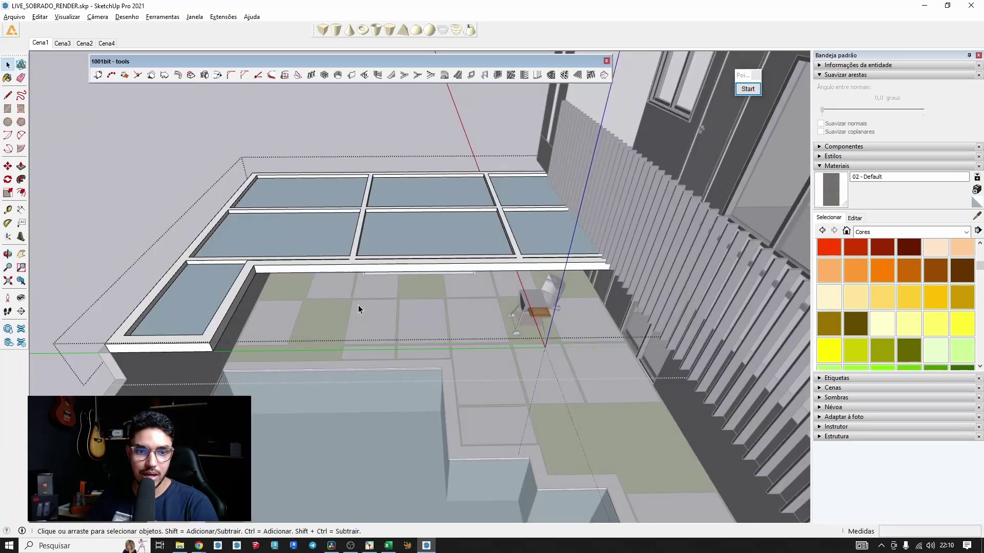
scroll(419, 279, "up", 1)
mouse_move(419, 280)
middle_mouse_down("shift")
mouse_move(450, 280)
mouse_move(528, 334)
mouse_move(522, 323)
mouse_move(420, 262)
mouse_move(420, 386)
mouse_move(481, 395)
middle_mouse_up("shift")
Step: Reselect the L-shaped face and set the Panel Divider's frame depth and frame width to 0.10 m
left_click(507, 354)
middle_click_drag(507, 354, 601, 73)
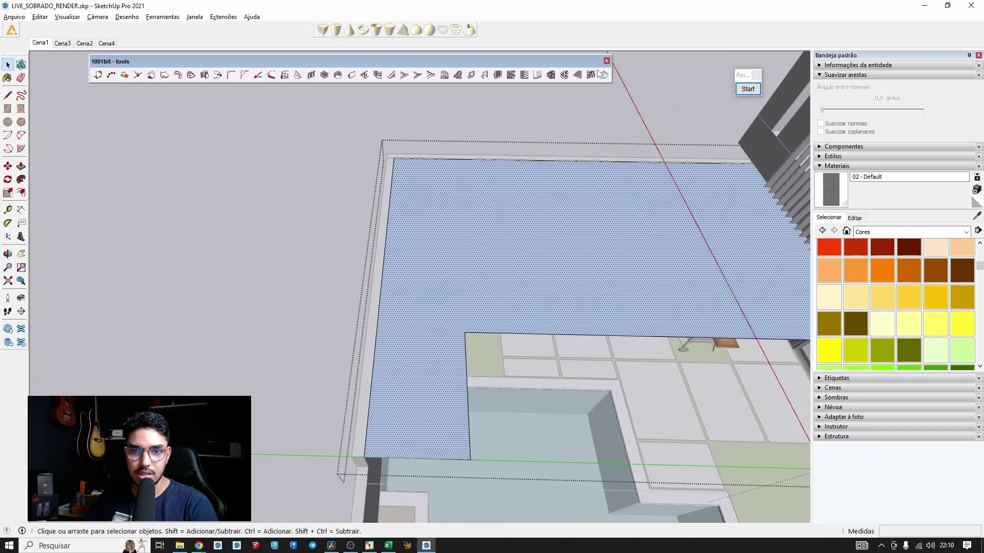
left_click(511, 75)
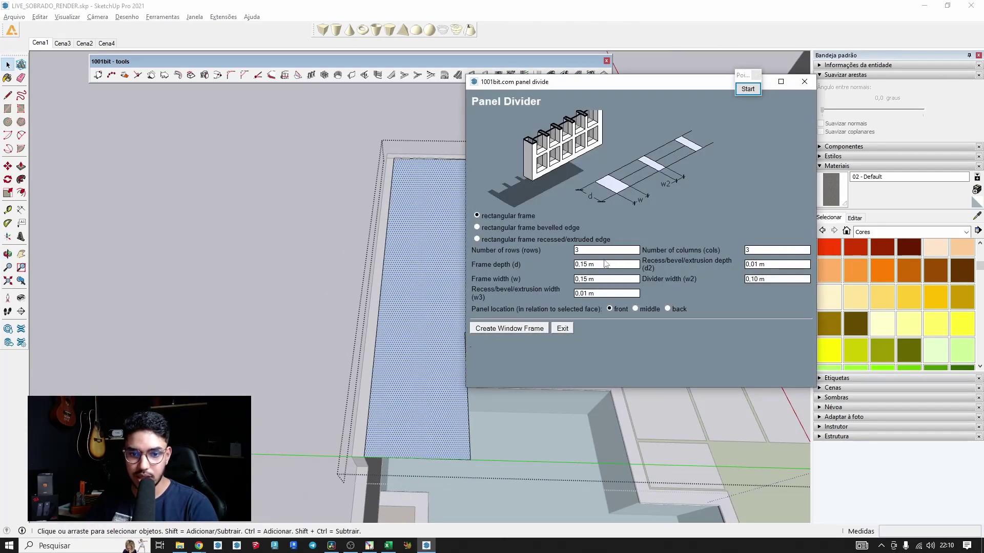
type(",10")
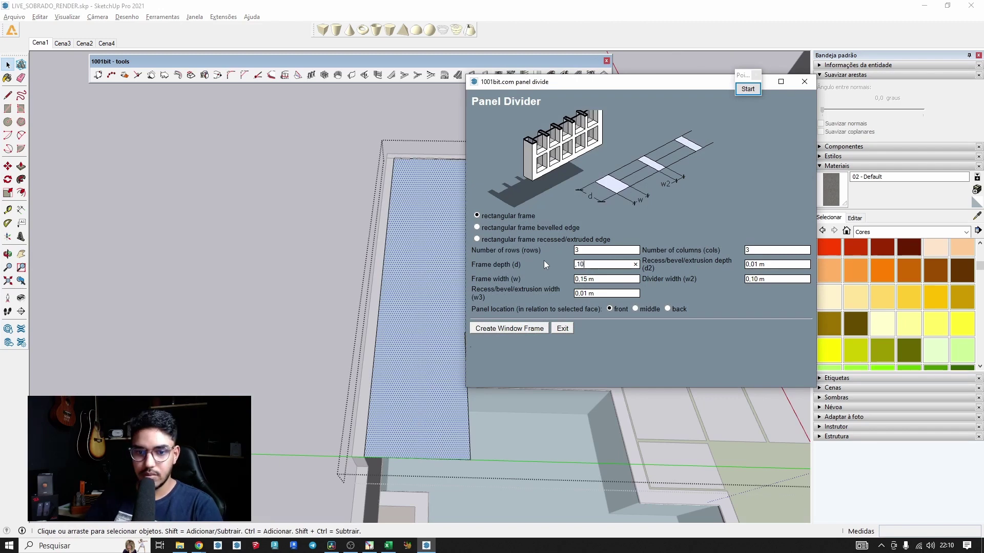
key("Tab")
type(",10")
key("Tab")
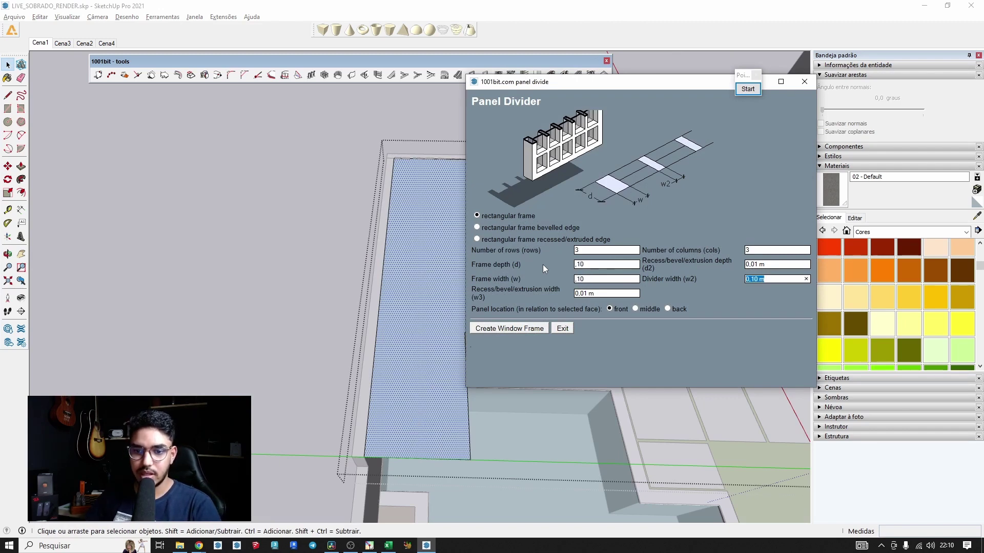
Step: Generate the three-row, three-column frame on the face, inspect its grid over the patio, and undo it
left_click(519, 330)
middle_click_drag(514, 321, 515, 229)
middle_click_drag(564, 251, 559, 275)
scroll(635, 189, "up", 5)
scroll(590, 193, "down", 3)
scroll(588, 195, "down", 3)
scroll(560, 208, "up", 2)
scroll(561, 197, "down", 3)
middle_click_drag(562, 186, 553, 285)
scroll(536, 268, "down", 1)
key("ctrl+z")
Step: Set the Panel Divider to 4 rows for the L-shaped face, generate the frame and undo it
left_click(514, 175)
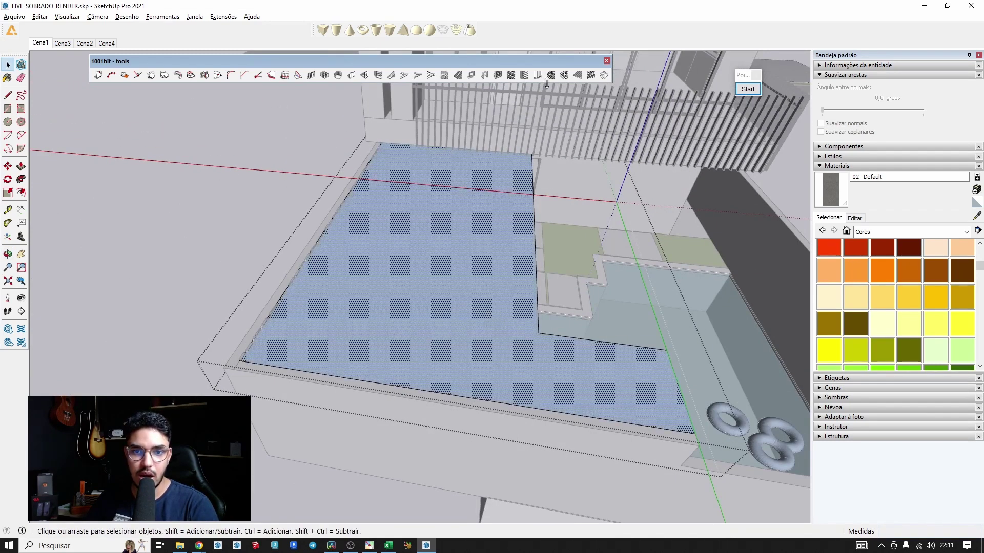
left_click(498, 75)
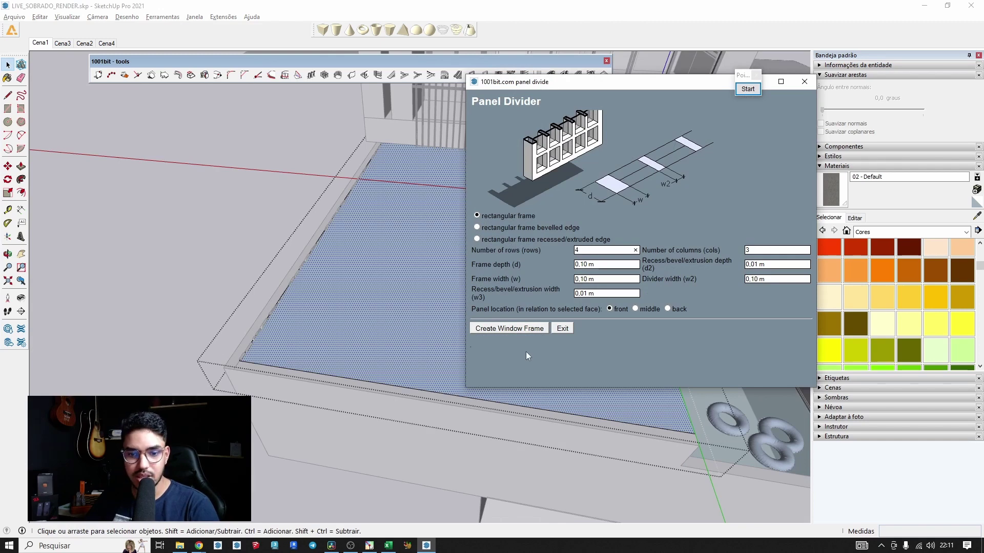
left_click(533, 329)
middle_click_drag(527, 299, 538, 276)
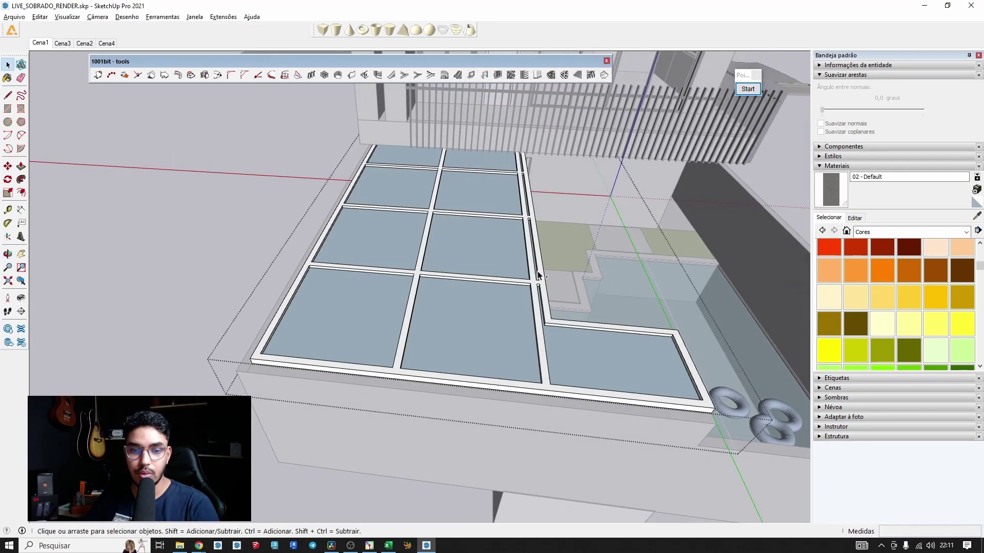
key("ctrl+z")
Step: Raise the number of columns to 4 and generate the four-row panel frame on the L-shaped face
left_click(519, 242)
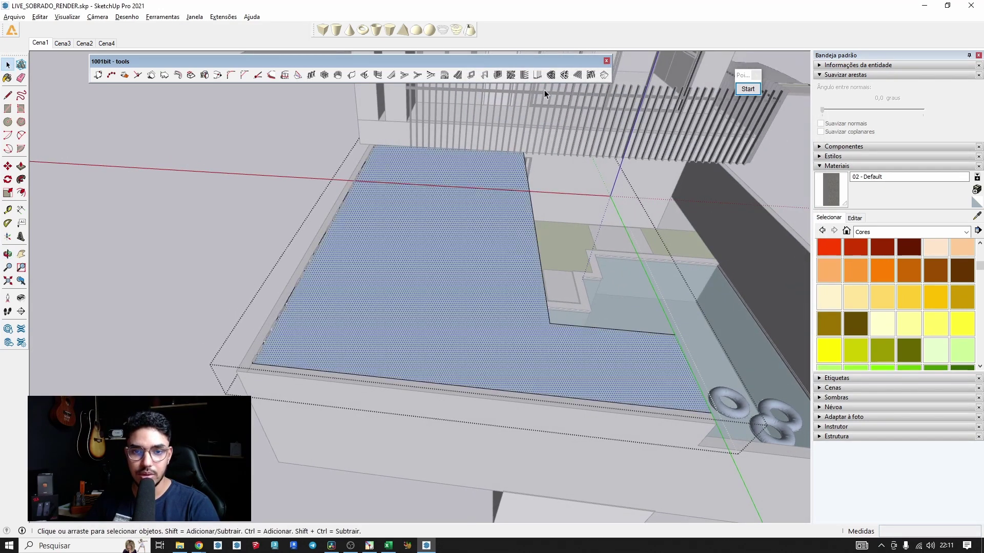
left_click(498, 75)
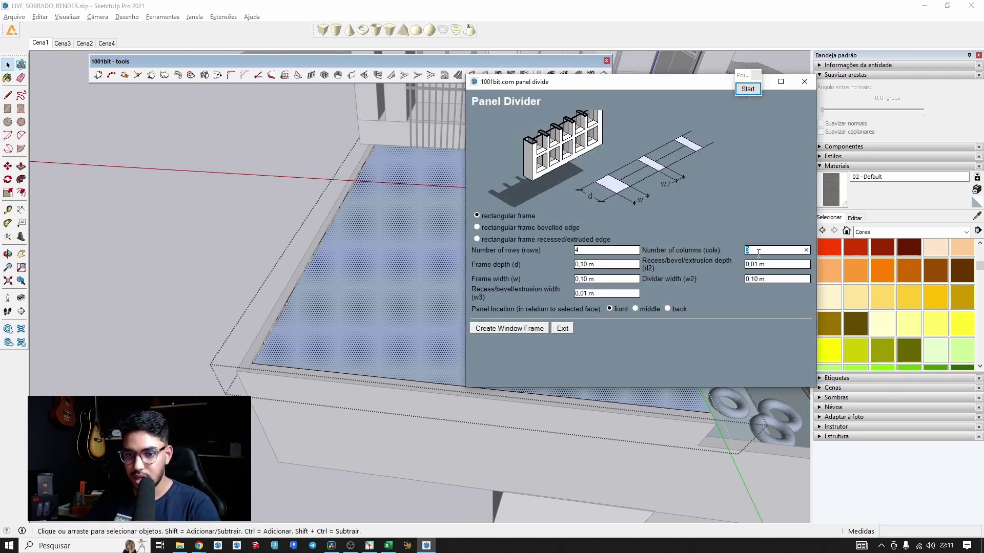
left_click(518, 330)
middle_click_drag(509, 265, 582, 246)
scroll(586, 310, "up", 2)
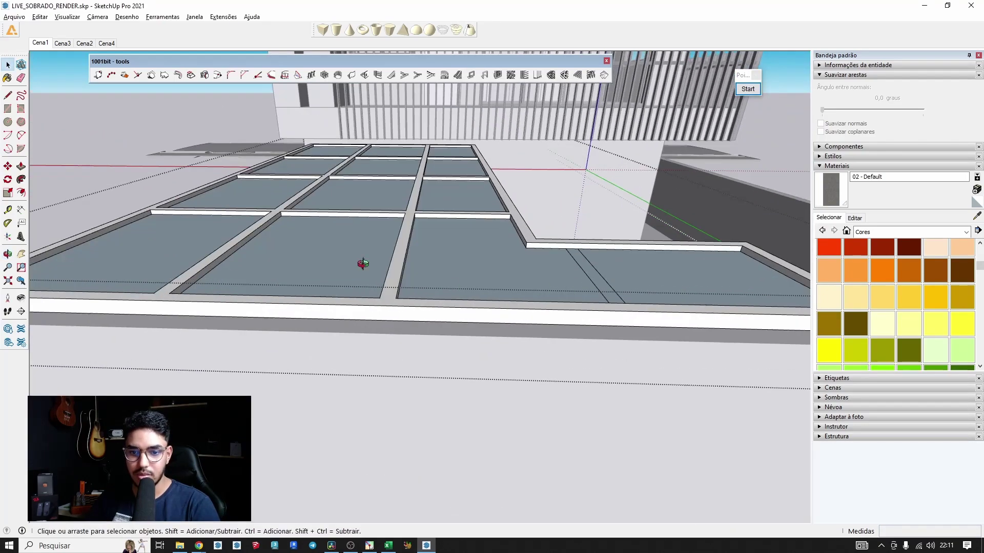
Step: Examine the frame from above and below, checking the face and the flat divider lines in the short arm
middle_click_drag(363, 264, 441, 336)
middle_click_drag(358, 338, 361, 327)
scroll(373, 405, "up", 2)
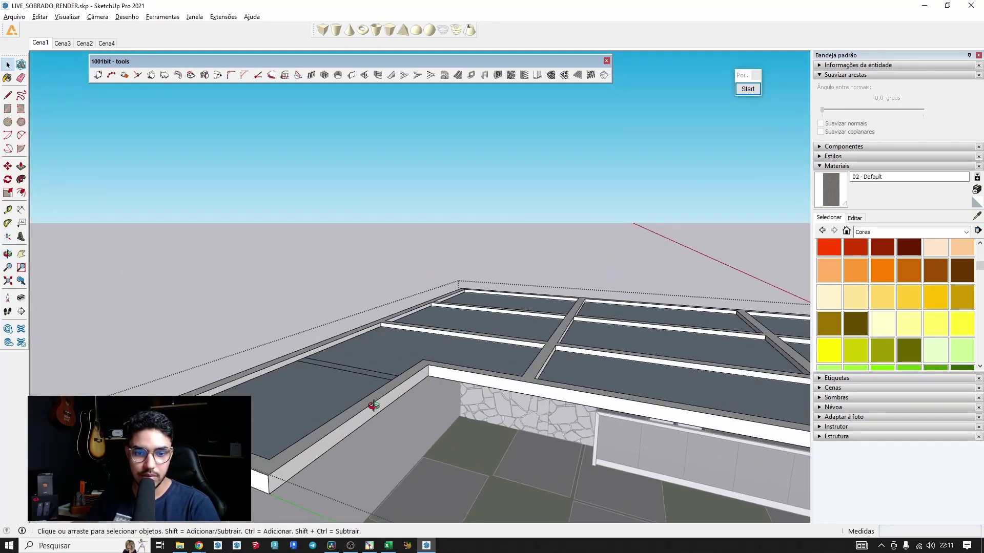
middle_click_drag(370, 287, 361, 185)
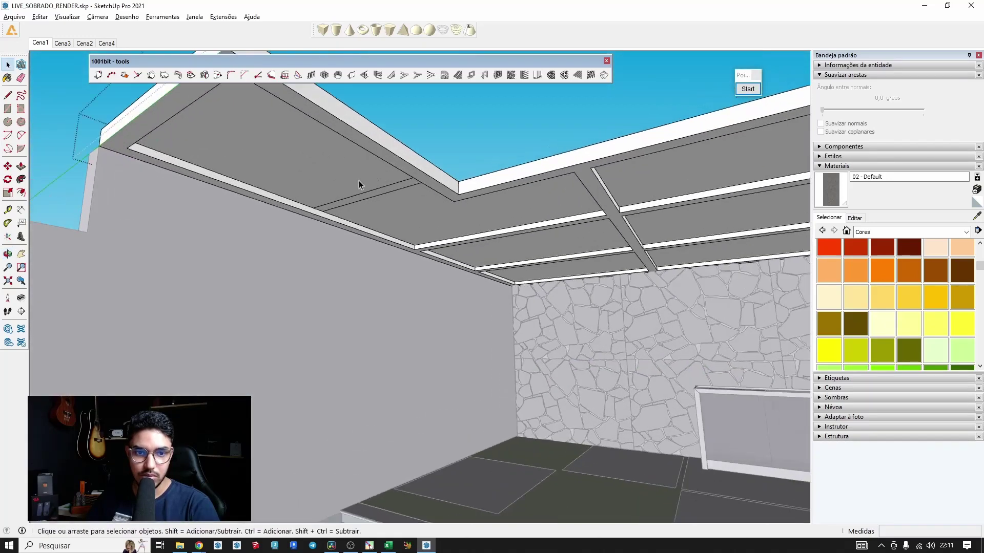
scroll(369, 174, "up", 1)
double_click(369, 174)
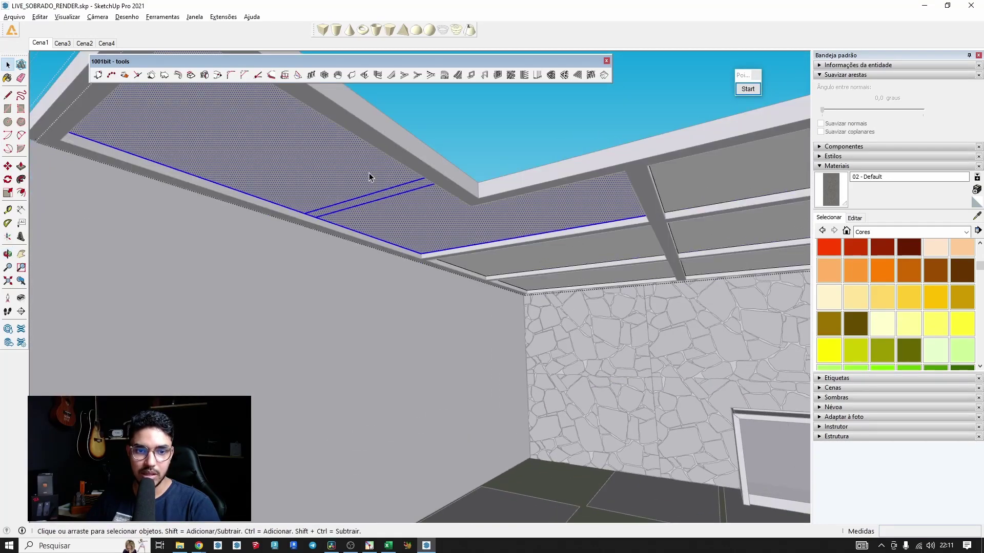
scroll(369, 173, "up", 2)
middle_click_drag(385, 196, 480, 319)
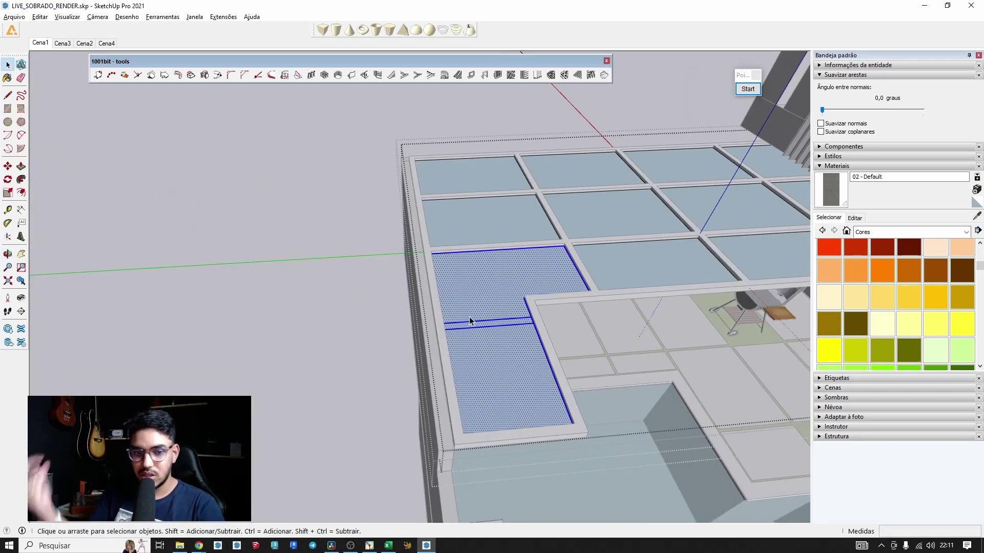
key("Escape")
Step: Delete the L-shaped face that still fills the openings of the pergola frame
scroll(468, 319, "down", 3)
middle_click_drag(421, 324, 481, 325, "shift")
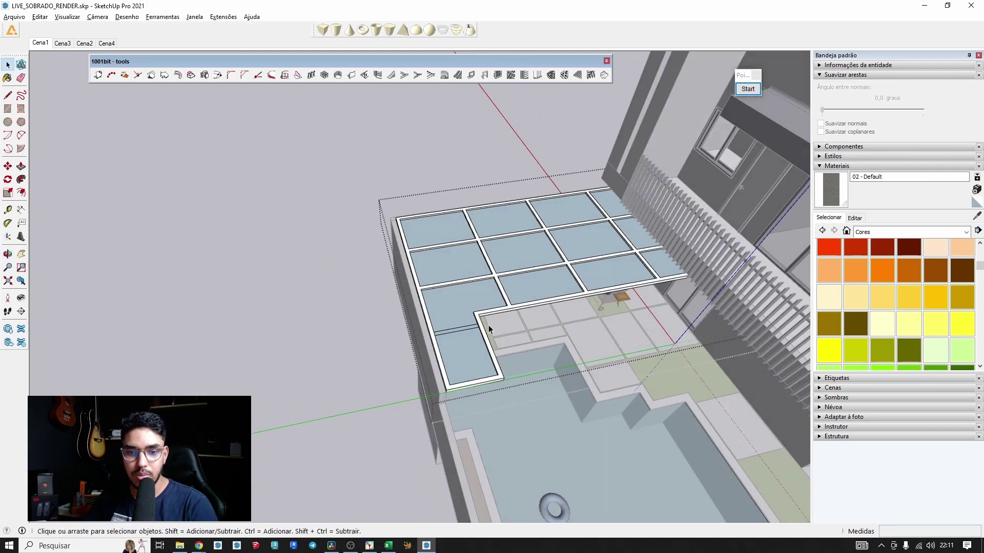
left_click(518, 310)
mouse_move(526, 291)
middle_mouse_down()
mouse_move(549, 294)
mouse_move(482, 293)
middle_mouse_up()
scroll(541, 264, "down", 3)
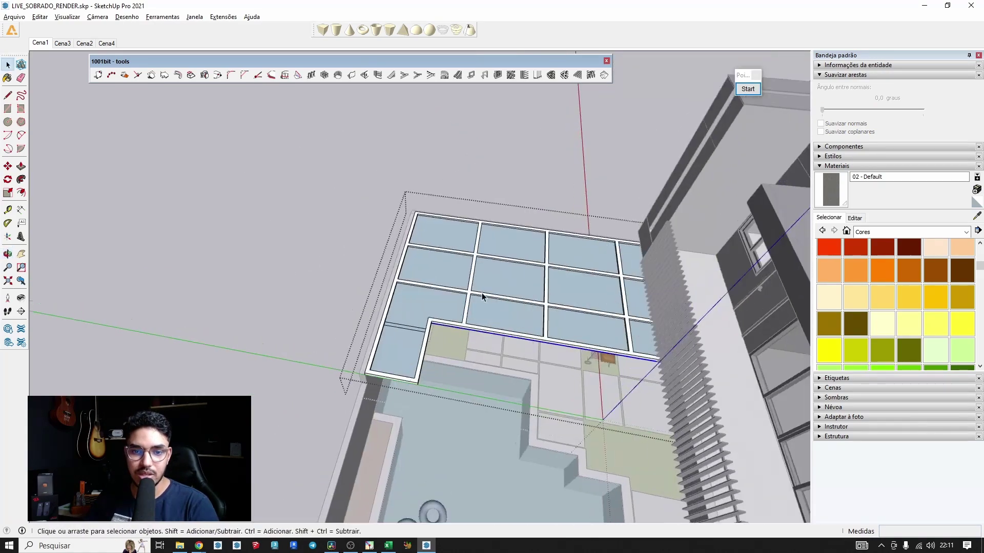
scroll(502, 312, "up", 3)
left_click(503, 313)
key("Escape")
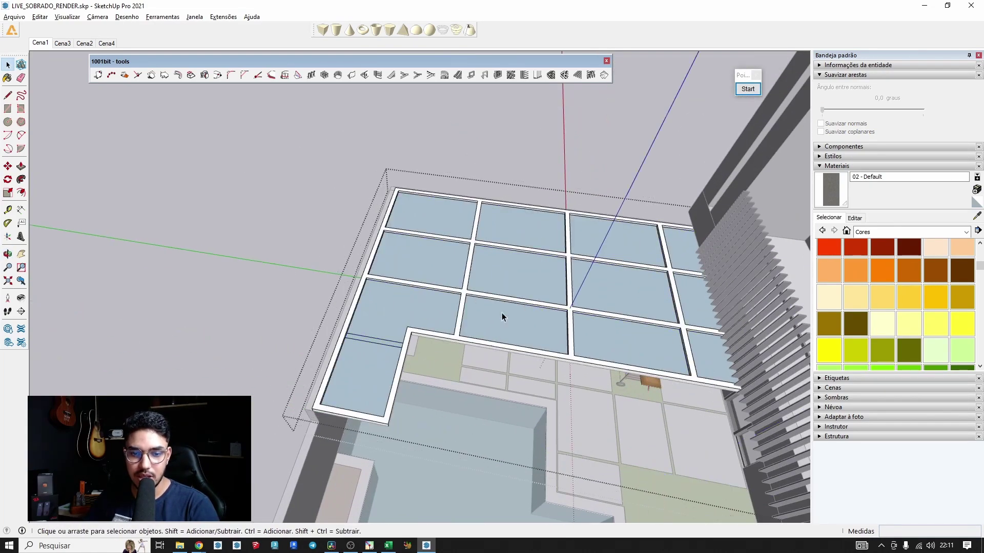
left_click(502, 324)
key("Delete")
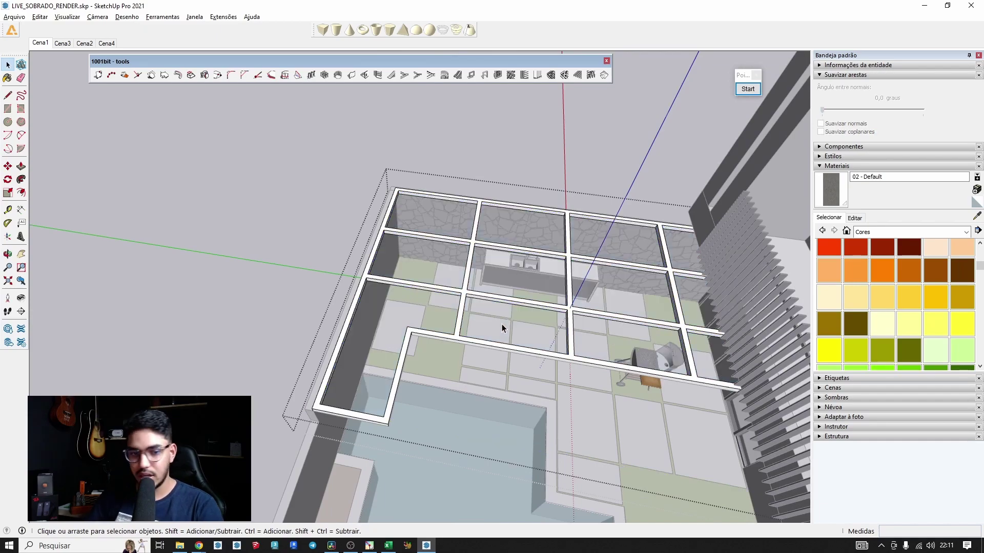
Step: Leave the group and sample the wood material from the small reference pergola floating above the patio
middle_click_drag(502, 324, 521, 228)
scroll(513, 226, "down", 3)
scroll(521, 228, "down", 3)
scroll(520, 228, "up", 10)
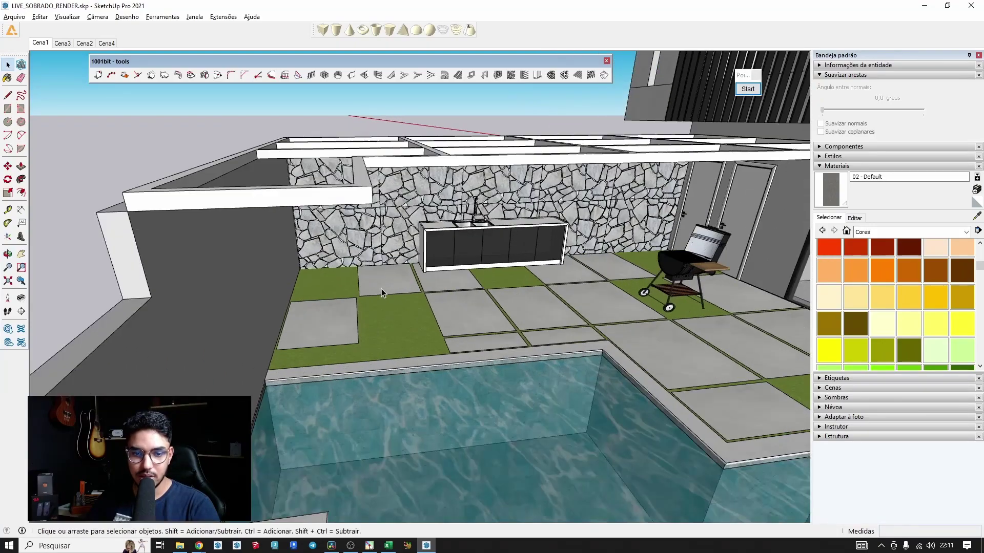
mouse_move(381, 288)
middle_mouse_down()
mouse_move(358, 273)
mouse_move(376, 178)
mouse_move(391, 191)
middle_mouse_up()
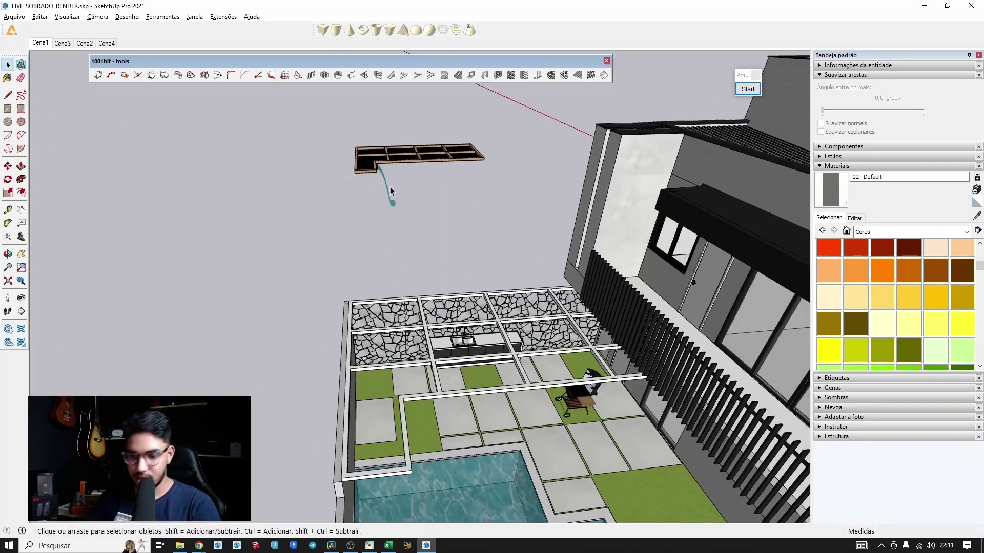
key("b")
left_click(408, 153, "alt")
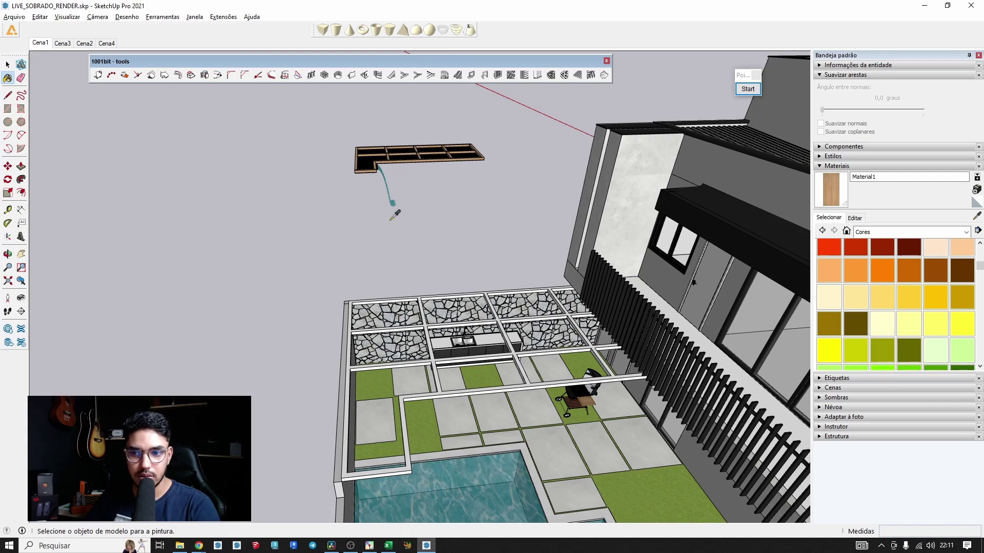
Step: Delete the floating reference pergola above the patio
key("space")
left_click(405, 190)
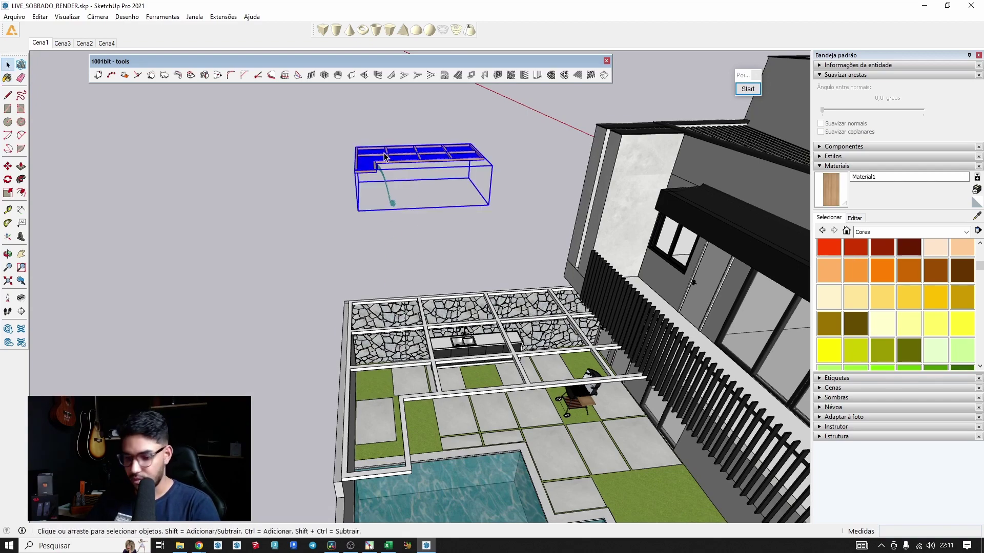
key("Delete")
Step: Paint the patio pergola frame with the sampled wood material and view it from several sides
middle_click_drag(397, 247, 434, 296)
key("b")
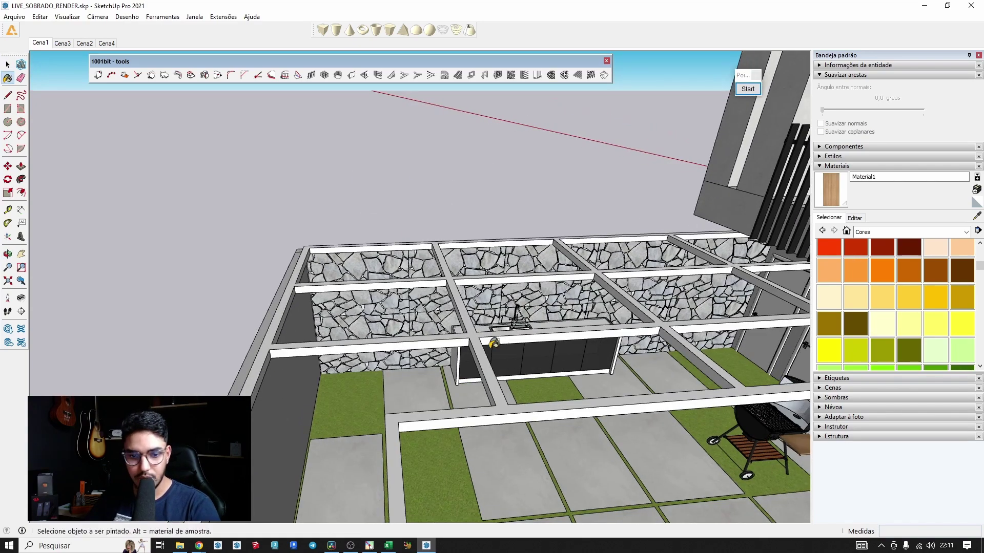
left_click(480, 347)
mouse_move(480, 347)
middle_mouse_down()
mouse_move(432, 299)
mouse_move(416, 206)
mouse_move(473, 334)
mouse_move(516, 252)
middle_mouse_up()
key("space")
scroll(450, 180, "up", 5)
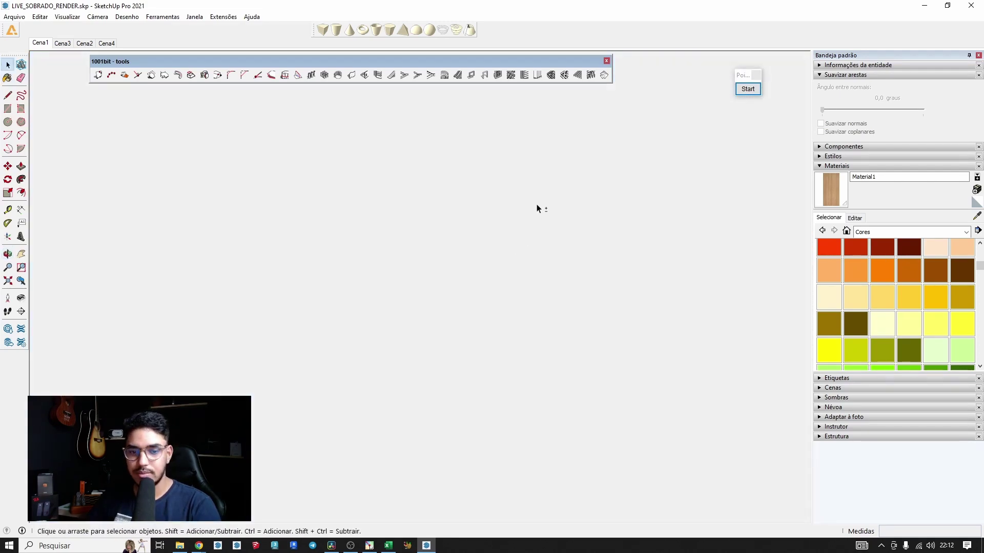
key("shift+z")
middle_click_drag(535, 213, 620, 302)
scroll(446, 326, "up", 5)
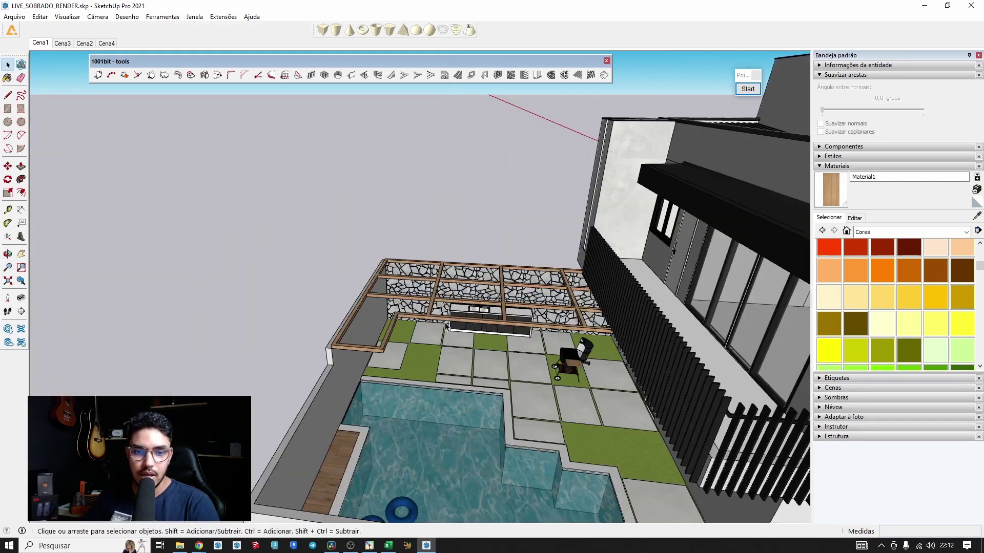
scroll(446, 325, "up", 2)
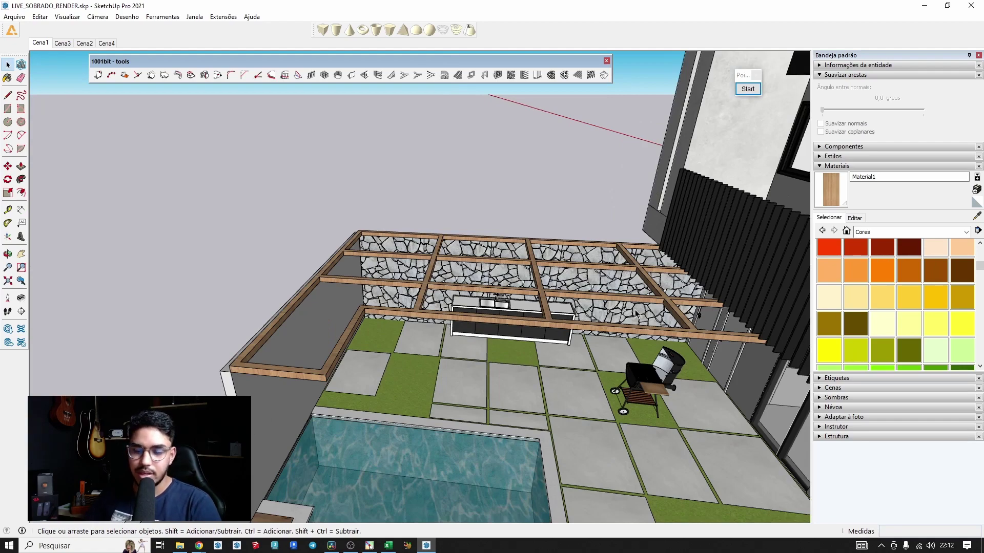
middle_click_drag(406, 437, 553, 450)
scroll(590, 292, "down", 4)
Step: Undo the wood painting and the preceding deletions, and take the divided frame off the L-shaped face
key("ctrl+z")
key("ctrl+z")
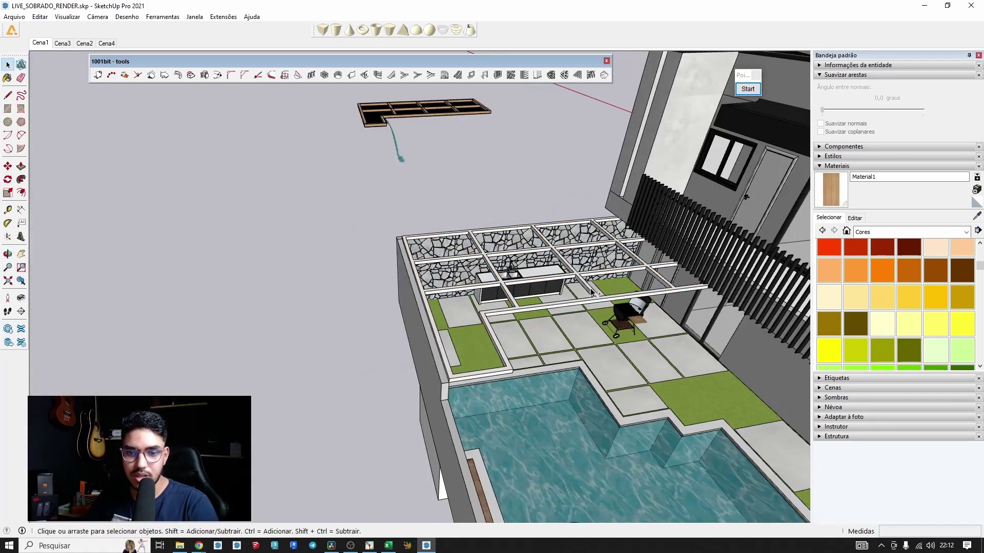
key("ctrl+z")
double_click(591, 292)
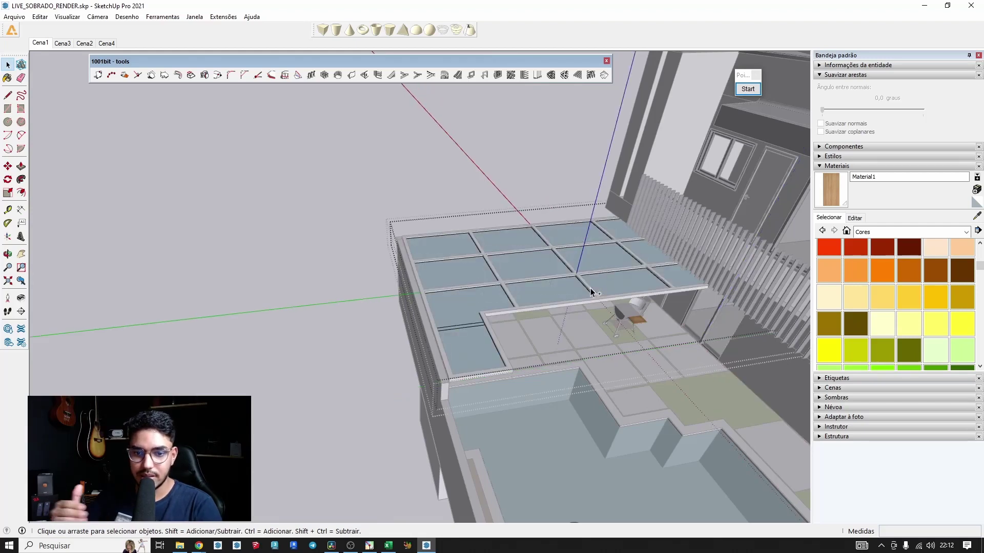
double_click(591, 292)
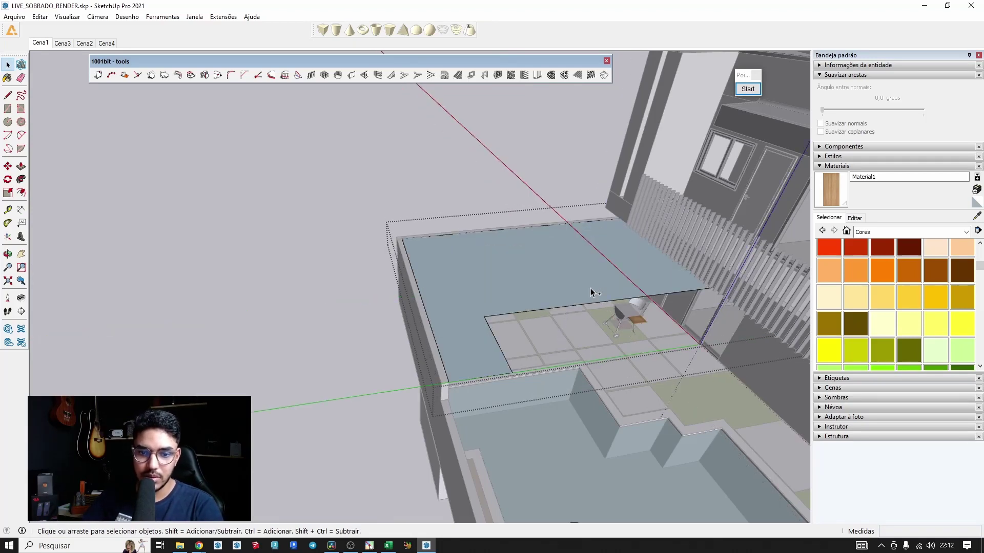
Step: Select the bare L-shaped face over the patio and open the Panel Divider settings for it
left_click(590, 290)
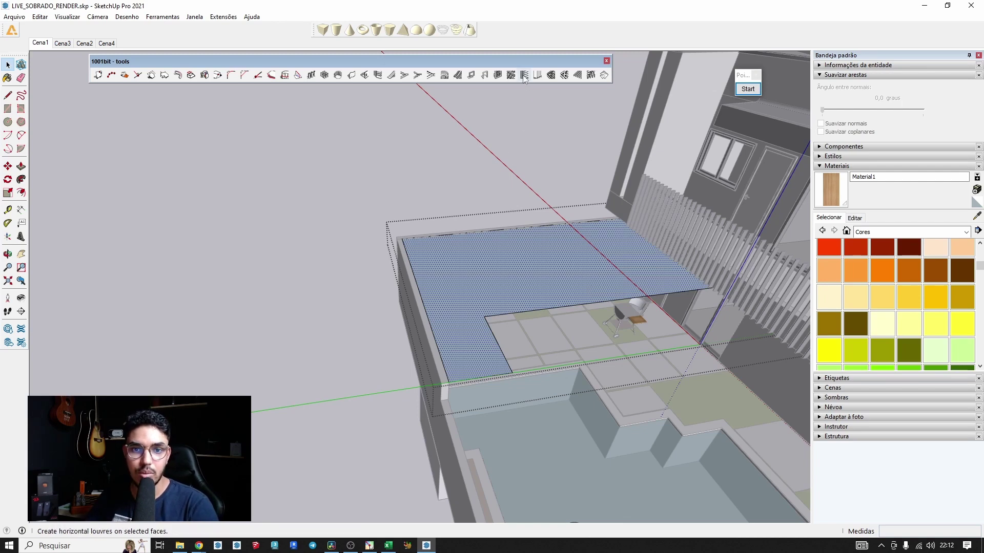
left_click(499, 76)
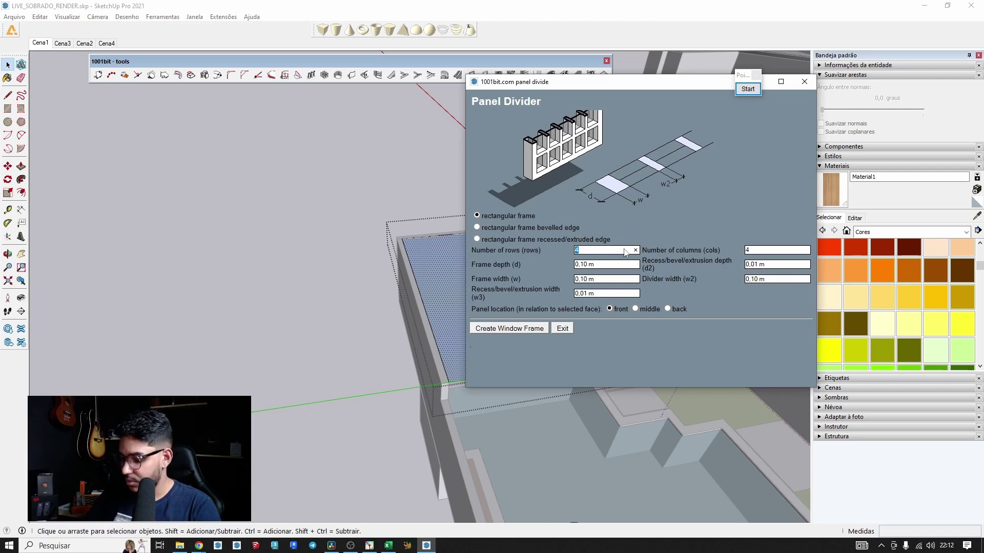
key("Tab")
key("Tab")
Step: Look at the browser's reference photo of the wooden grid pergola over the paved entrance, returning to SketchUp
key("alt+Tab")
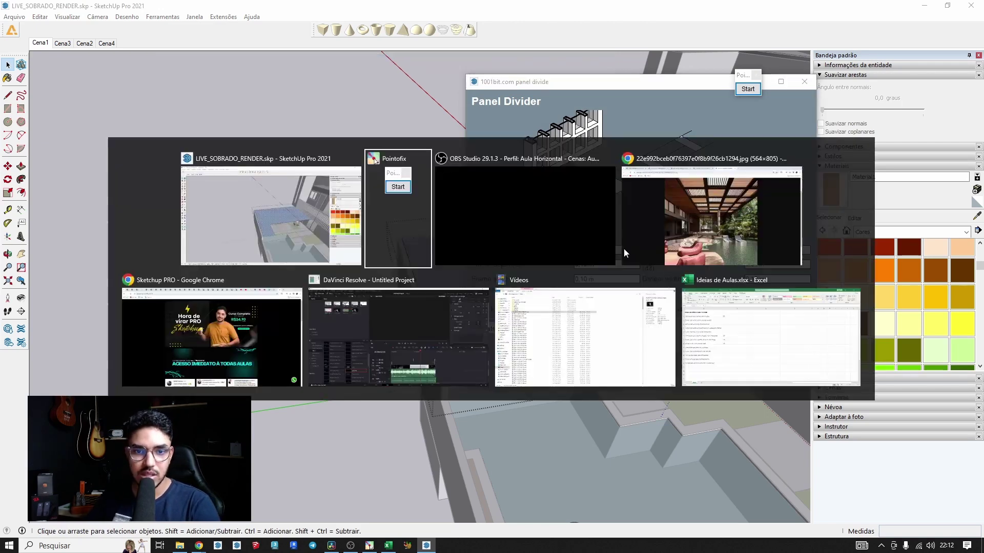
left_click(629, 243)
left_click(478, 9)
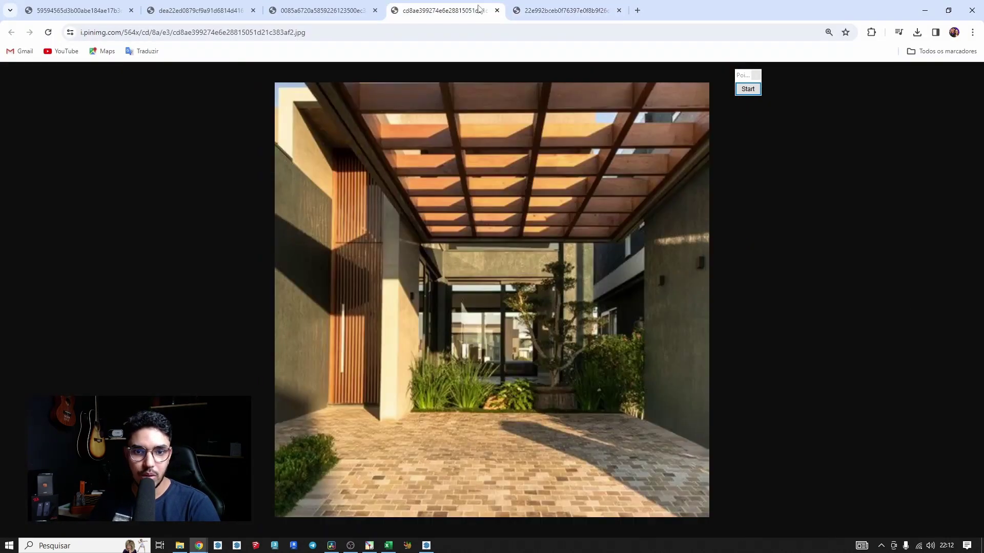
key("alt+Tab")
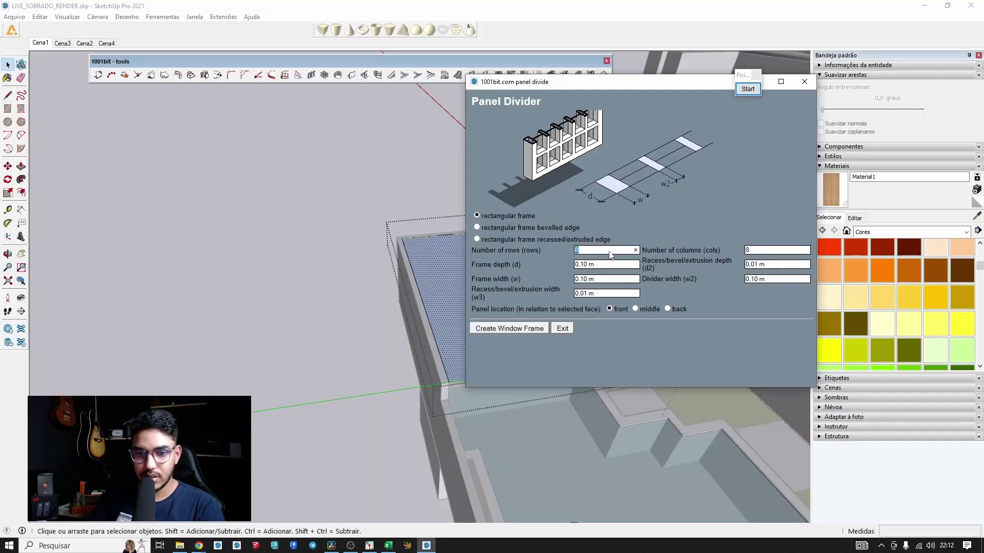
Step: Generate a rectangular frame on the L-shaped face with 8 rows, 8 columns and a 0.20 m frame depth
type("8")
key("Tab")
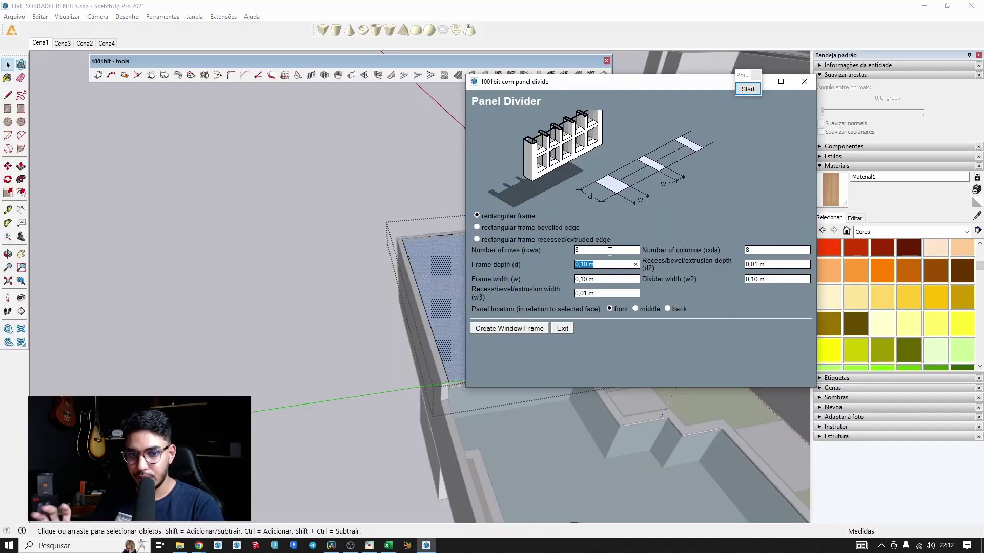
key("Tab")
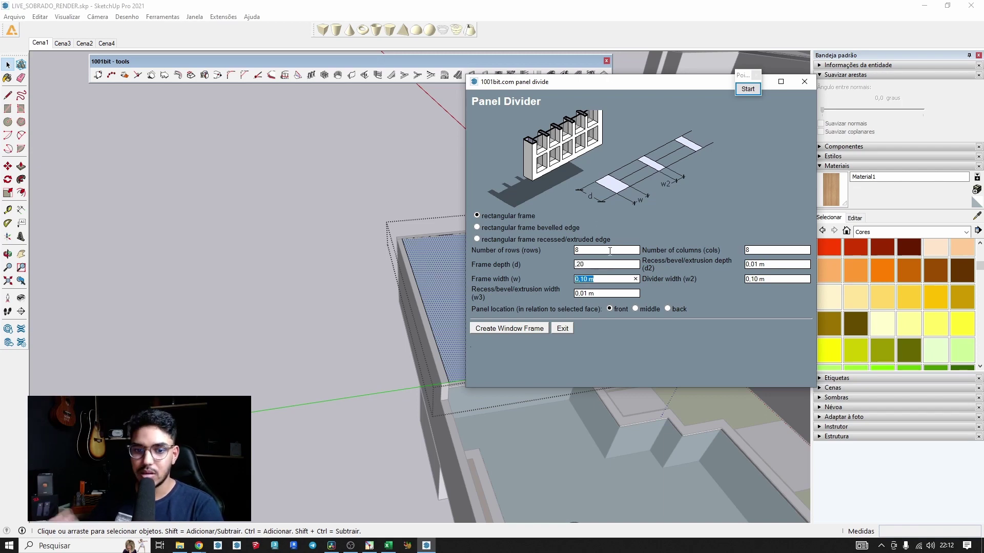
left_click(532, 332)
scroll(542, 322, "up", 3)
middle_click_drag(463, 262, 378, 231)
scroll(439, 176, "up", 1)
middle_click_drag(439, 177, 474, 344)
key("Escape")
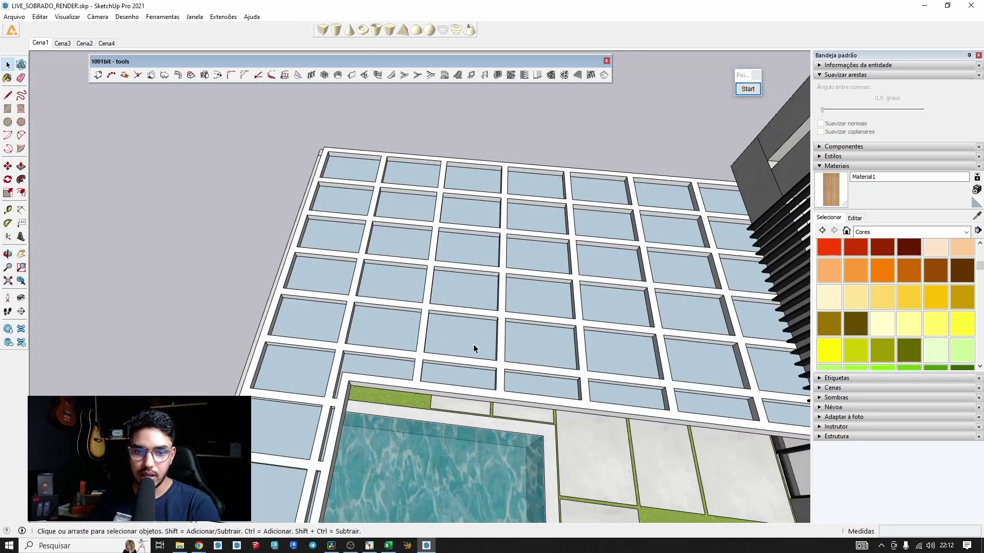
Step: Delete the L-shaped face that fills the openings of the 8 by 8 grid and leave the group
left_click(473, 344)
double_click(472, 331)
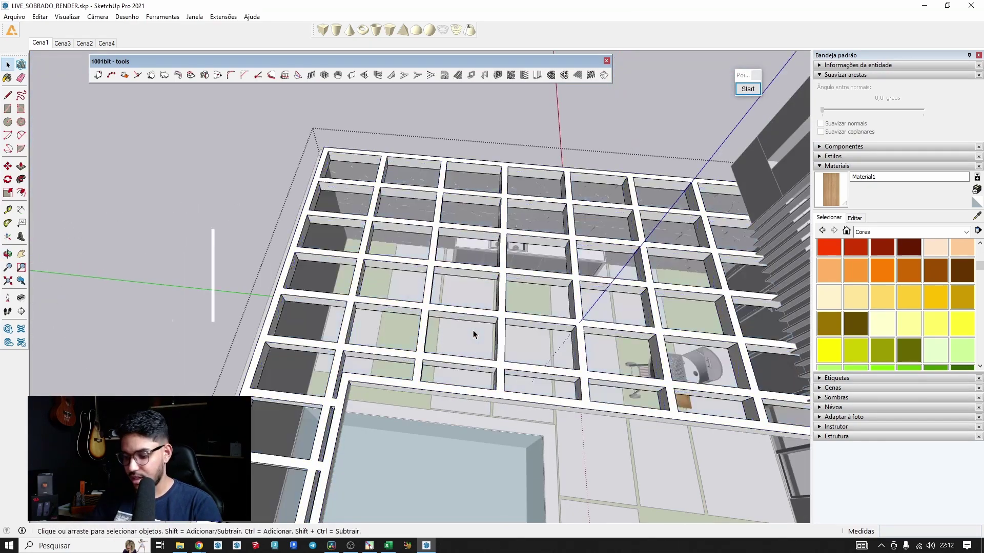
key("Escape")
Step: Paint the 8 by 8 pergola grid with the wood material
key("b")
left_click(489, 318)
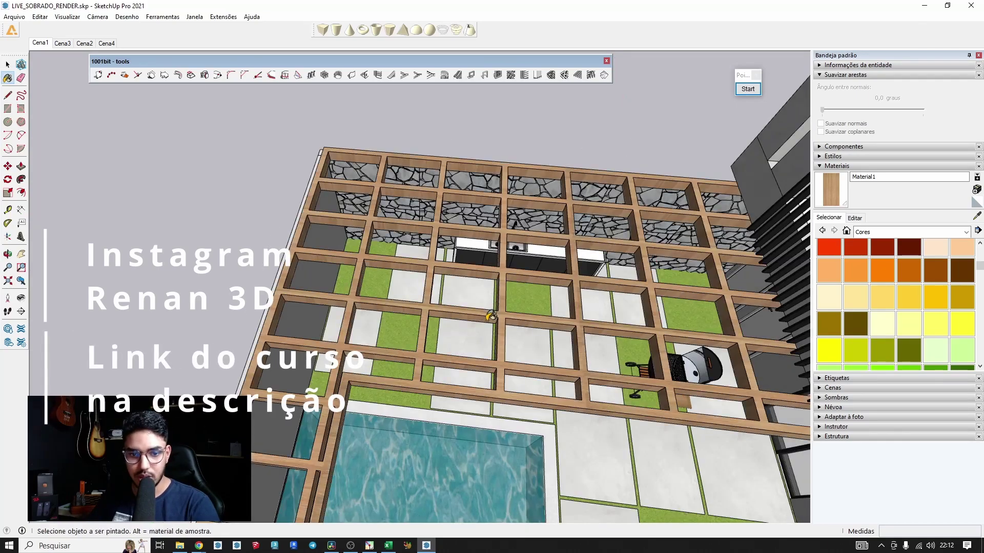
mouse_move(491, 316)
middle_mouse_down()
mouse_move(471, 161)
mouse_move(380, 132)
mouse_move(472, 111)
mouse_move(402, 141)
mouse_move(495, 212)
mouse_move(528, 287)
mouse_move(588, 378)
mouse_move(617, 503)
mouse_move(623, 496)
mouse_move(513, 333)
mouse_move(513, 311)
mouse_move(496, 306)
middle_mouse_up()
Step: Undo the wood finish and face deletion, and remove the 8 by 8 grid from the L-shaped face
left_click(511, 302)
scroll(511, 302, "up", 3)
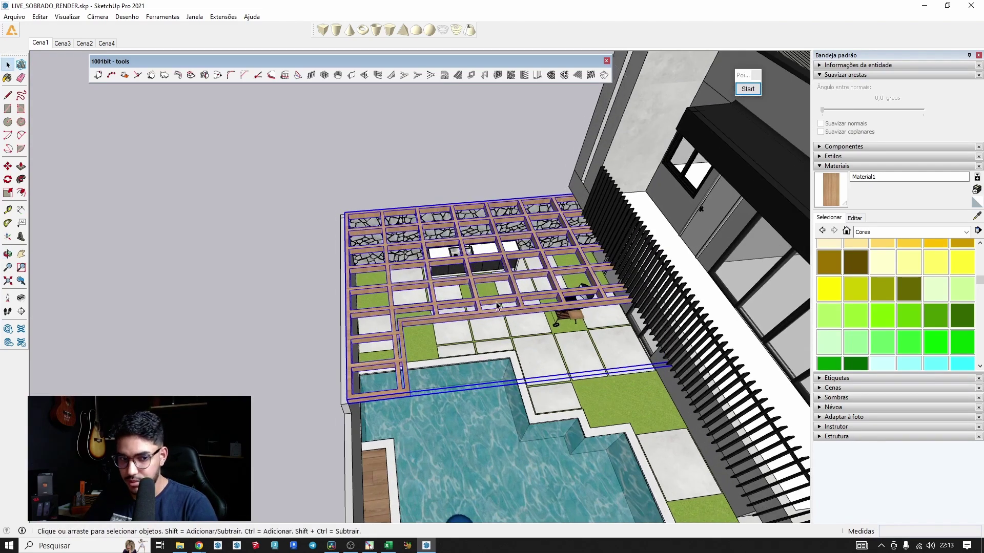
double_click(518, 314)
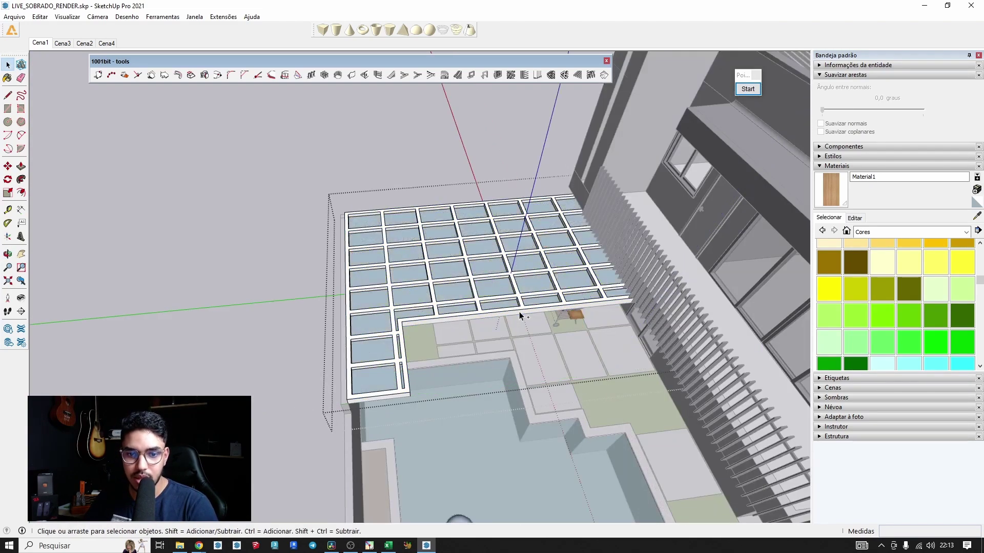
key("Delete")
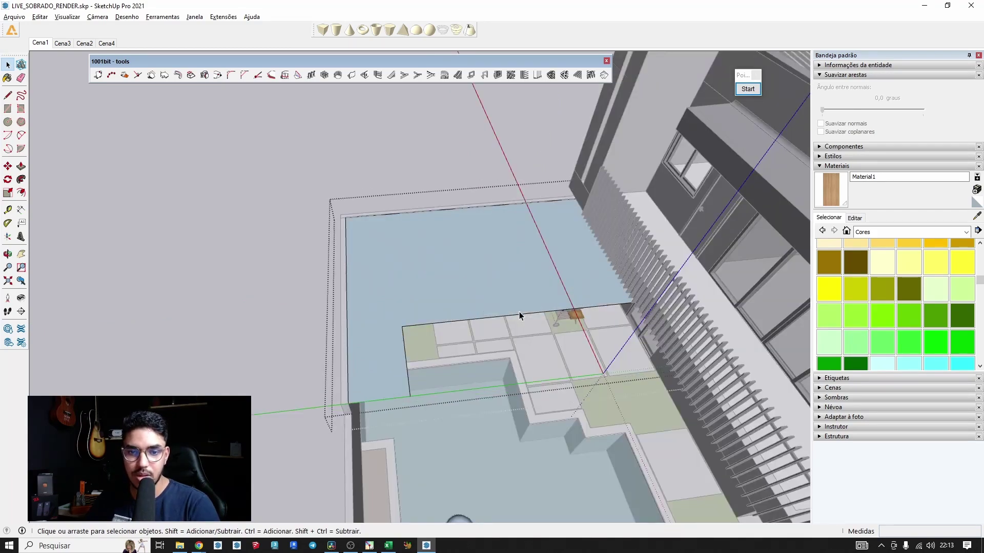
Step: Look at the browser's reference photo of the slatted wooden pergola beside the pool, returning to SketchUp
key("alt+Tab")
left_click(564, 11)
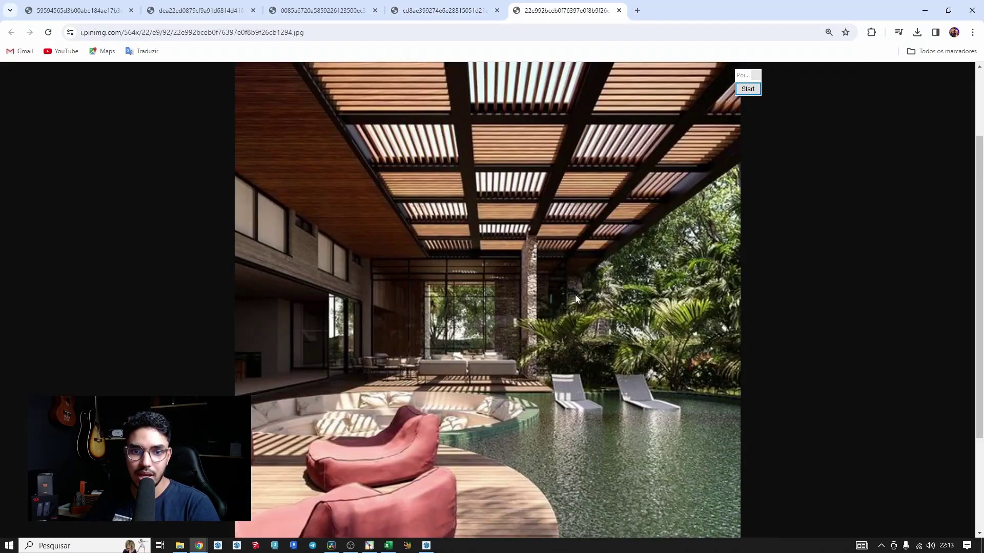
key("alt+Tab")
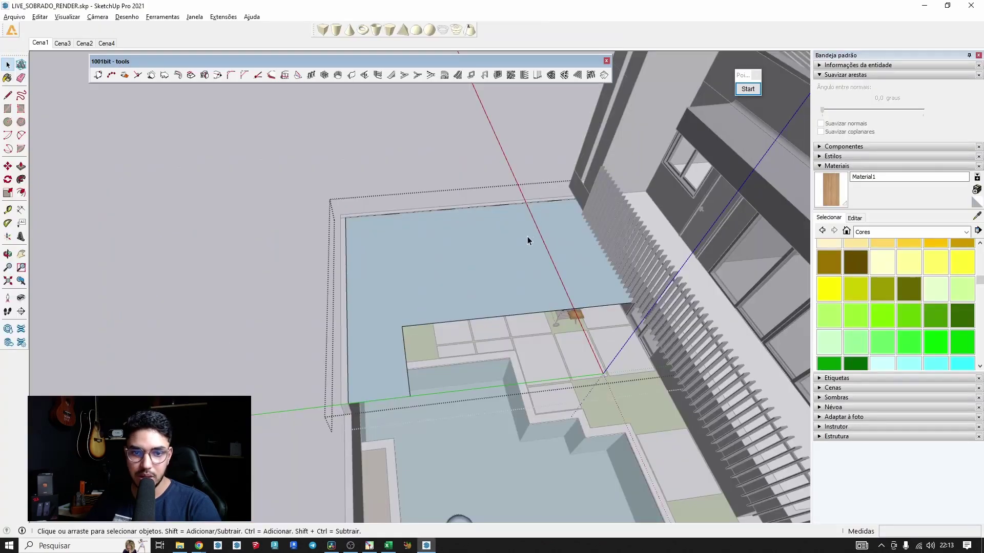
Step: Generate a rectangular Panel Divider frame on the L-shaped face with 5 rows, 5 columns and a 0.20 m frame depth
left_click(496, 75)
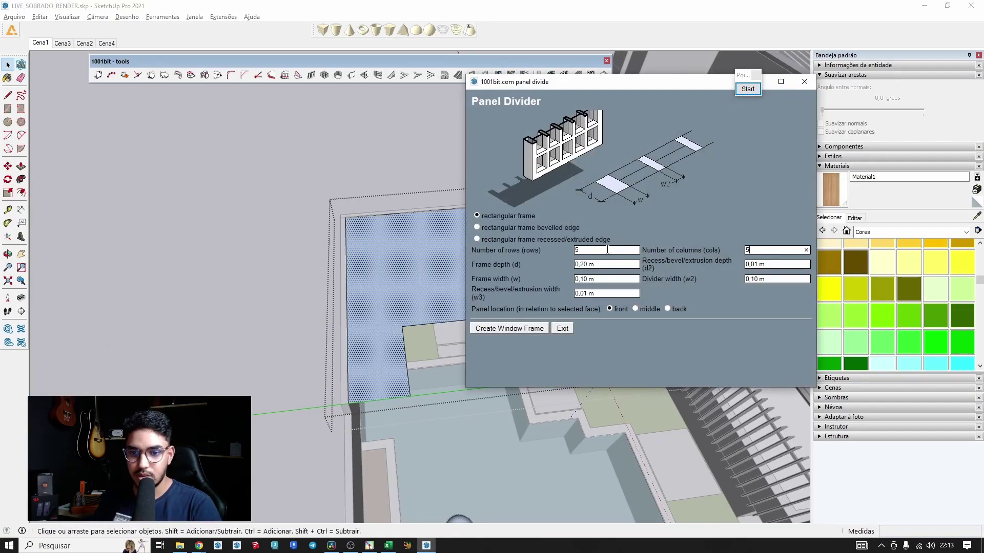
left_click(530, 328)
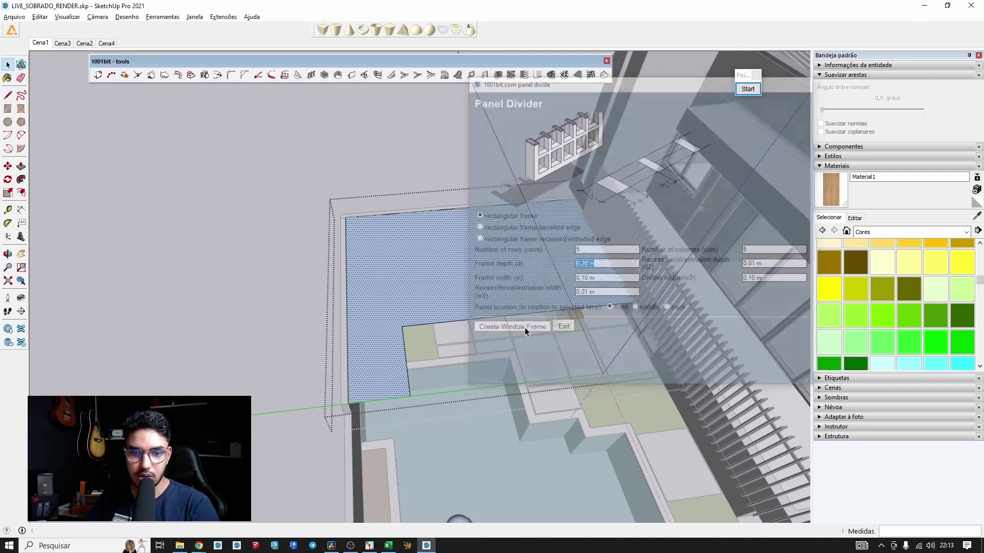
middle_click_drag(494, 312, 334, 369)
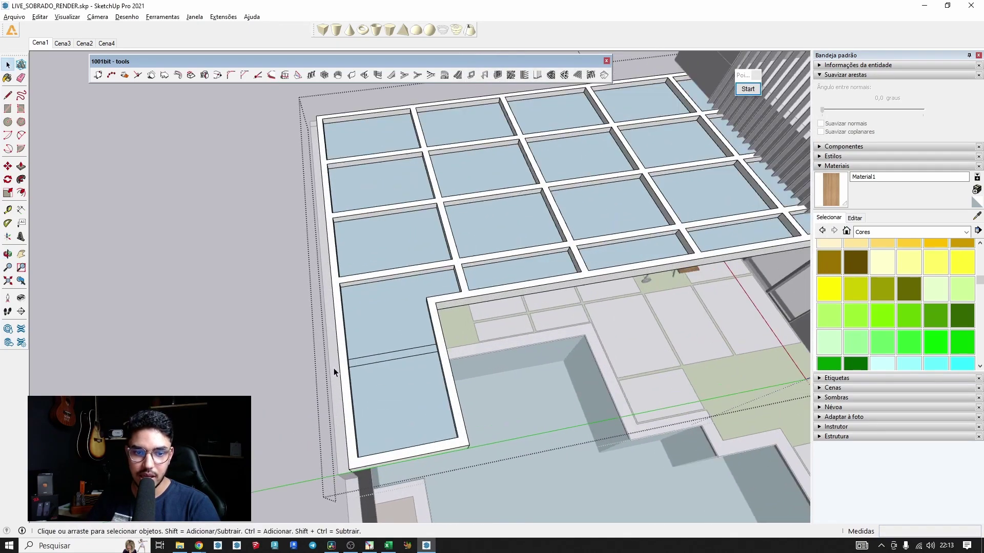
left_click(371, 365)
middle_click_drag(406, 352, 226, 325)
scroll(293, 294, "up", 3)
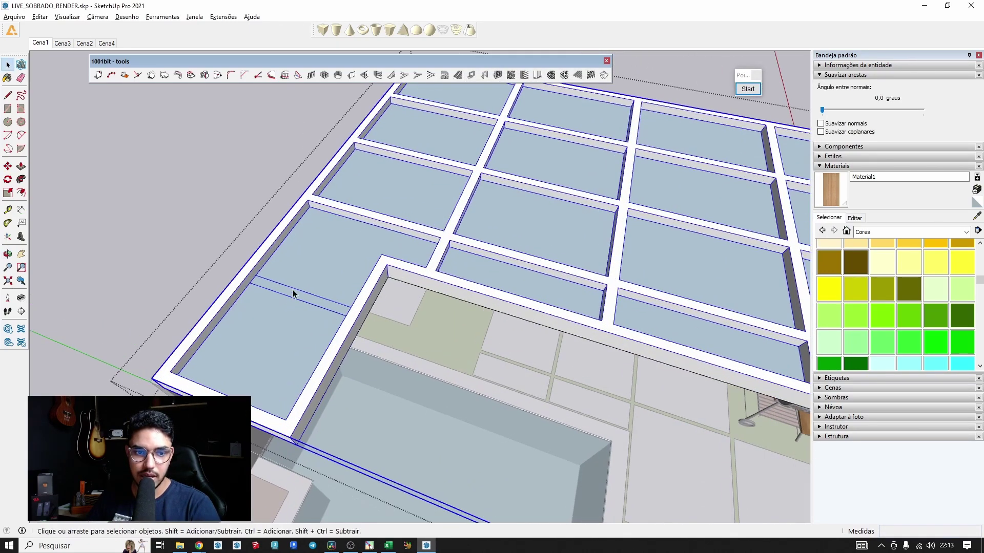
Step: Inside the frame group, draw two vertical edges on the short arm's outer beam, in line with the flat divider lines
triple_click(340, 207)
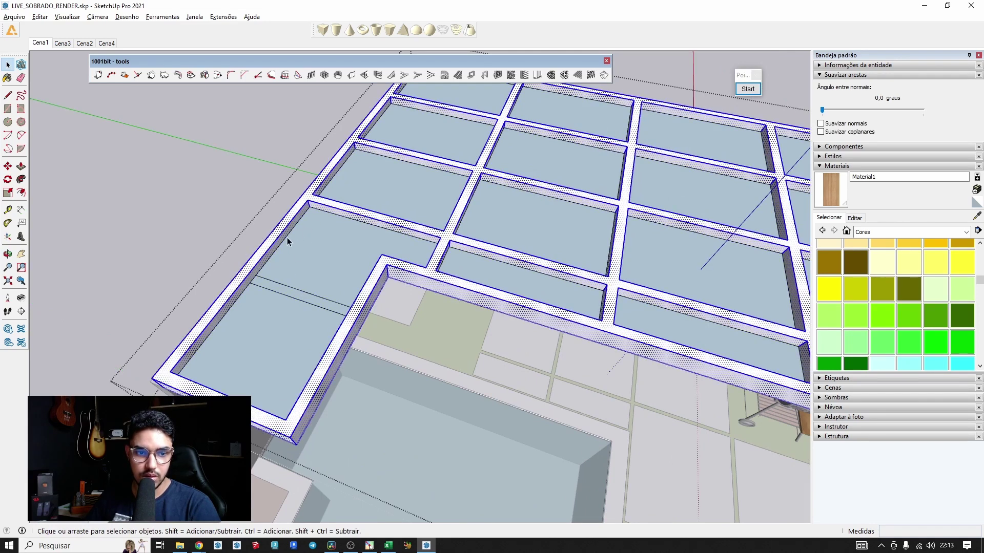
scroll(260, 278, "up", 3)
key("l")
left_click(246, 293)
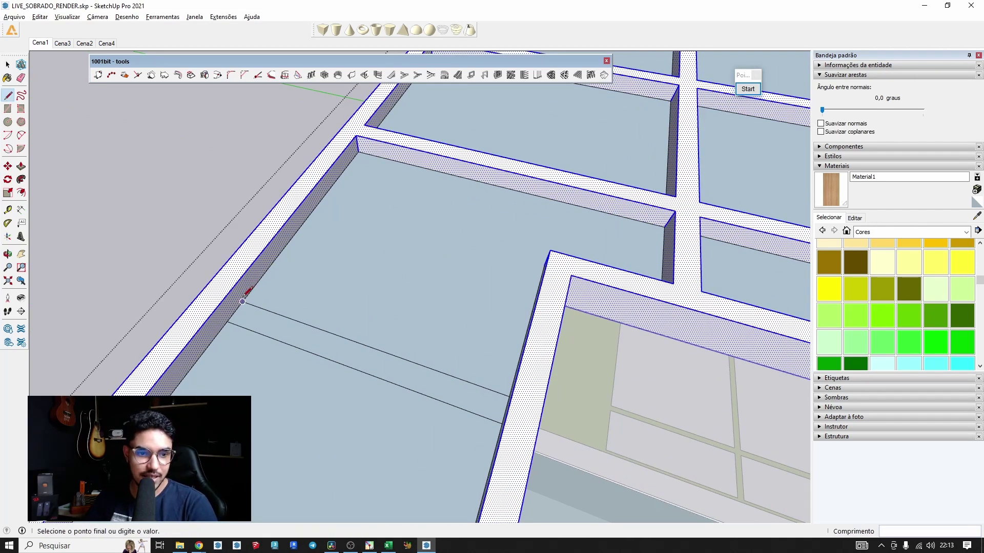
left_click(234, 287)
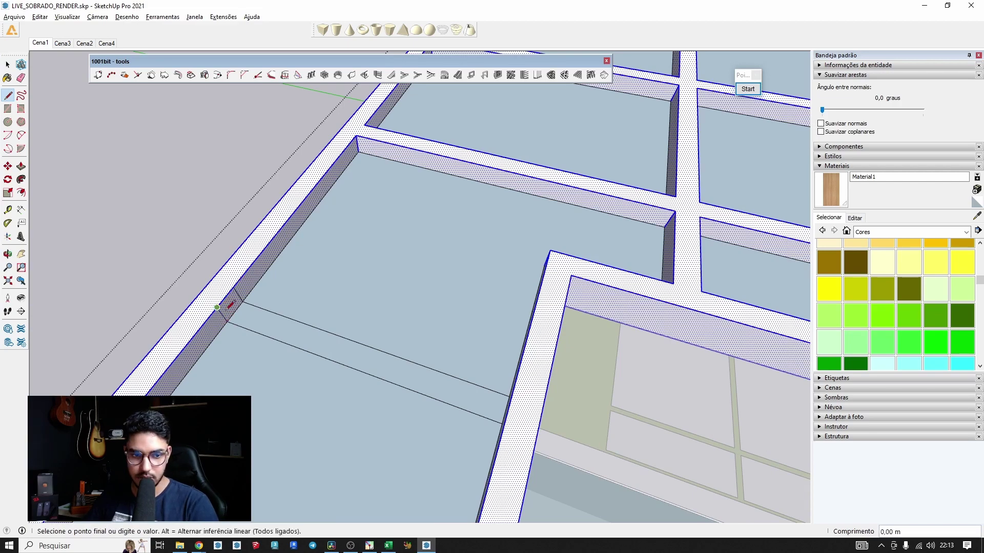
scroll(231, 304, "up", 2)
middle_click_drag(220, 310, 234, 336)
left_click(230, 366)
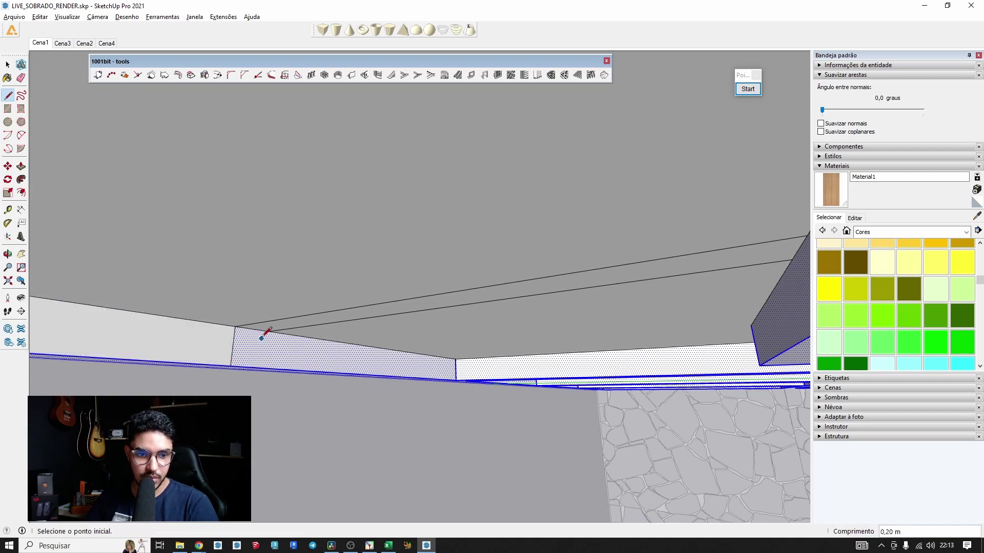
left_click(268, 331)
left_click(265, 368)
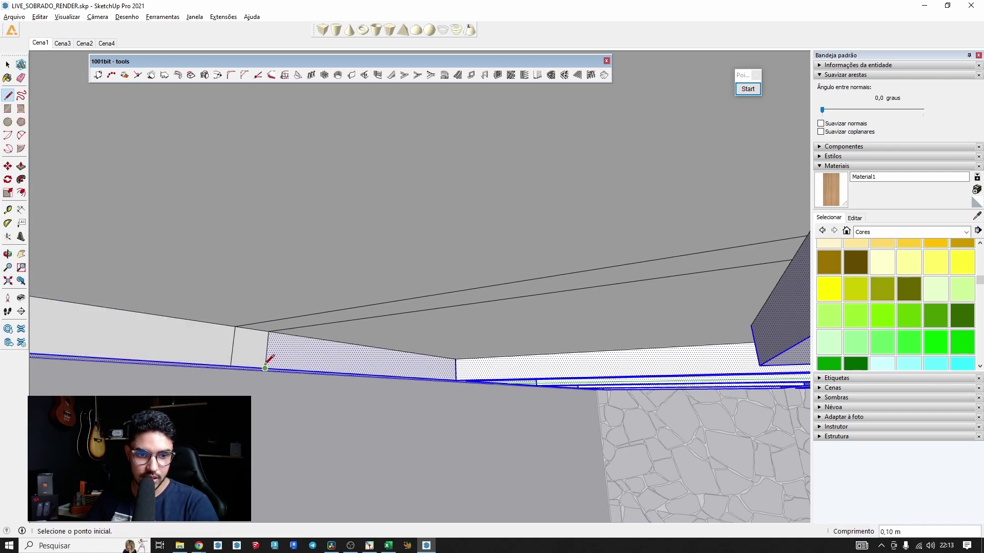
Step: Delete the L-shaped face together with the flat divider lines in the short arm
key("space")
left_click(285, 323)
key("Delete")
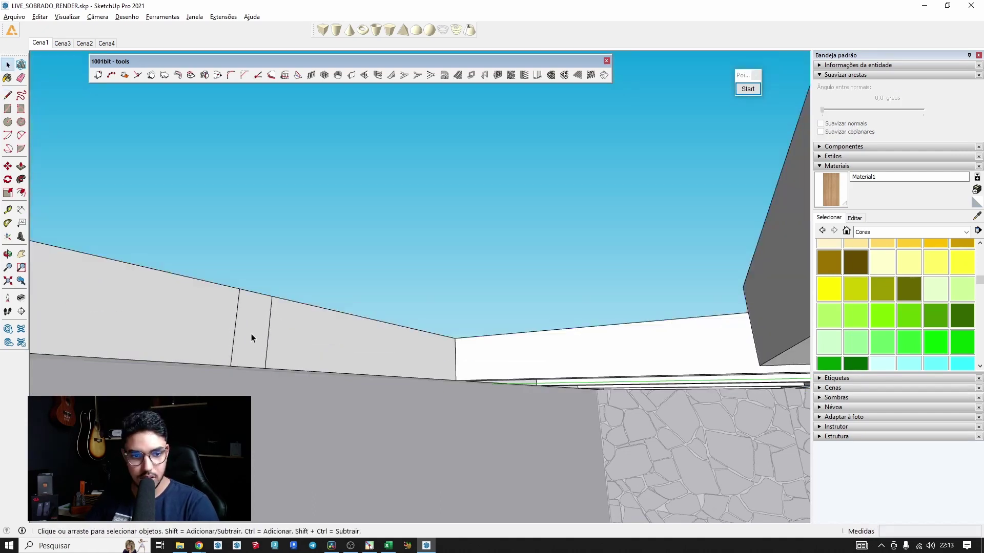
Step: Extrude the narrow face between the two edges across the short arm to the opposite beam, forming the missing divider
left_click(251, 334)
middle_click_drag(251, 334, 337, 482)
scroll(333, 446, "down", 3)
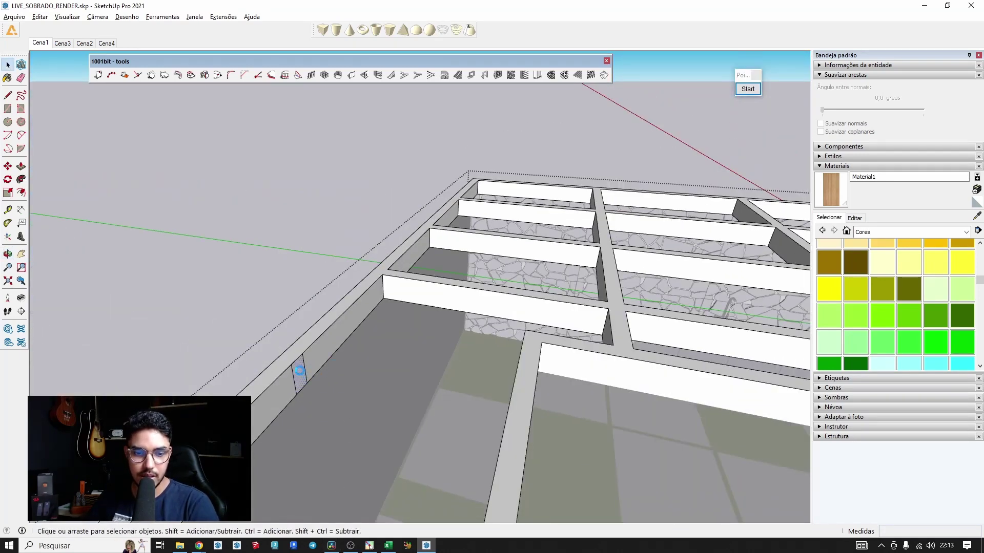
key("p")
left_click(297, 369)
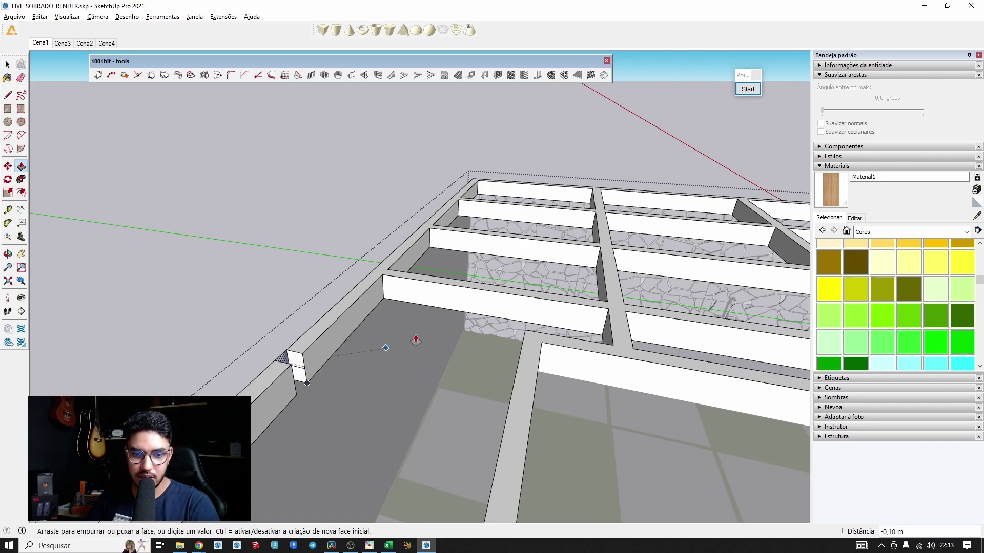
left_click(524, 334)
key("e")
left_click(445, 418)
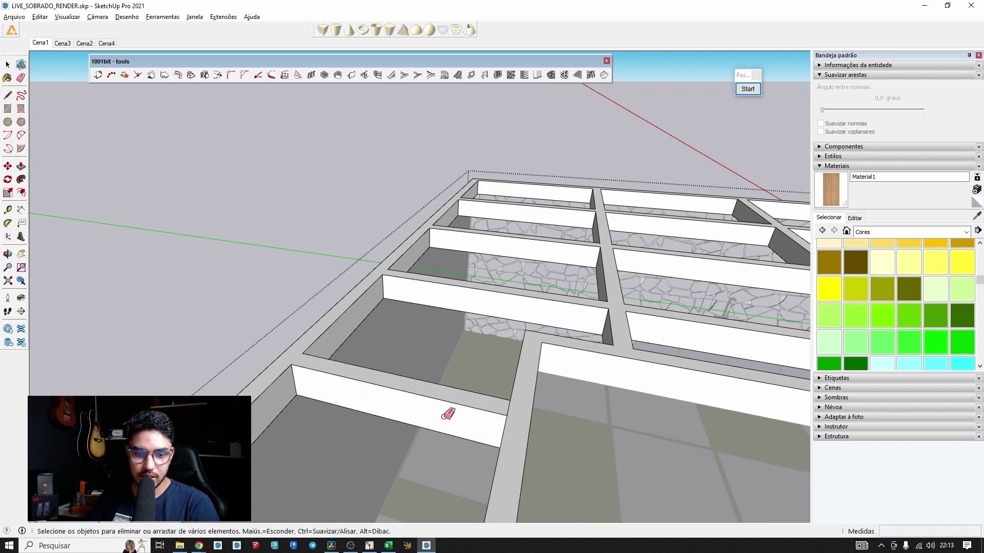
Step: Inside the L-shaped panel, erase the short end edges between the two divider lines to split it in two along the new divider
mouse_move(435, 391)
middle_mouse_down()
mouse_move(47, 550)
mouse_move(68, 315)
mouse_move(255, 202)
middle_mouse_up()
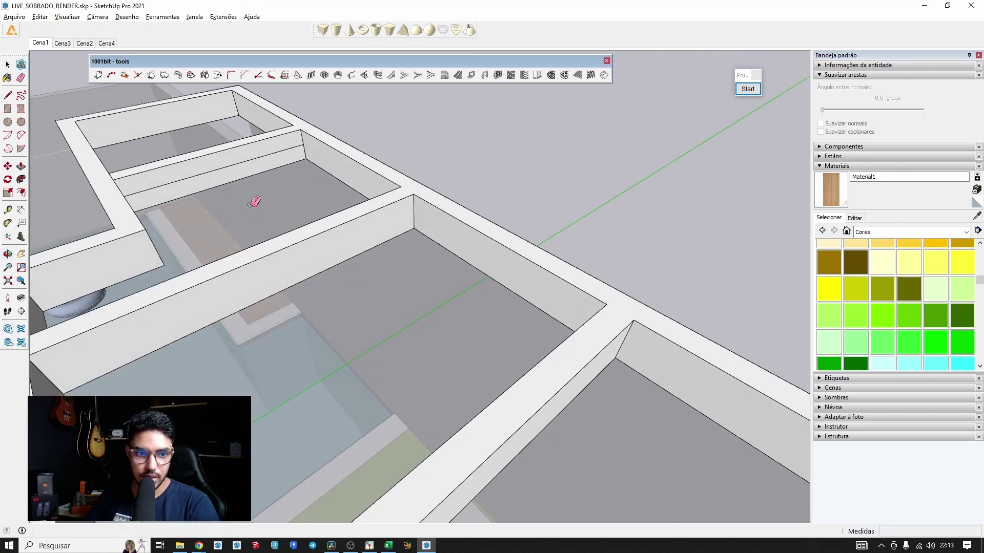
left_click(237, 164)
middle_click_drag(150, 172, 514, 307)
mouse_move(518, 459)
middle_mouse_down()
mouse_move(528, 419)
mouse_move(481, 158)
mouse_move(512, 215)
mouse_move(556, 254)
mouse_move(564, 303)
mouse_move(553, 307)
mouse_move(567, 341)
middle_mouse_up()
key("space")
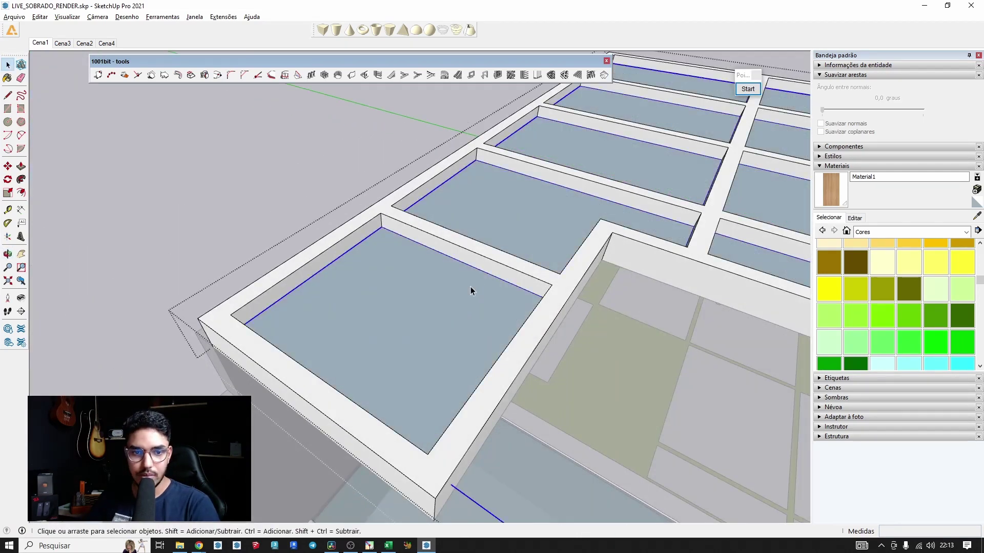
left_click(471, 291)
middle_click_drag(470, 291, 543, 346)
scroll(352, 204, "up", 5)
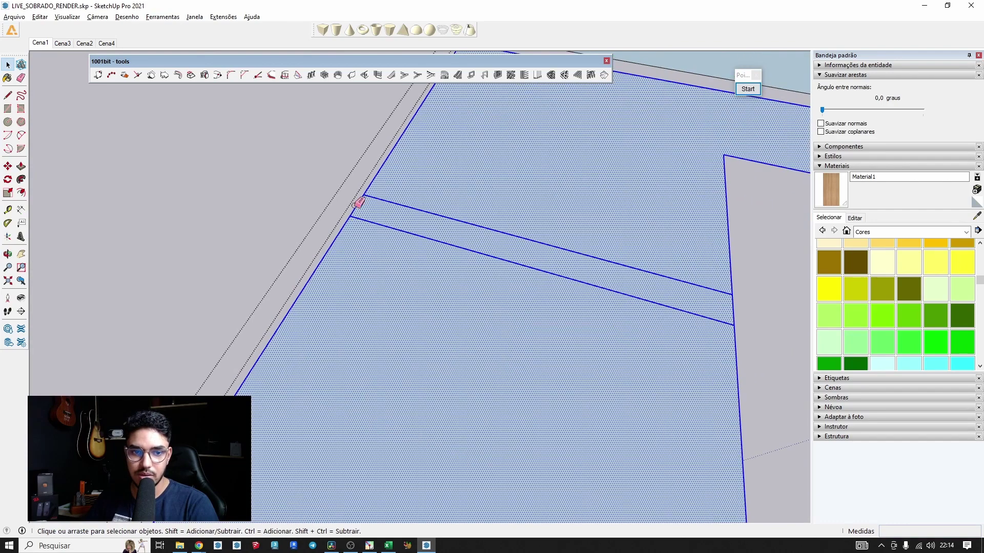
key("e")
scroll(710, 299, "down", 5)
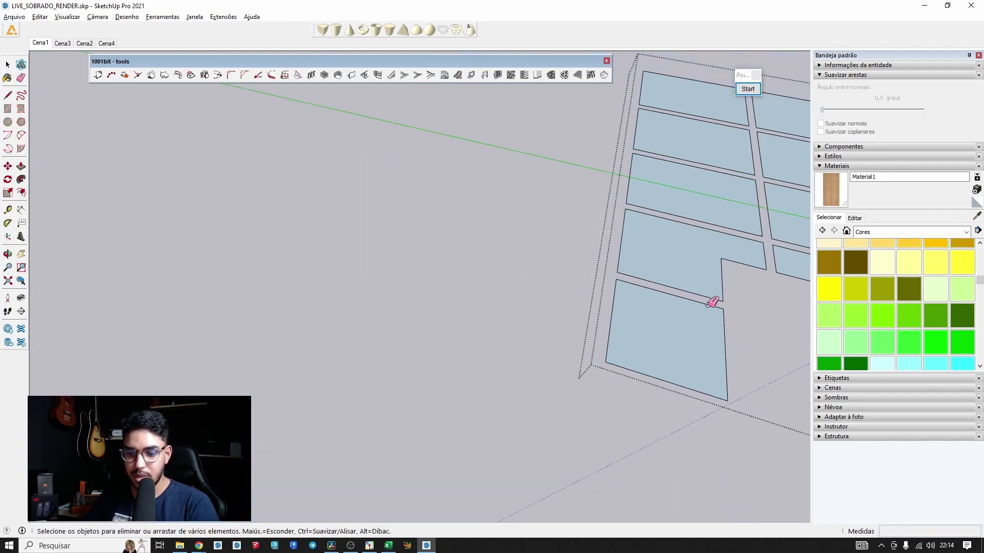
key("space")
Step: Turn all panels in the panel group into components with their origins arranged at the same corner, using s4u-Components
middle_click_drag(696, 304, 528, 337, "shift")
left_click(483, 256)
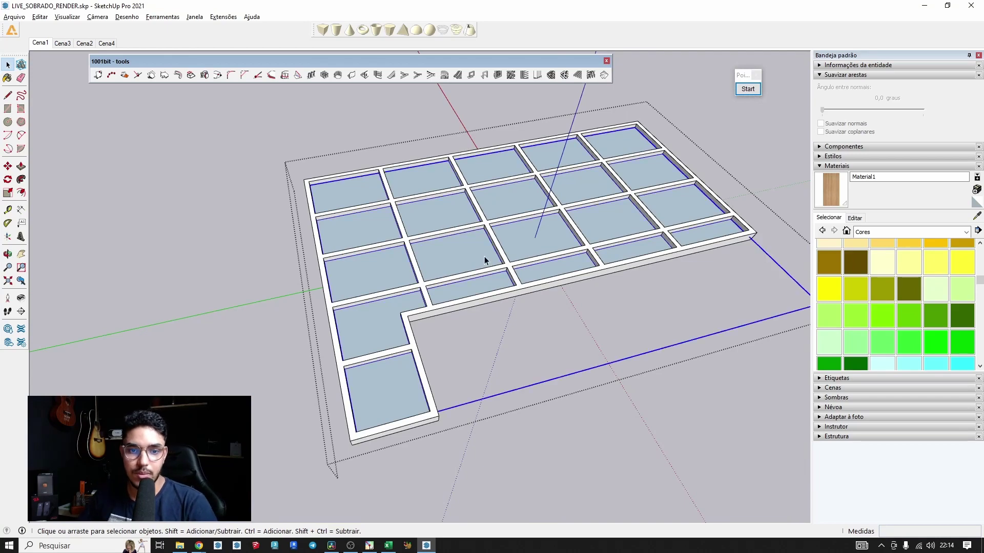
triple_click(484, 256)
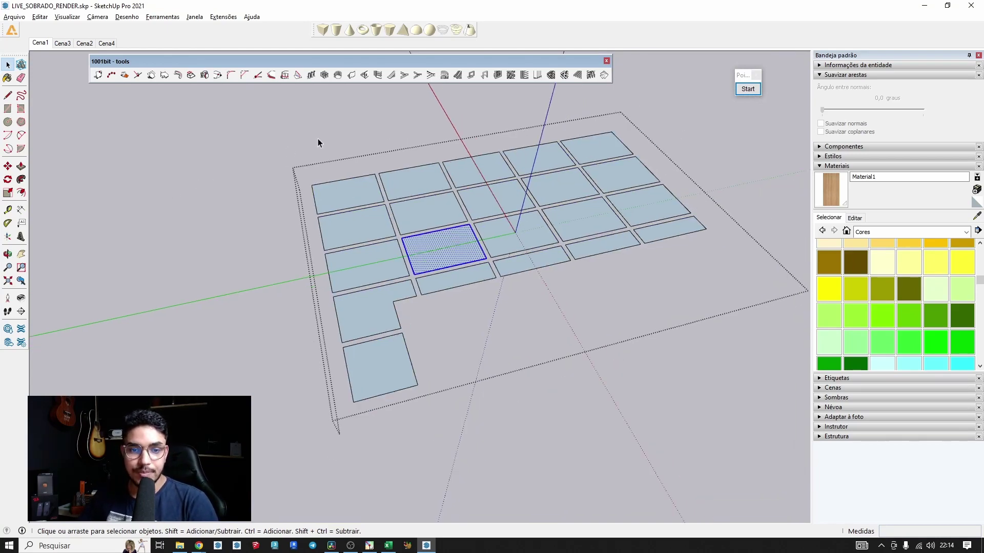
left_click_drag(252, 105, 780, 482)
middle_click_drag(779, 482, 548, 244)
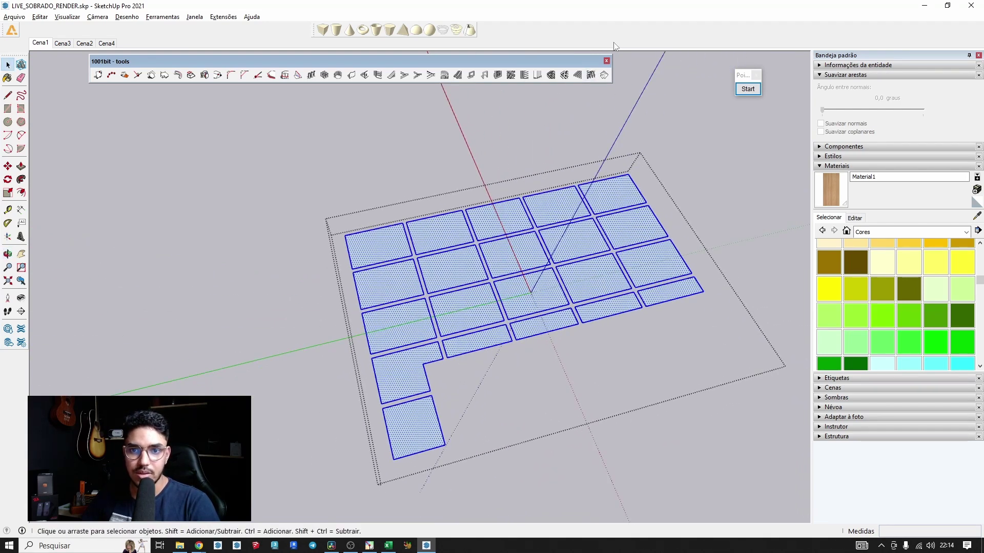
right_click(629, 35)
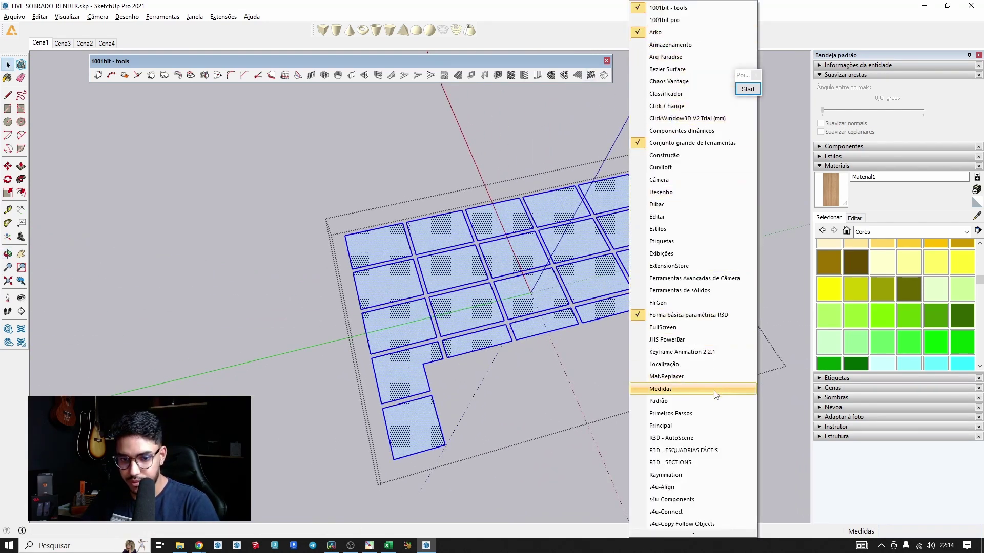
scroll(681, 446, "down", 3)
left_click(671, 384)
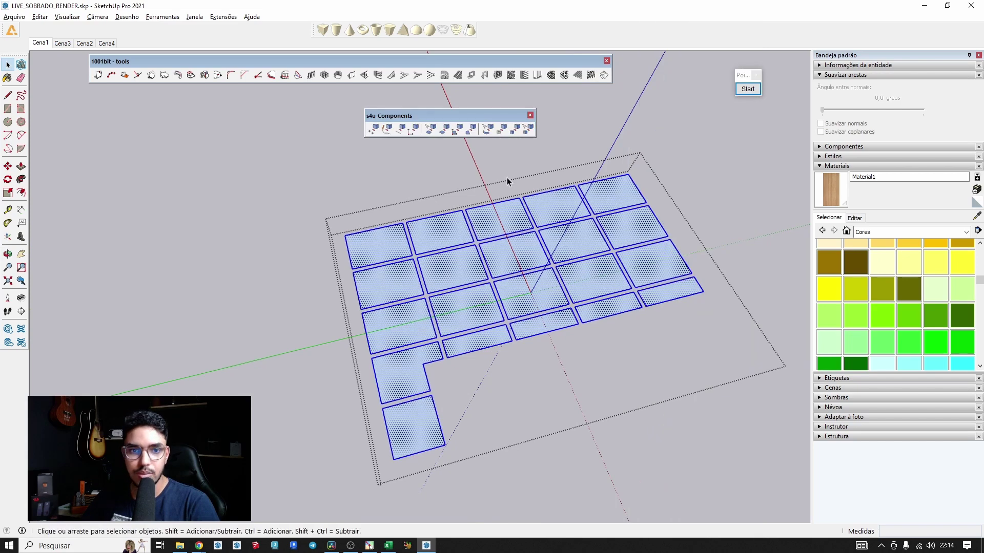
middle_click_drag(576, 223, 456, 142)
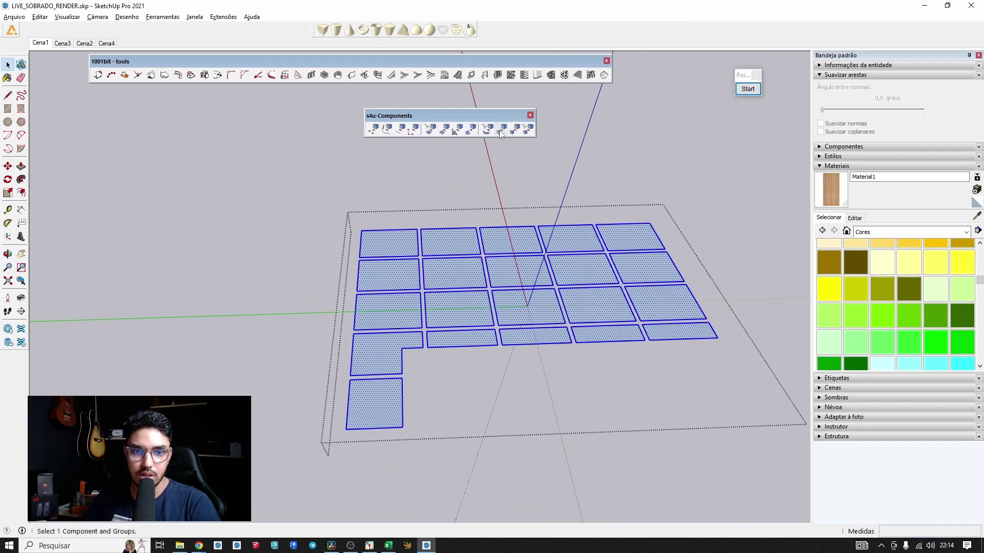
left_click(444, 132)
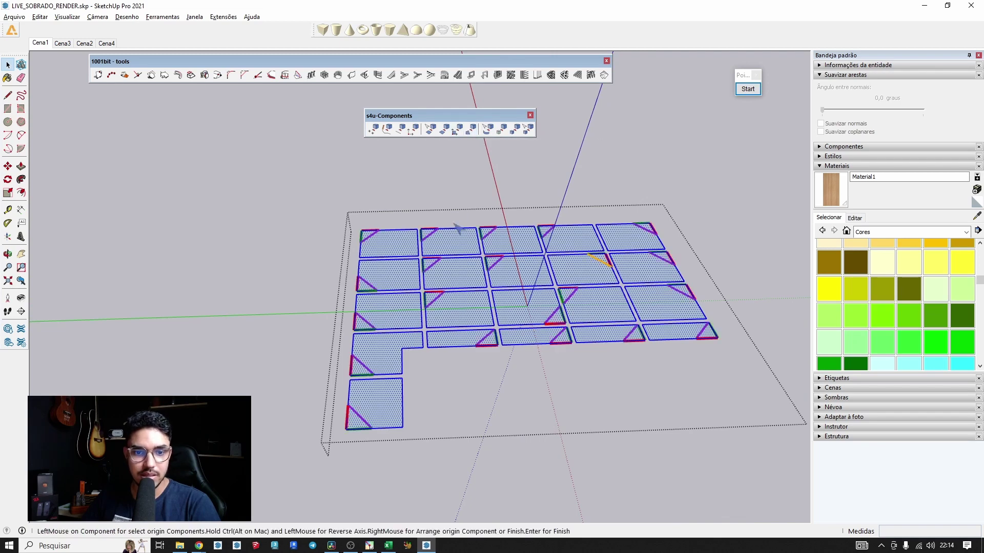
right_click(454, 279)
left_click(469, 286)
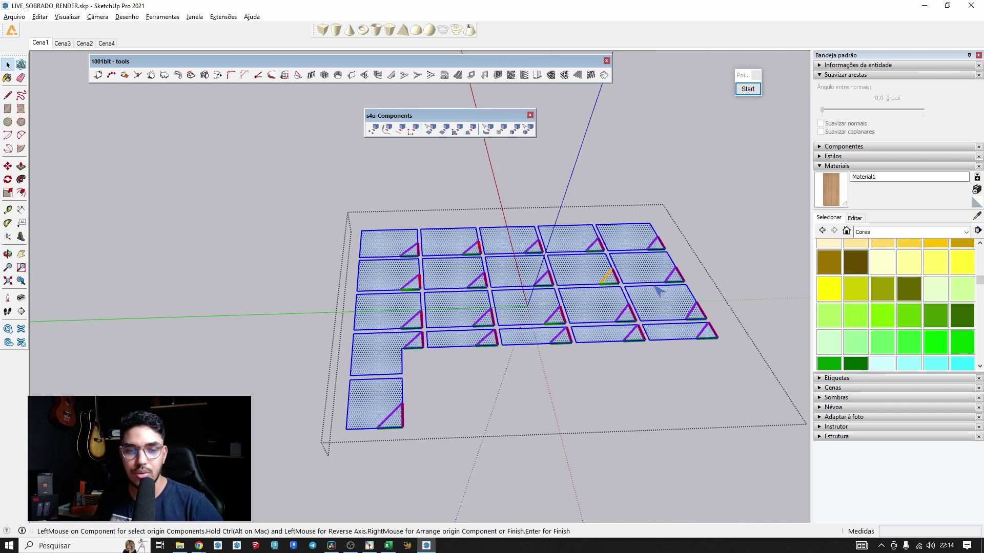
left_click(553, 302)
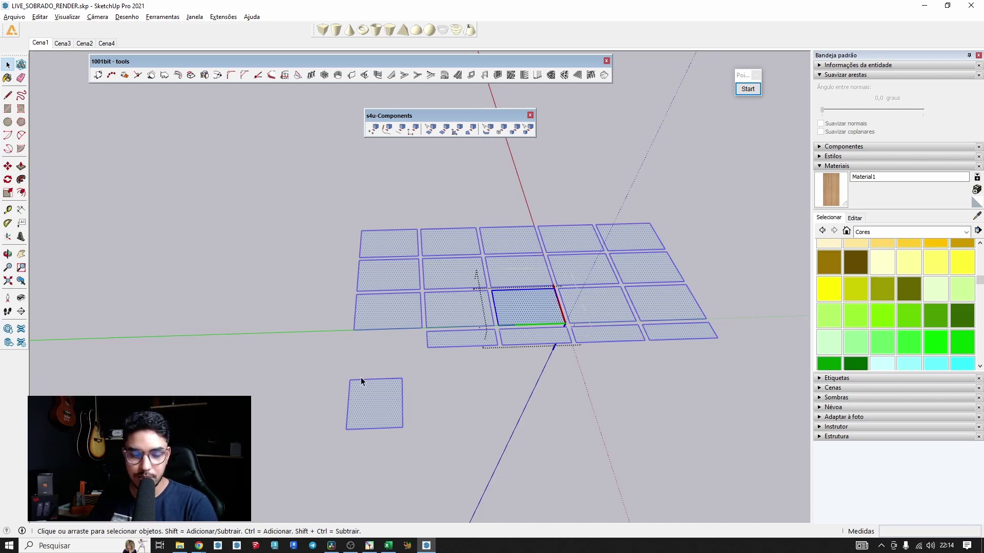
Step: Try drawing rectangles on one panel inside its component to test the shared geometry, undo them and close the component
scroll(537, 305, "up", 7)
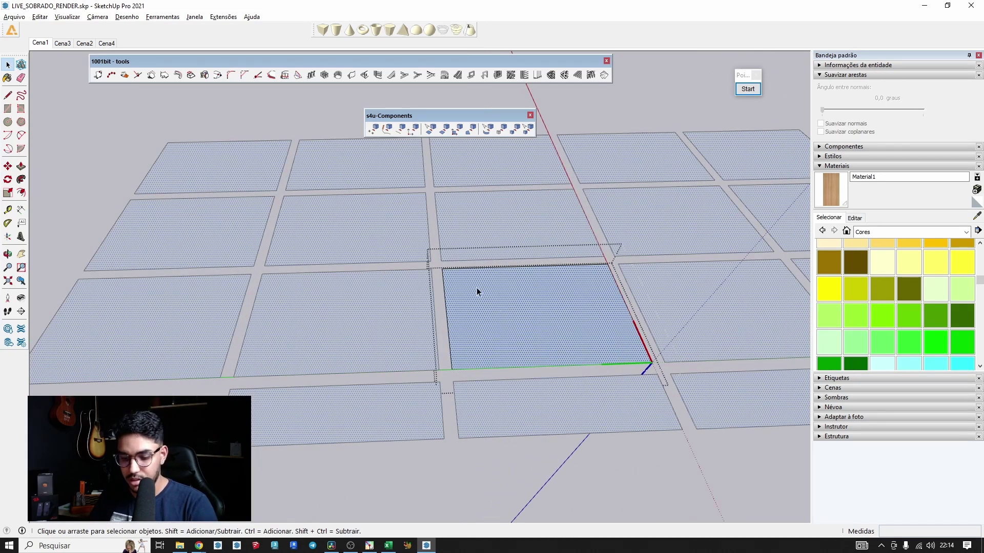
key("r")
left_click(472, 277)
left_click(594, 336)
scroll(585, 322, "down", 3)
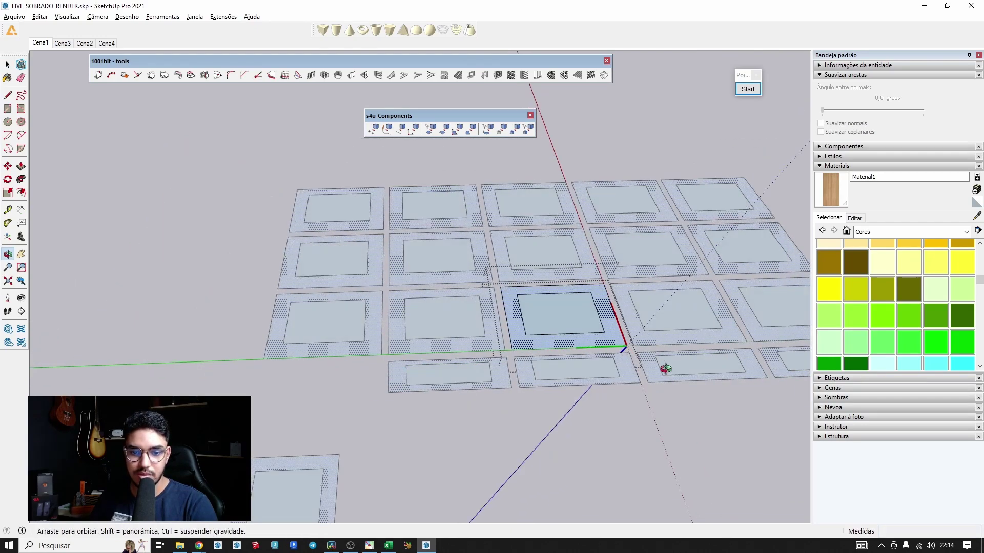
scroll(659, 379, "up", 3)
key("ctrl+z")
left_click(510, 278)
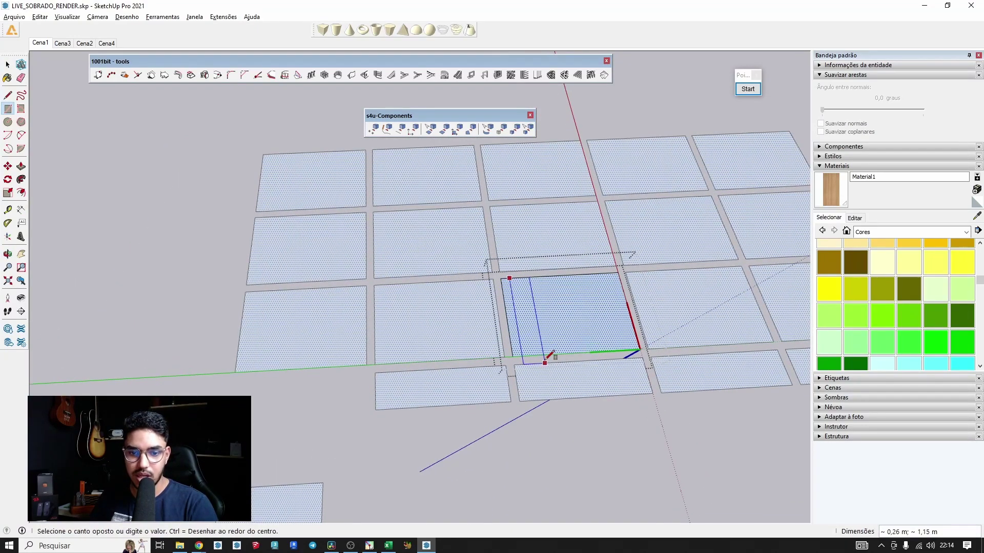
left_click(638, 350)
key("ctrl+z")
scroll(635, 328, "down", 3)
key("space")
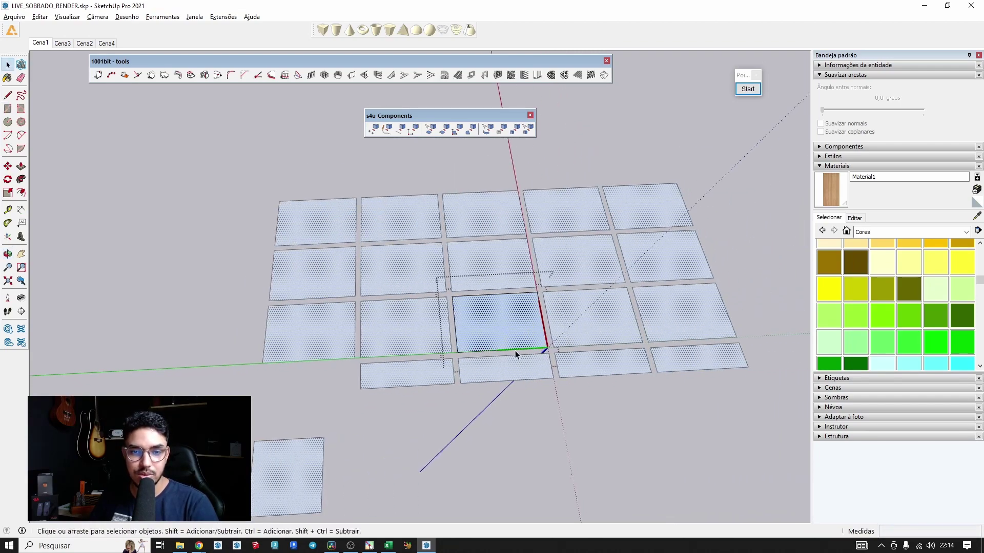
scroll(515, 352, "down", 1)
key("Escape")
Step: Select every other panel in a checkerboard pattern and compare the layout with the pergola reference photo in the browser
left_click(508, 337)
scroll(502, 333, "down", 3)
middle_click_drag(502, 334, 498, 297)
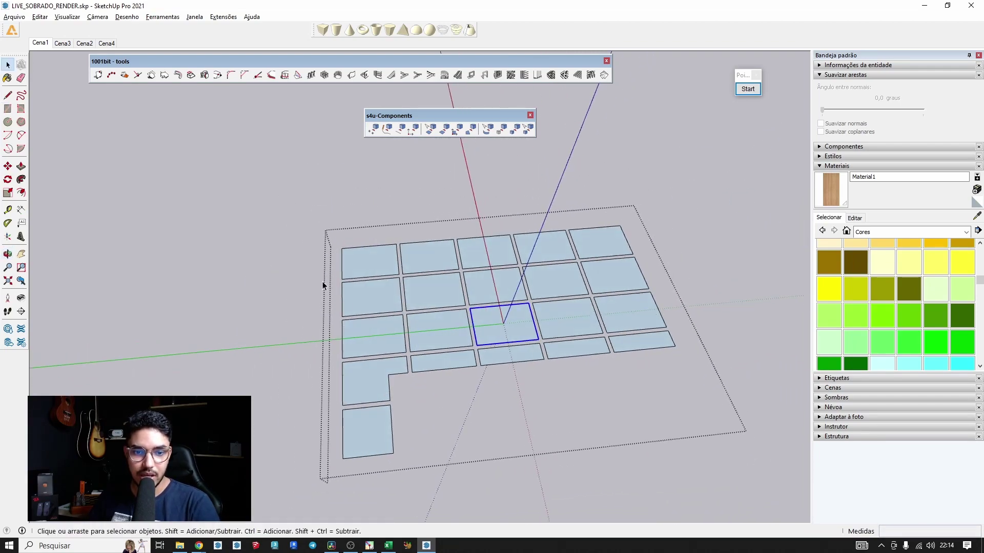
left_click(361, 263)
left_click(417, 284, "ctrl")
left_click(465, 262, "ctrl")
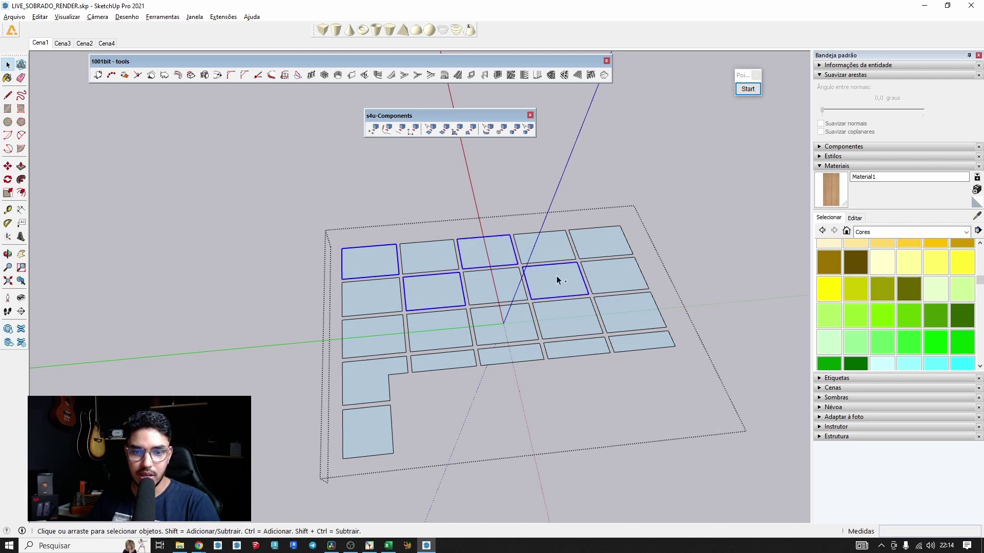
left_click(587, 350, "ctrl")
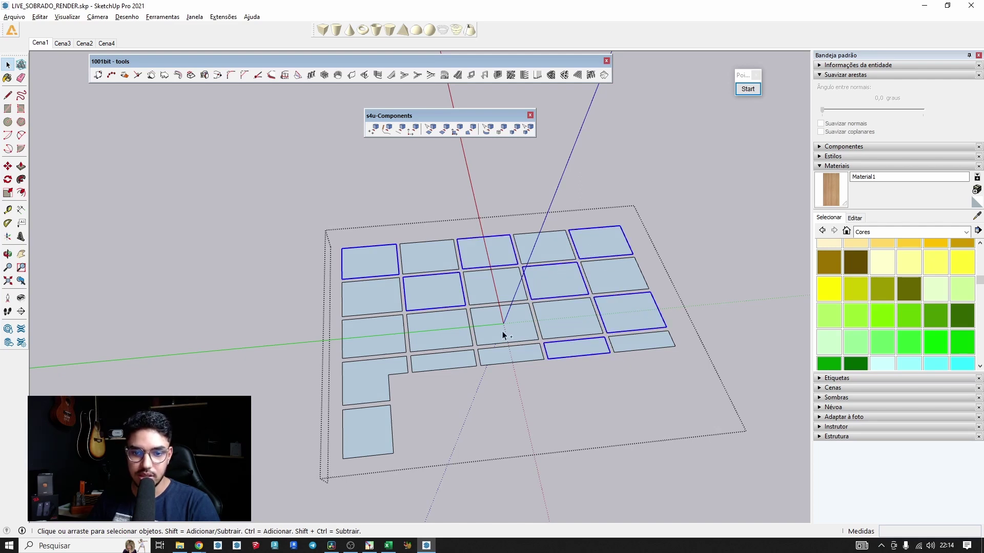
left_click(502, 331, "ctrl")
left_click(440, 361, "ctrl")
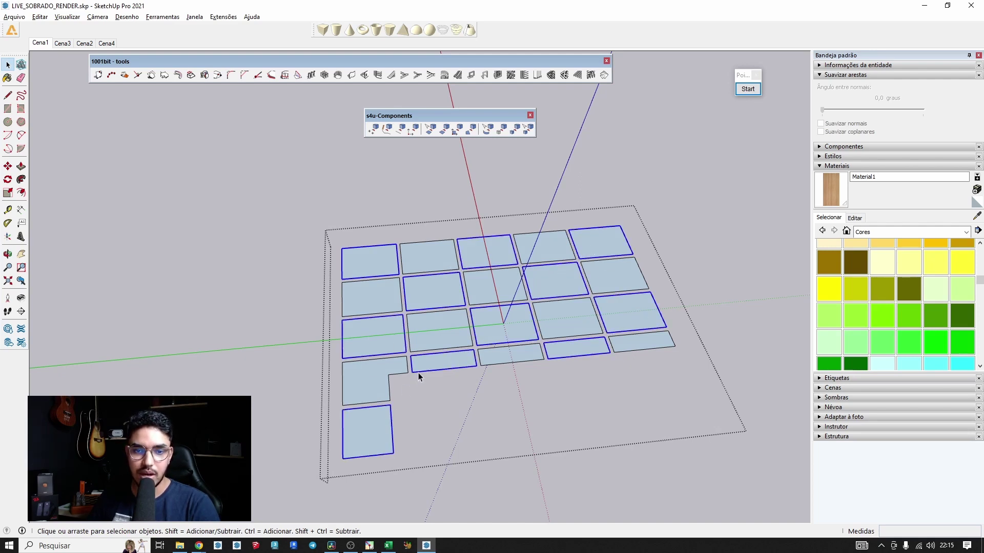
key("alt+Tab")
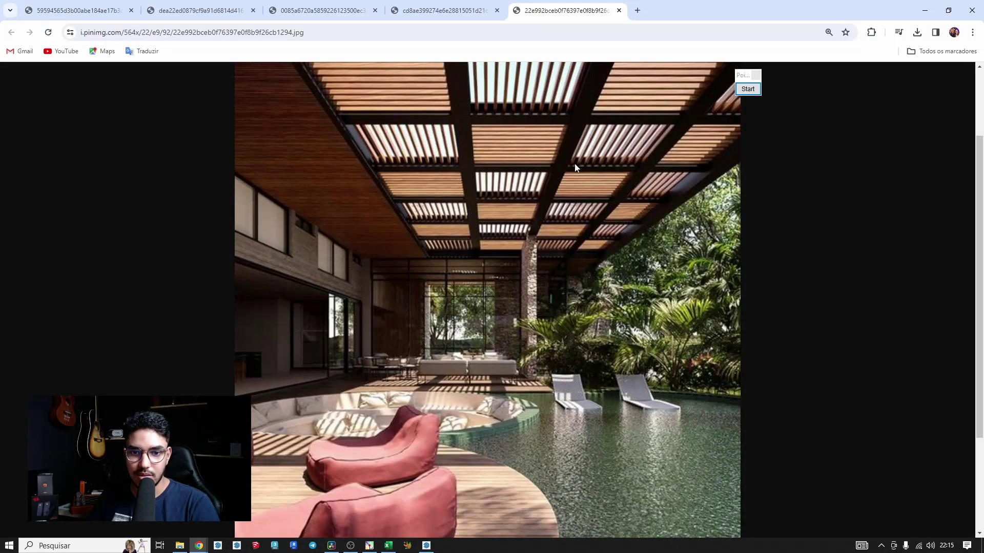
key("alt+Tab")
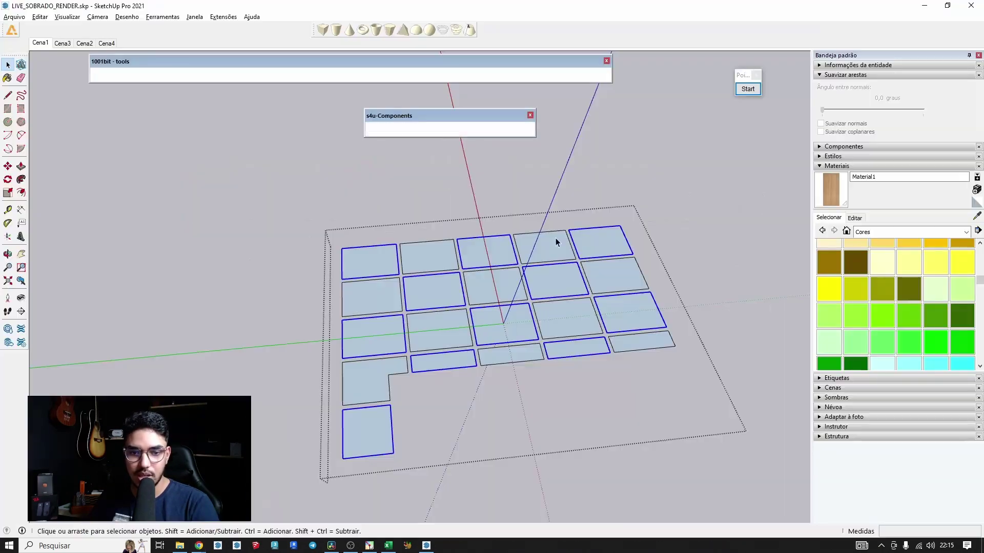
Step: Make the selected checkerboard panels unique and check the split by selecting neighbouring unaffected panels
scroll(426, 284, "up", 2)
right_click(426, 284)
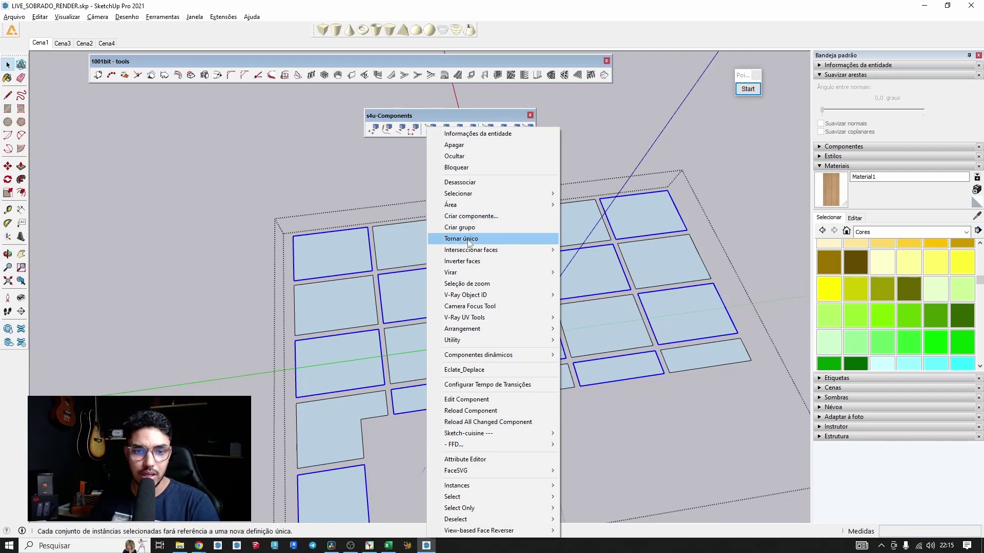
left_click(469, 240)
scroll(467, 239, "down", 5)
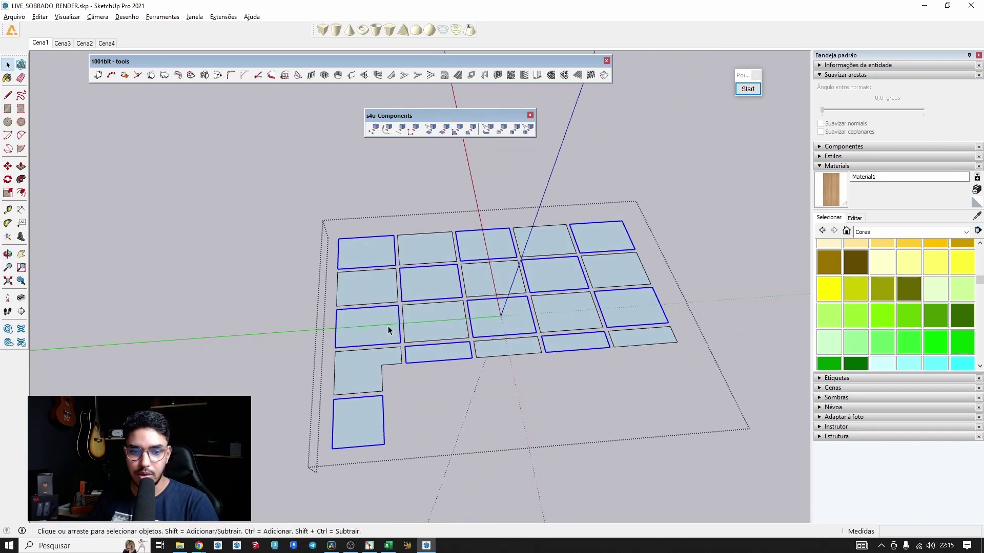
left_click(376, 365)
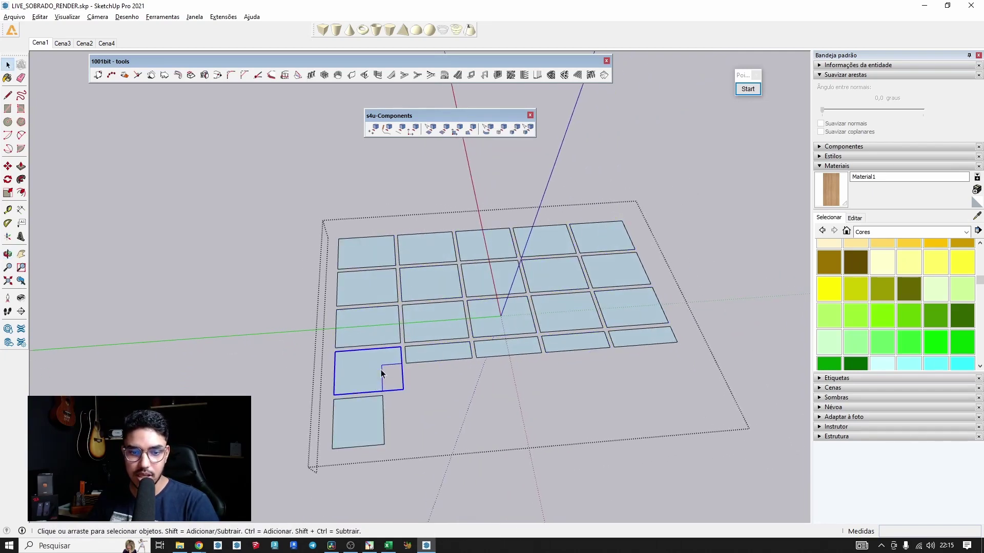
left_click(436, 315)
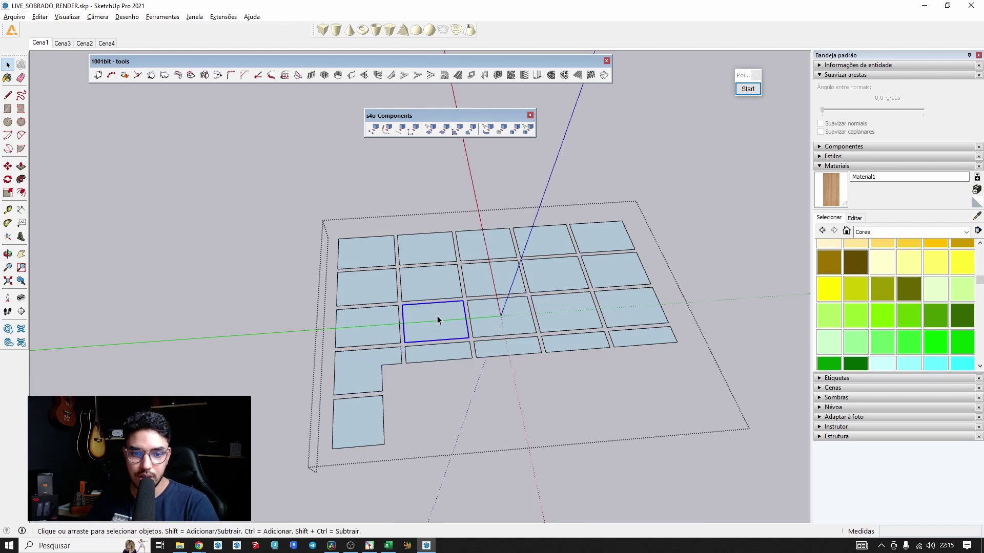
Step: On the short arm's end panel, create horizontal louvres with depth .15, thickness .05, spacing .10, angle 0 and location back
double_click(365, 426)
double_click(364, 426)
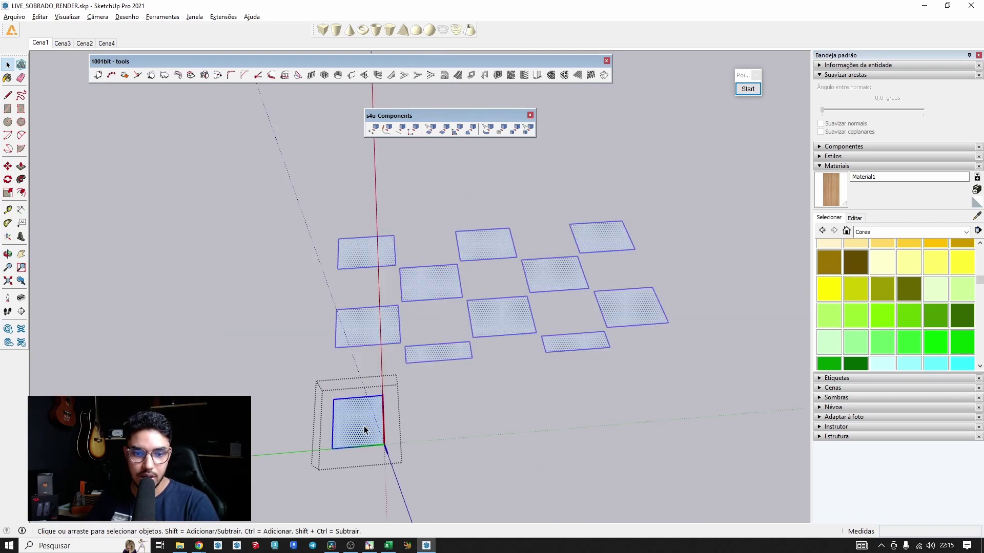
middle_click_drag(364, 426, 381, 403)
scroll(365, 423, "up", 3)
scroll(365, 423, "up", 1)
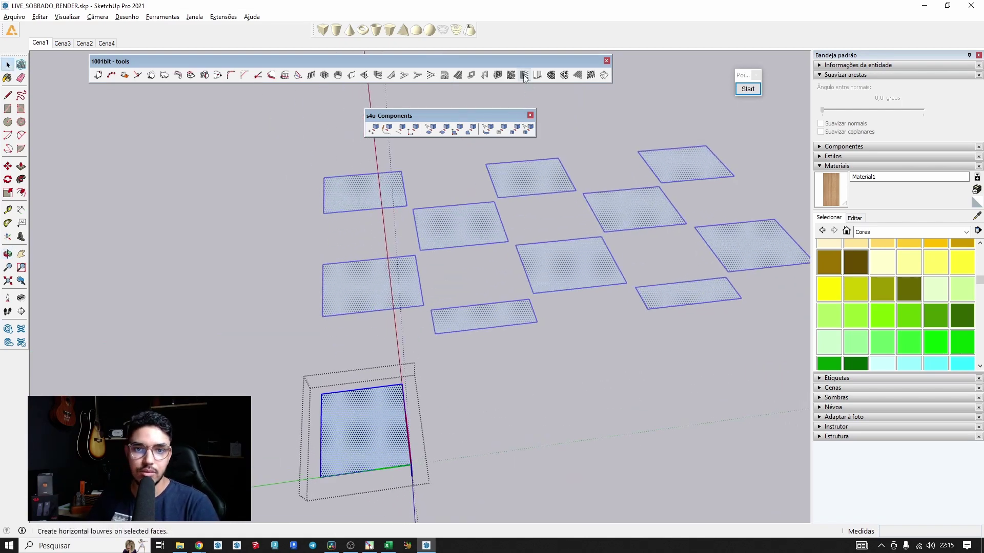
left_click(524, 76)
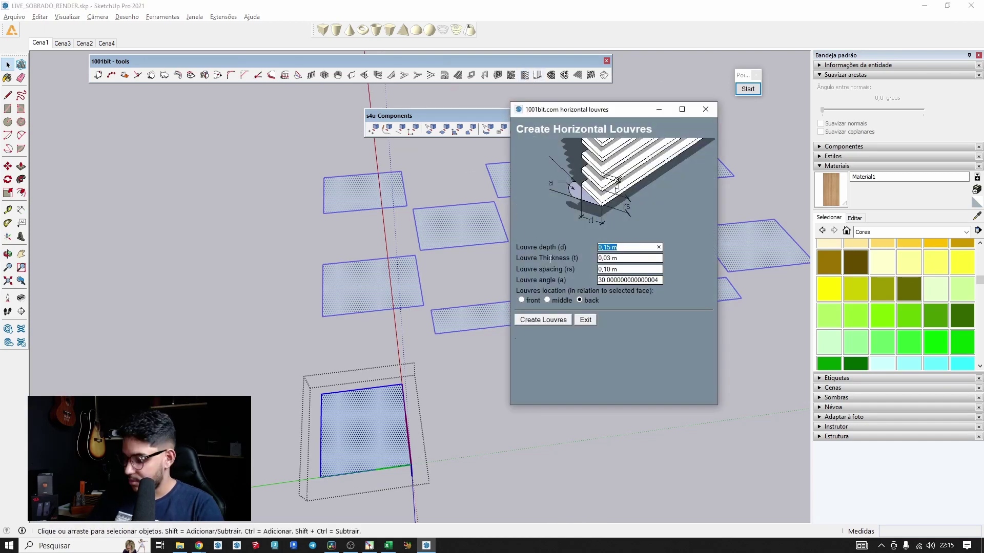
key("BackSpace")
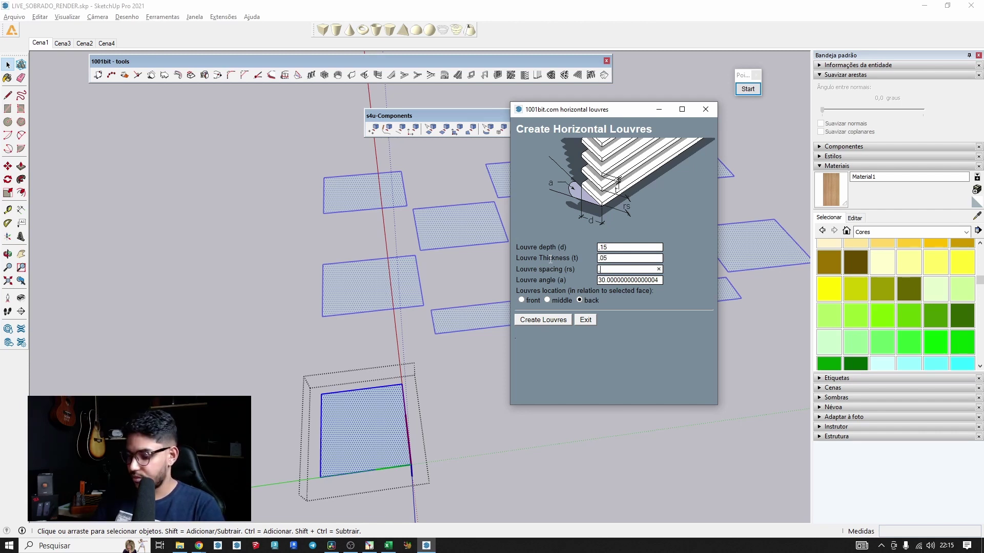
key("Tab")
type("0")
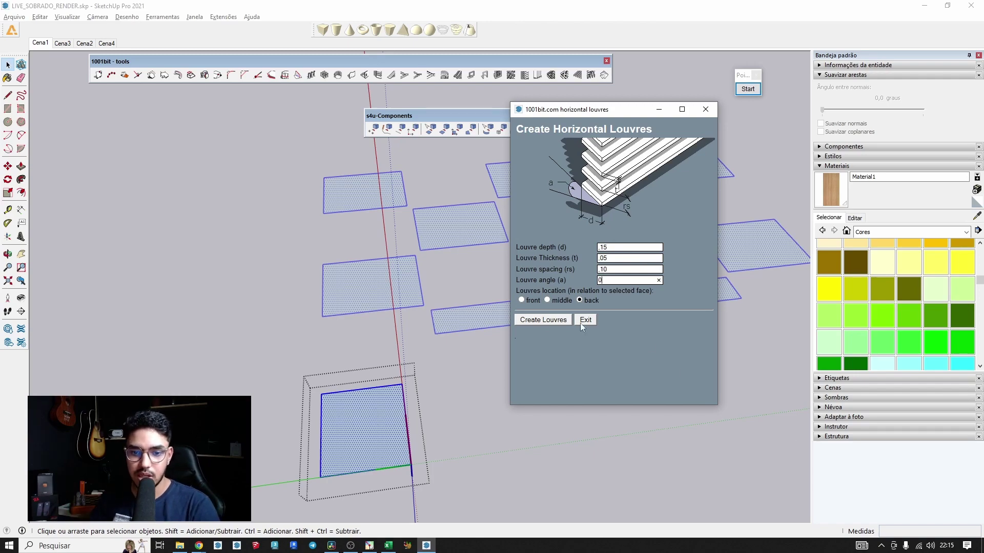
left_click(543, 320)
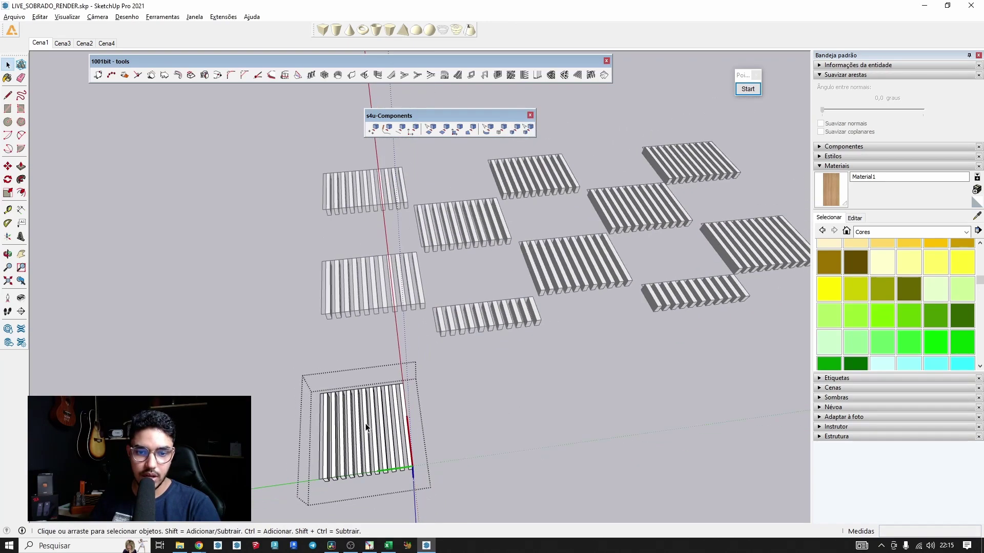
Step: Paint all the louvres inside the open panel component with the wood texture Material1
middle_click_drag(366, 427, 472, 335)
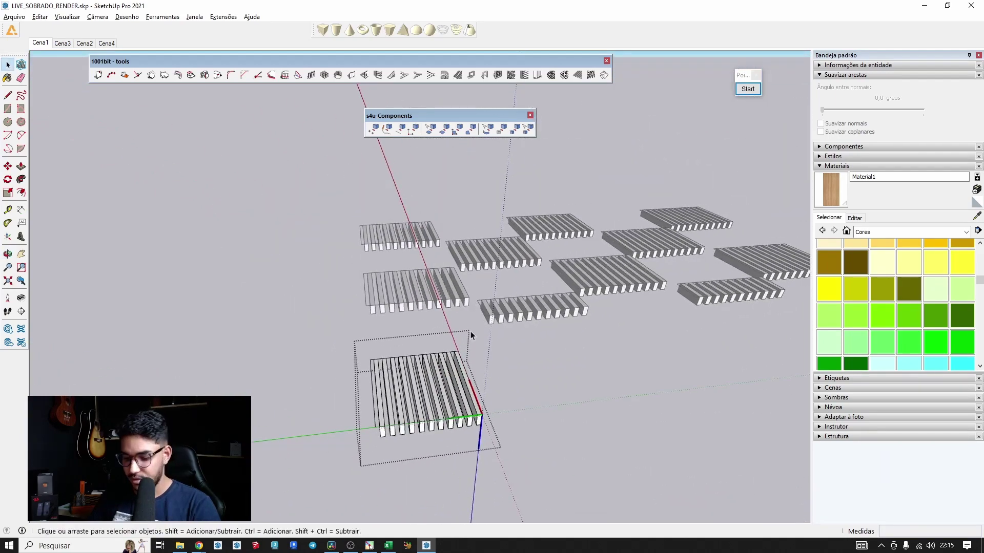
key("b")
left_click(459, 414, "shift")
key("space")
middle_click_drag(494, 243, 485, 280)
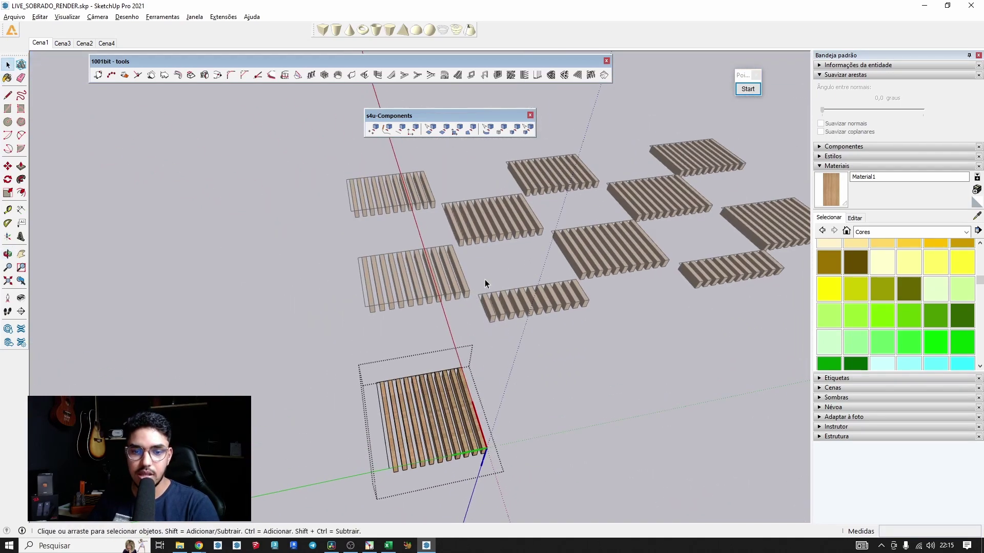
Step: Inside one of the remaining linked checkerboard panels, create vertical louvres with depth 0.15 m, thickness .05, spacing 0.10 m, angle 0 and location back
left_click(485, 279)
left_click(455, 321)
double_click(501, 270)
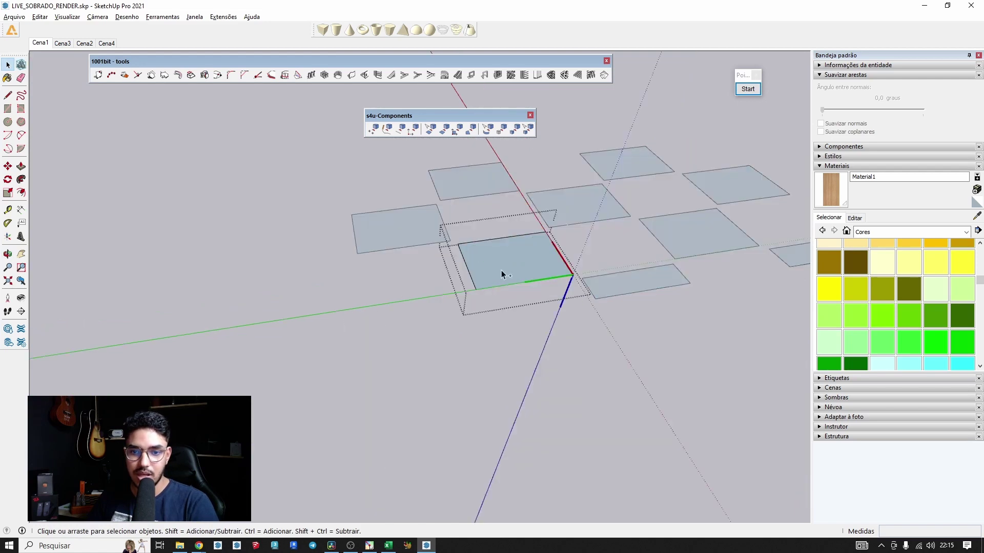
key("ctrl+a")
middle_click_drag(503, 268, 408, 299, "shift")
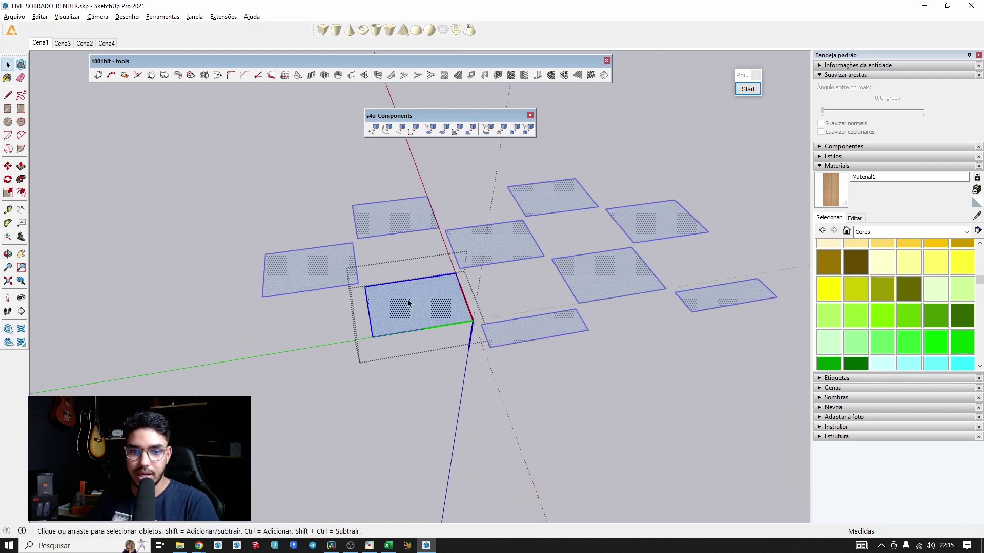
left_click(535, 76)
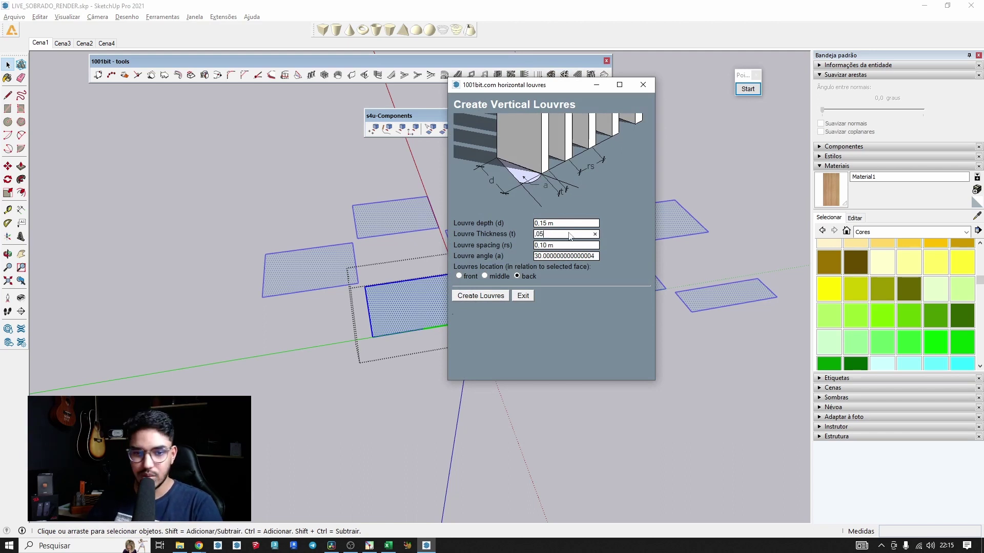
key("Tab")
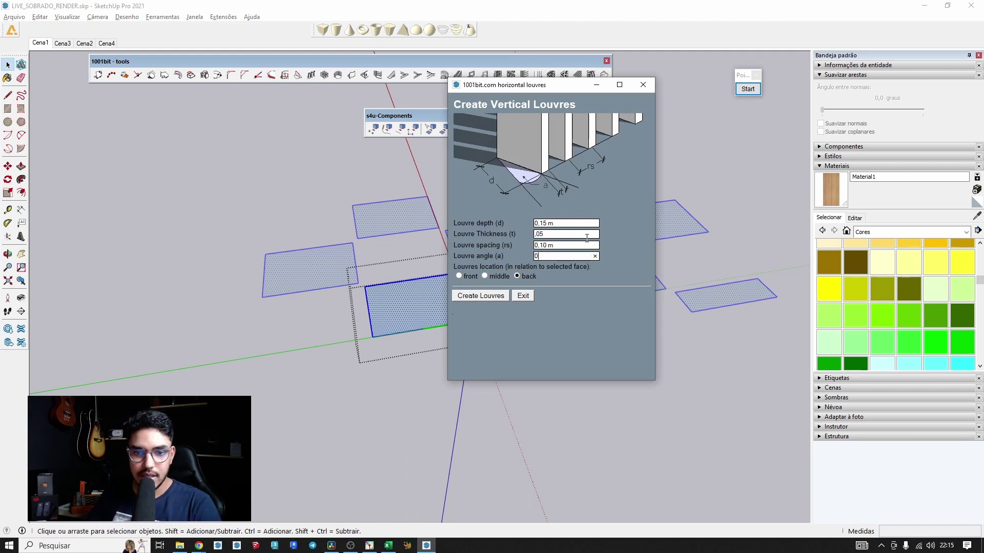
left_click(485, 296)
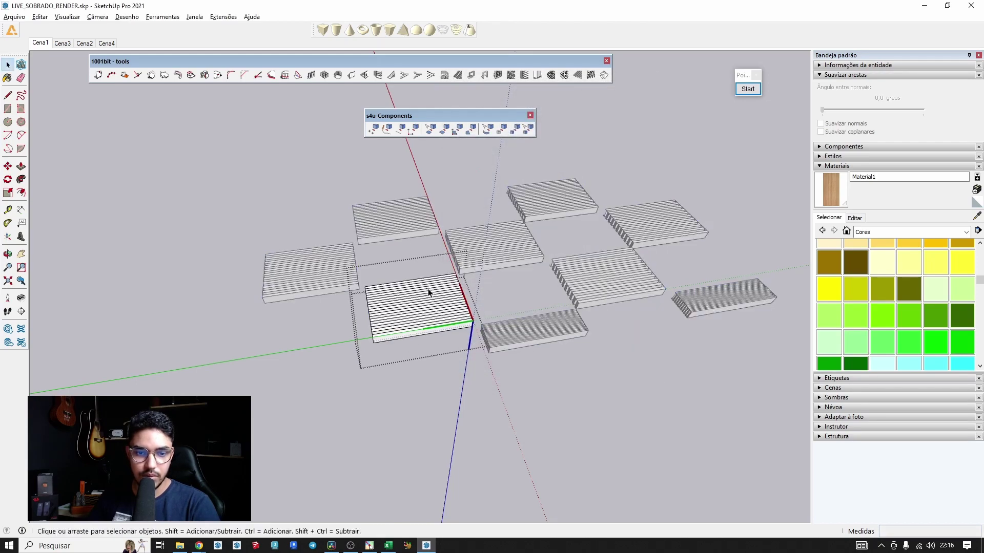
Step: Paint the new louvres with the wood texture Material1 and leave the panel component
middle_click_drag(417, 389, 402, 474)
mouse_move(507, 316)
middle_mouse_down()
mouse_move(565, 213)
mouse_move(589, 203)
middle_mouse_up()
key("b")
scroll(420, 336, "up", 3)
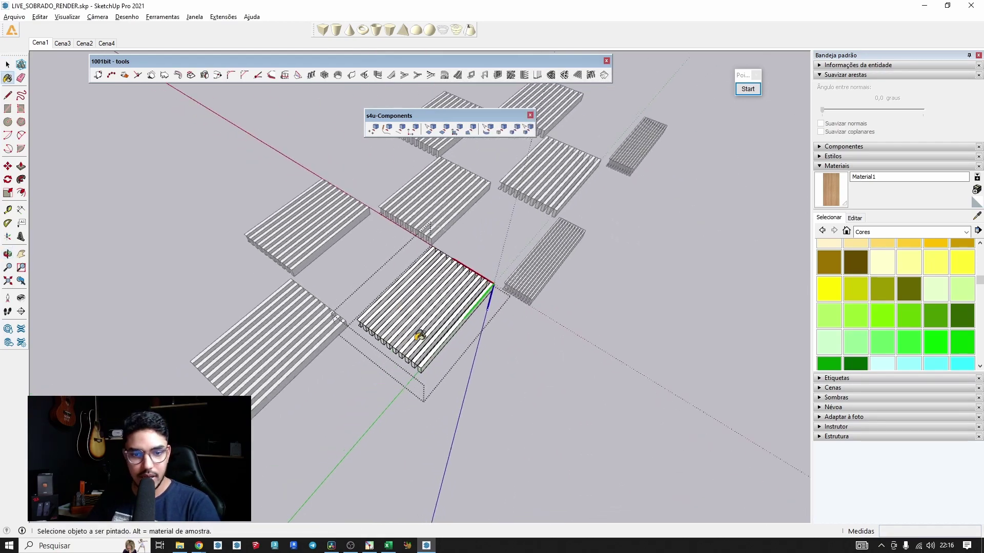
left_click(420, 336)
scroll(211, 345, "down", 10)
key("space")
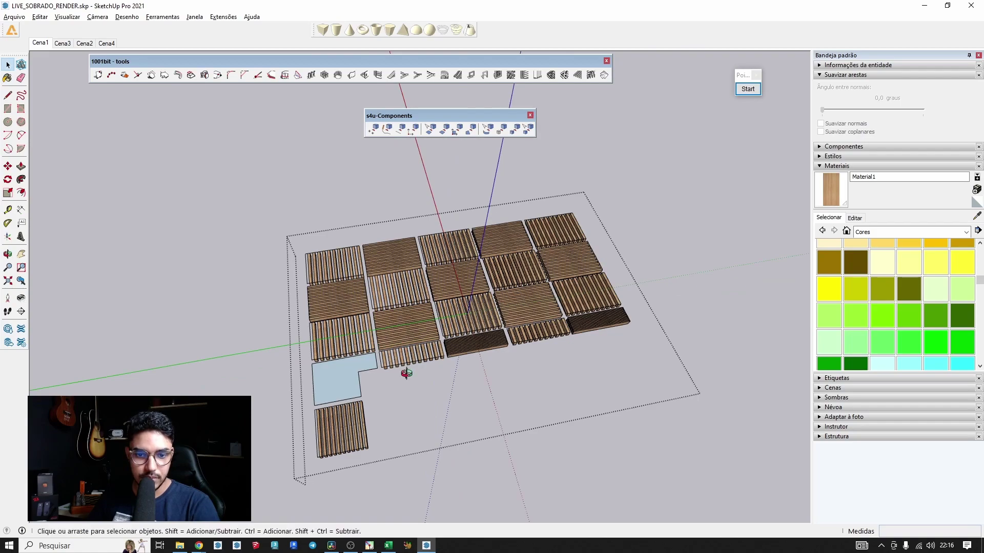
Step: Examine how tightly the louvres are spaced in the narrow panels along the pergola's edge
middle_click_drag(407, 374, 437, 361)
scroll(502, 295, "up", 6)
left_click(523, 300)
scroll(514, 321, "up", 3)
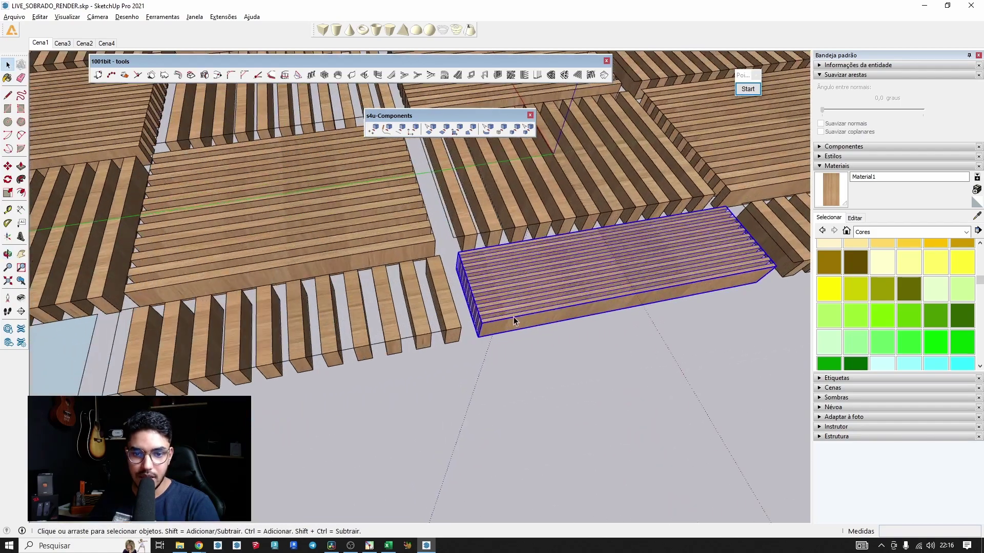
middle_click_drag(515, 322, 663, 290)
scroll(662, 290, "up", 2)
scroll(490, 245, "down", 4)
middle_click_drag(494, 244, 365, 379)
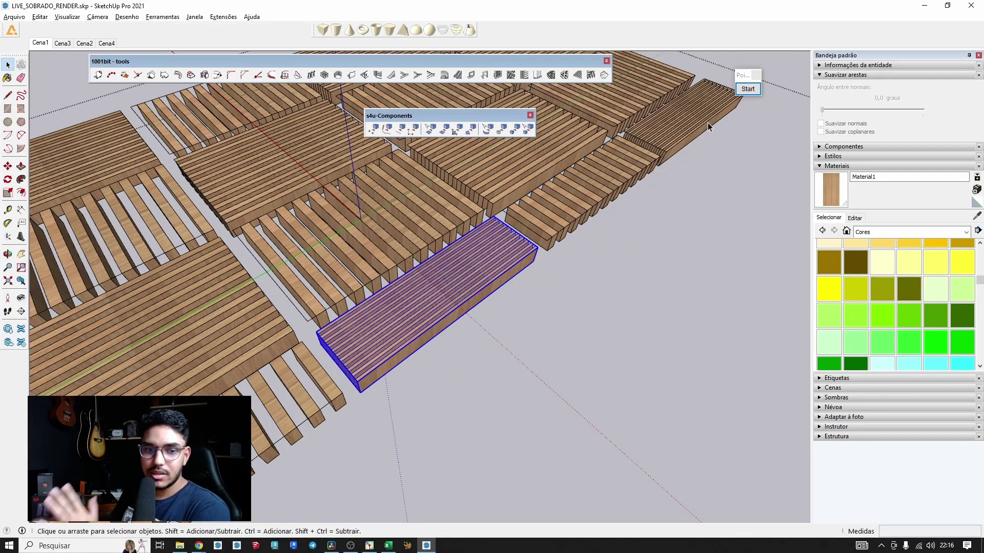
middle_click_drag(389, 225, 260, 232)
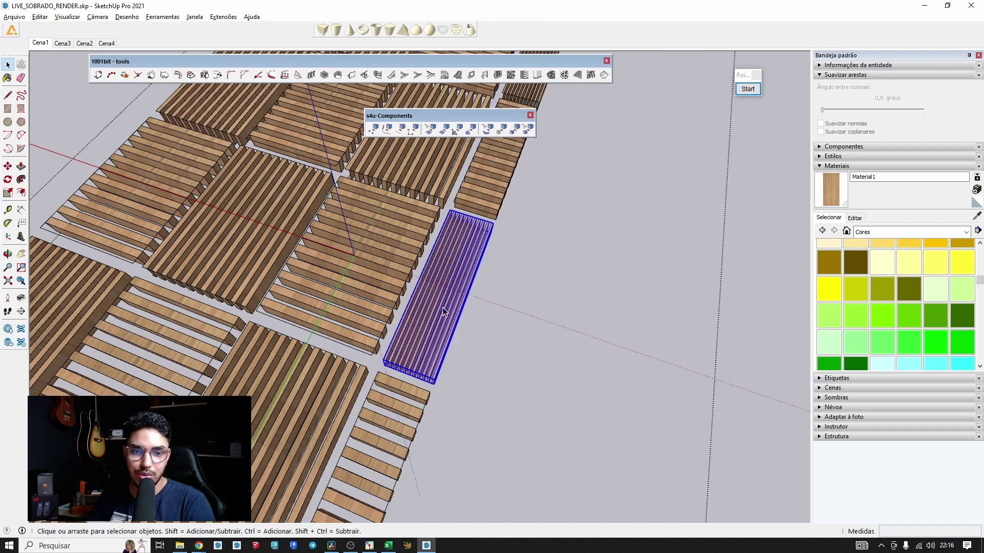
Step: Select the two narrow edge panels with the tightly packed louvres and make them unique
scroll(443, 307, "down", 3)
middle_click_drag(462, 297, 614, 309)
scroll(469, 305, "down", 3)
scroll(687, 324, "up", 1)
left_click(693, 325, "shift")
right_click(693, 324)
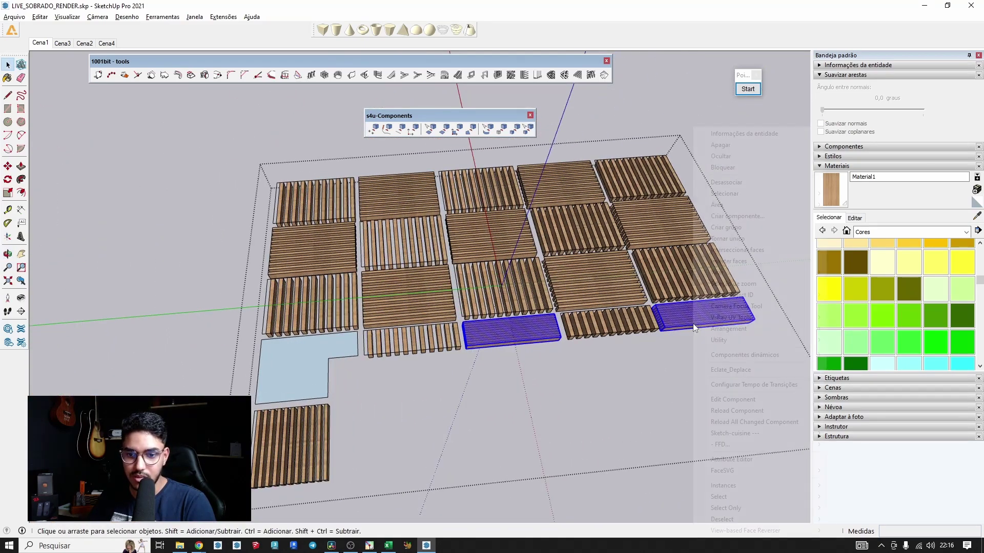
left_click(753, 239)
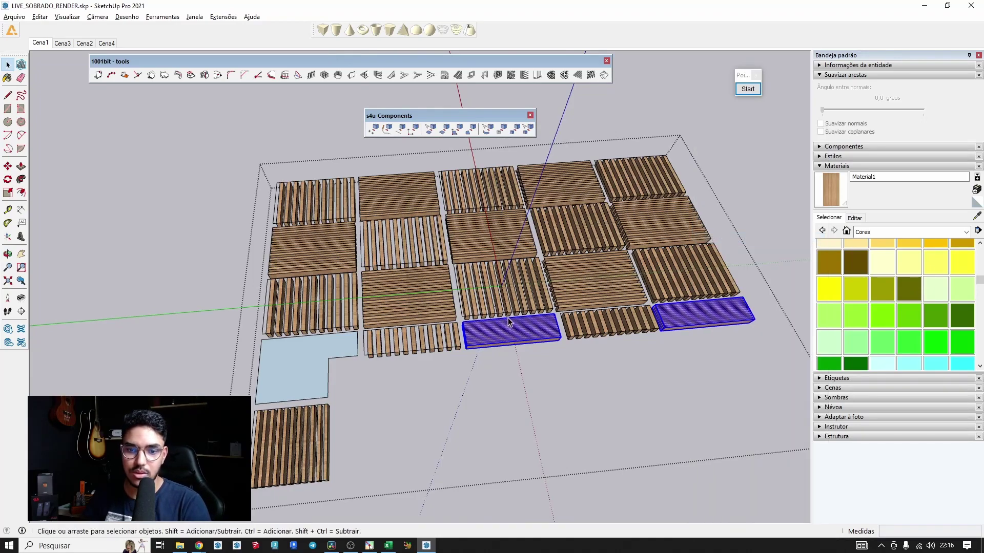
Step: Inside the narrow panel component, delete all the intermediate louvres, keeping only the first and last ones
double_click(510, 322)
key("ctrl+a")
middle_click_drag(505, 334, 476, 364)
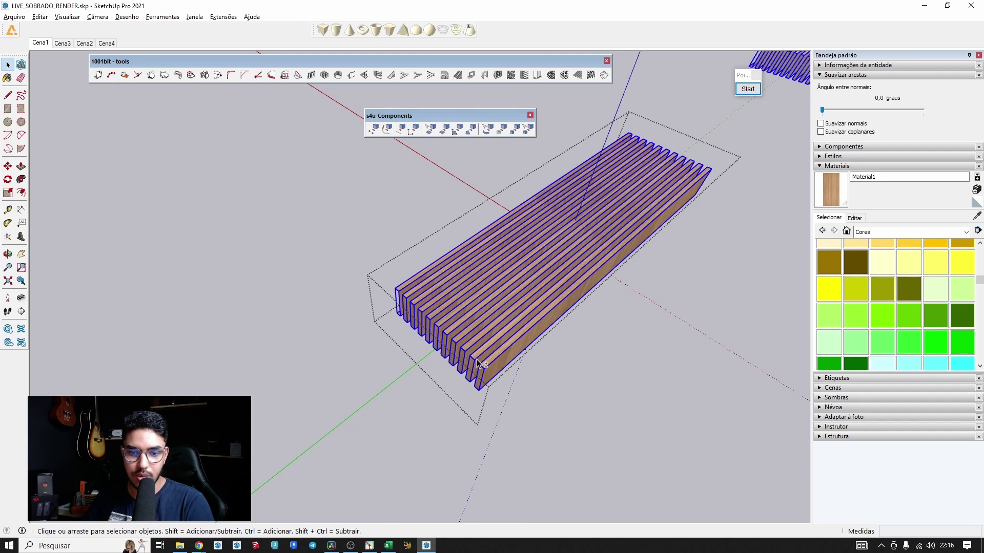
left_click(489, 369, "shift")
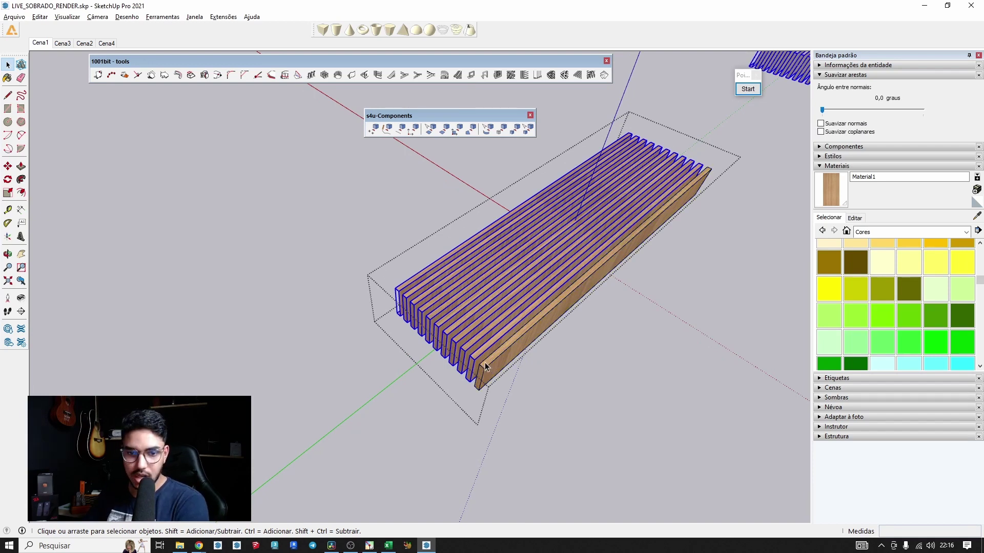
scroll(404, 289, "up", 1)
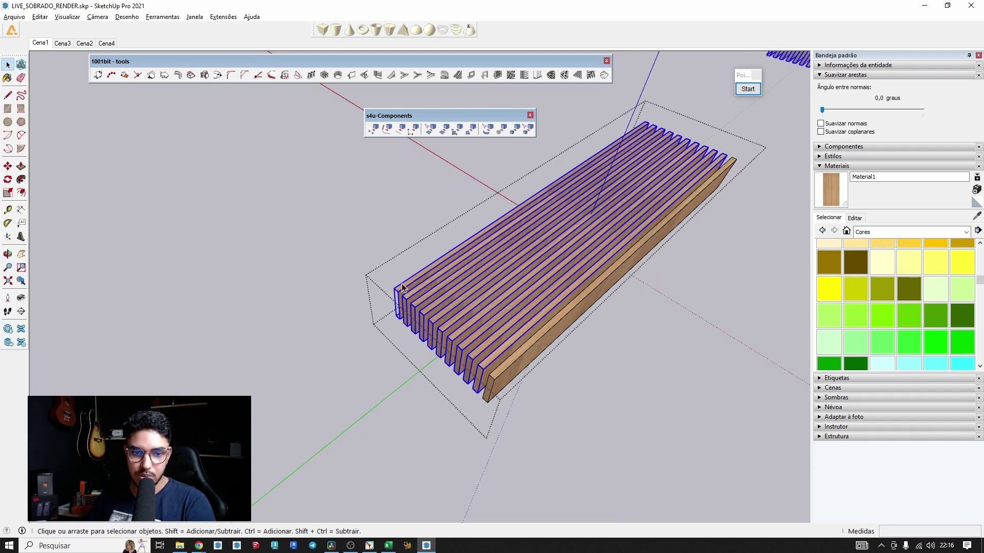
key("Delete")
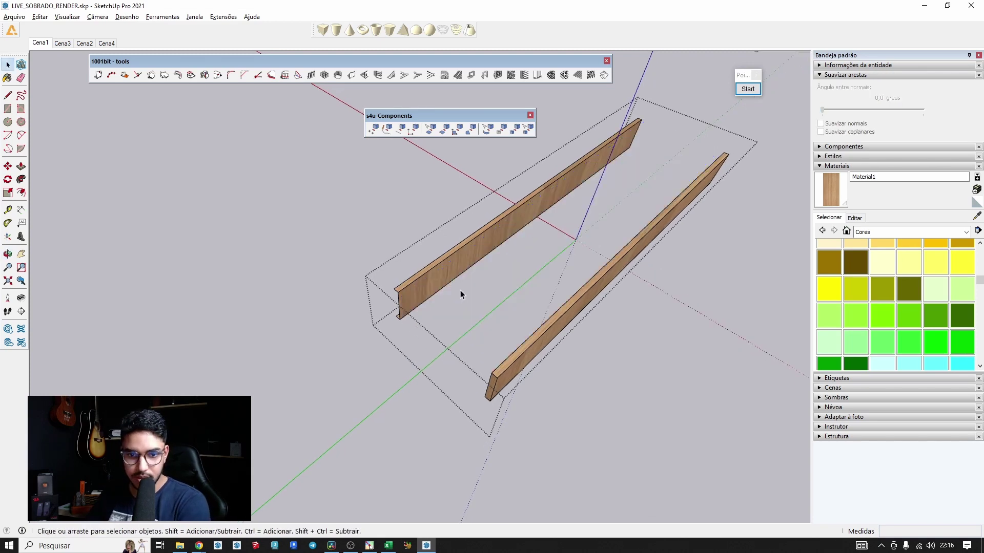
Step: Inside the louvre component, draw the missing 0,15 m edges at both ends to close its open faces
middle_click_drag(460, 290, 570, 282)
double_click(422, 292)
triple_click(419, 292)
key("l")
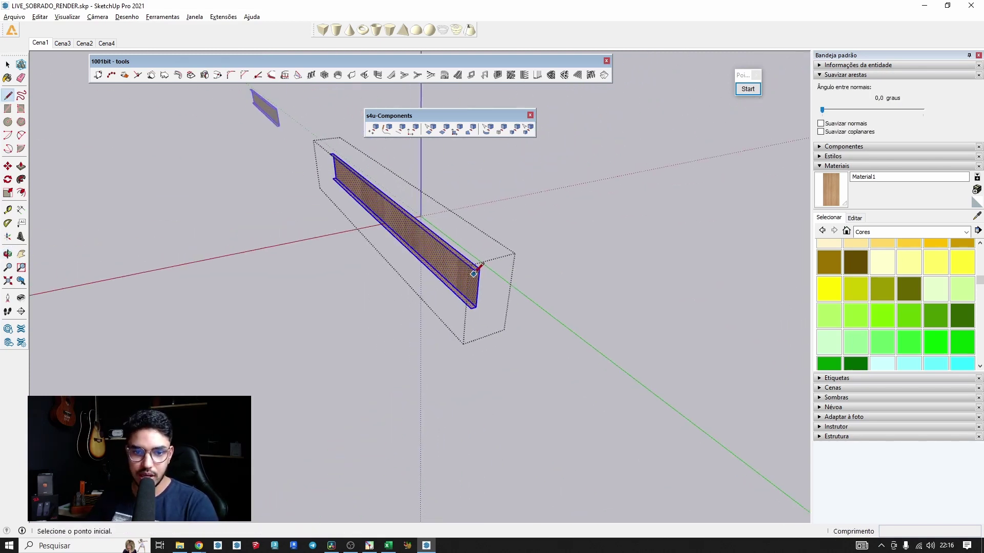
scroll(474, 274, "up", 1)
left_click(479, 268)
left_click(473, 308)
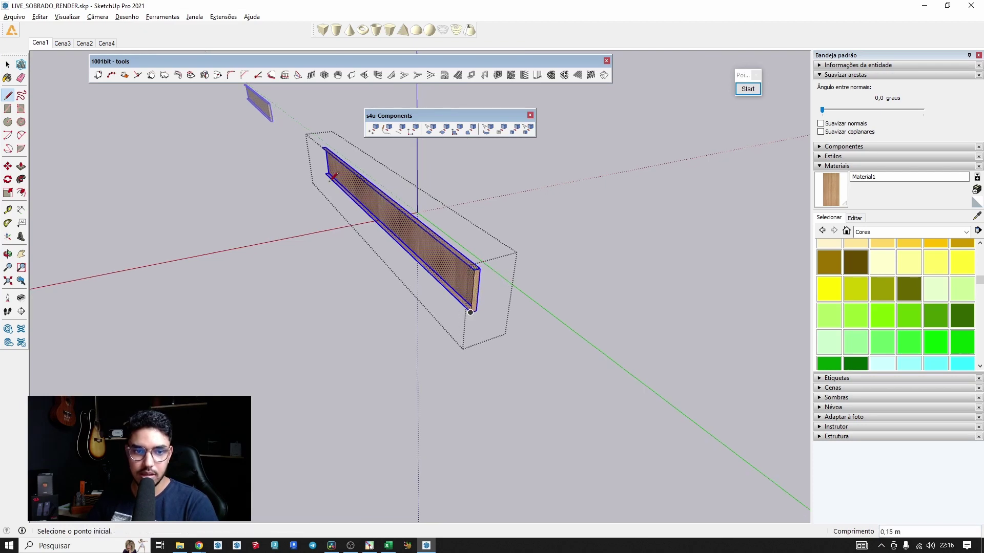
scroll(326, 148, "up", 3)
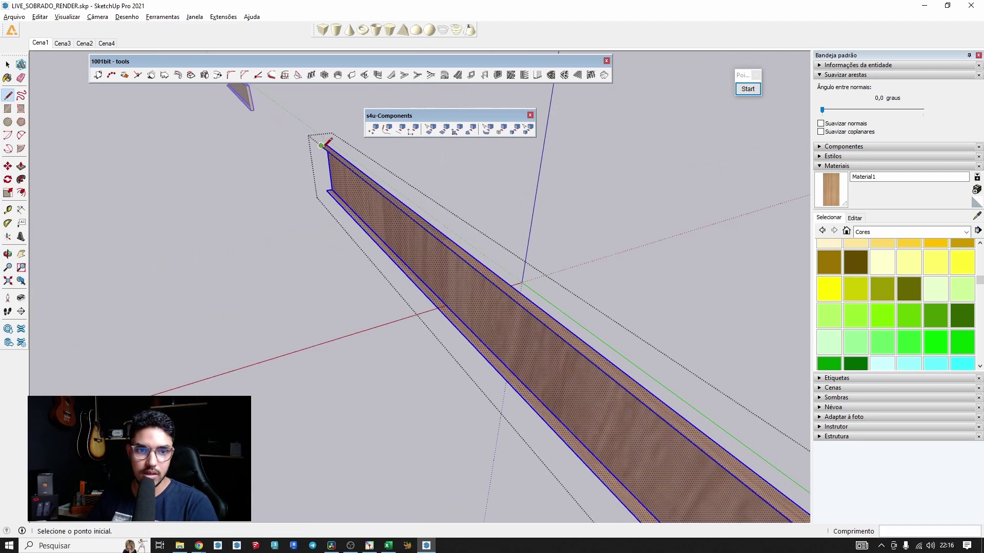
left_click(321, 145)
left_click(326, 191)
scroll(328, 190, "down", 6)
middle_click_drag(403, 238, 218, 284)
key("space")
left_click(536, 212)
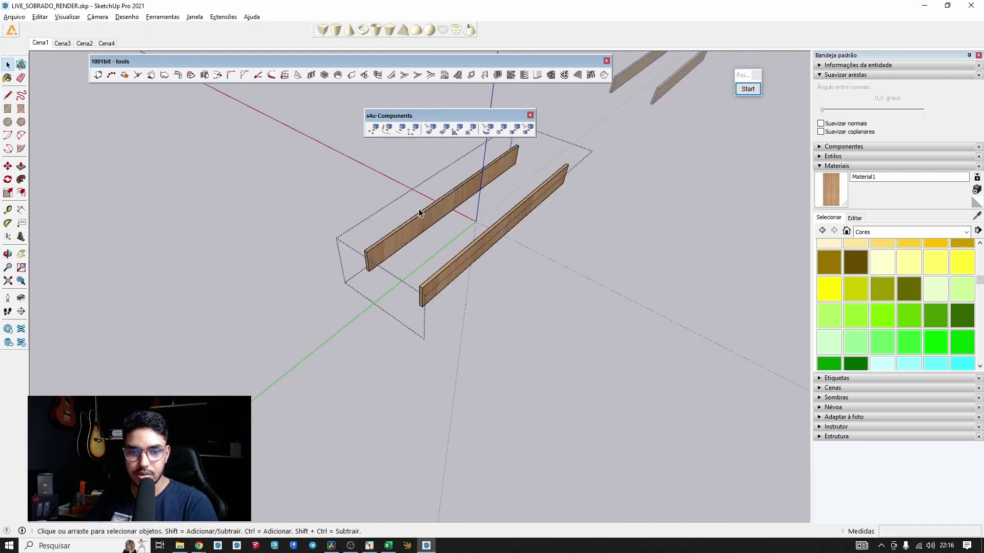
left_click(429, 216)
key("ctrl+a")
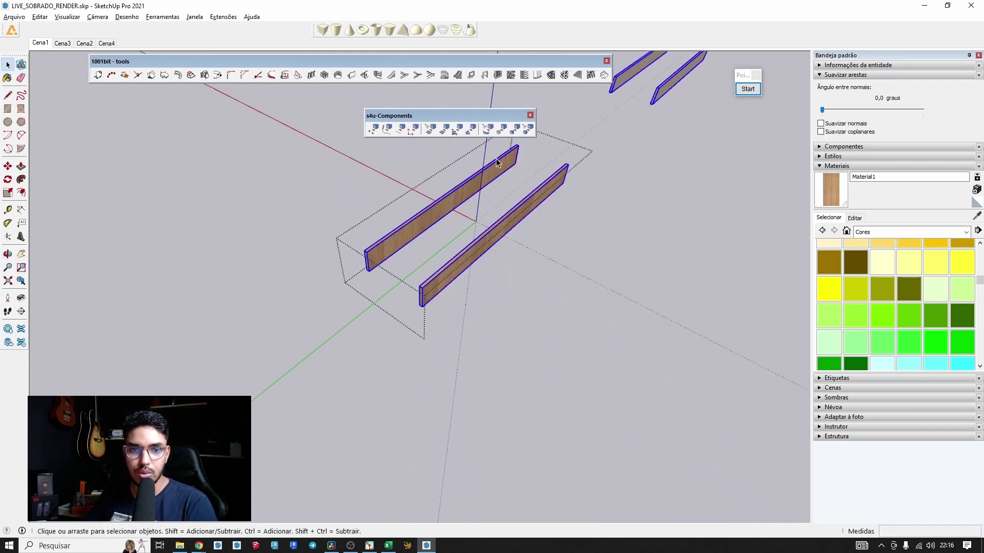
scroll(459, 193, "up", 2)
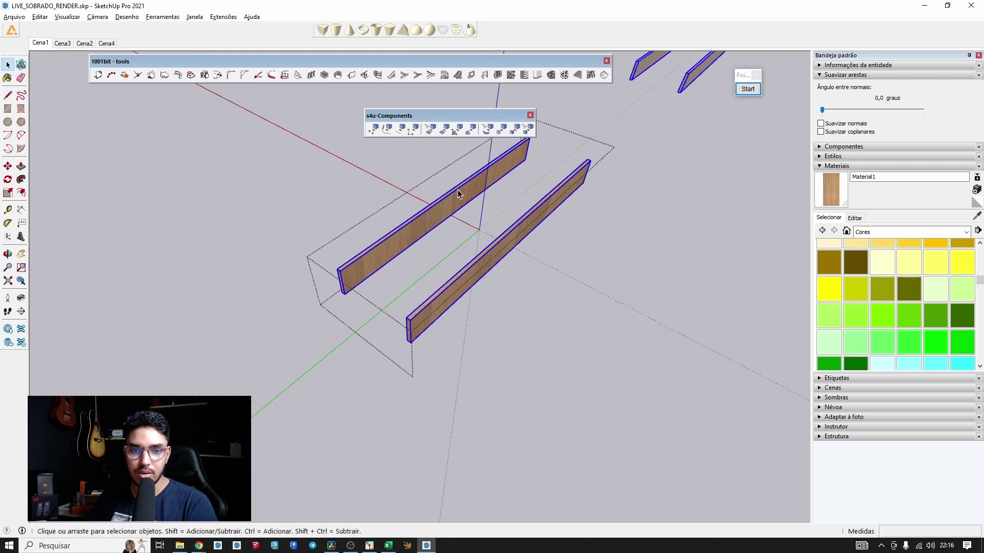
double_click(457, 191)
triple_click(457, 192)
left_click(457, 199)
key("p")
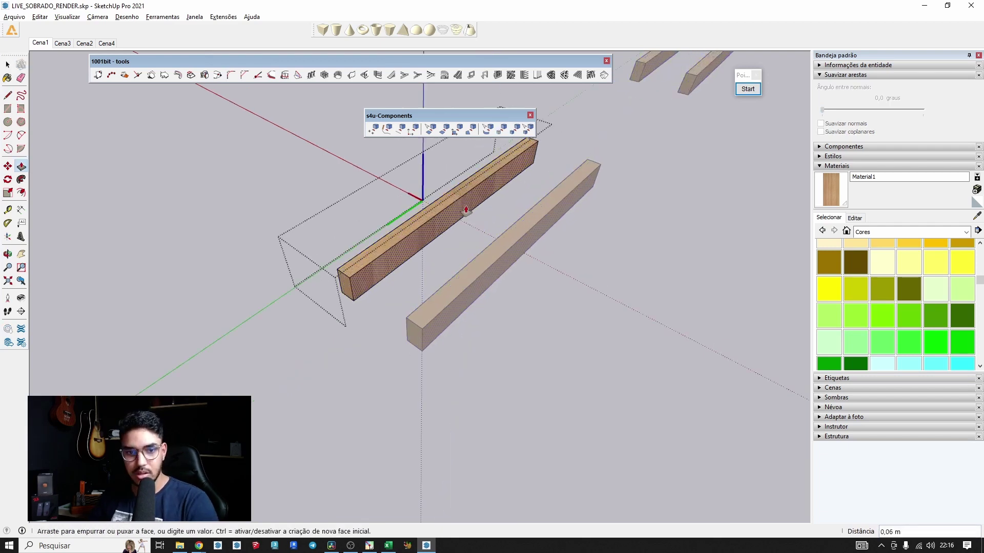
key("space")
left_click(500, 241)
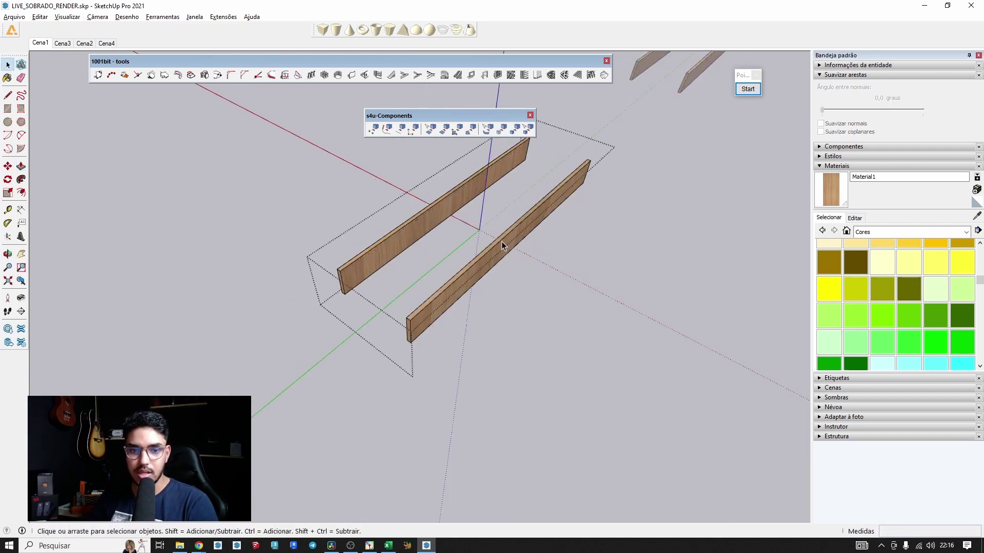
left_click(502, 242)
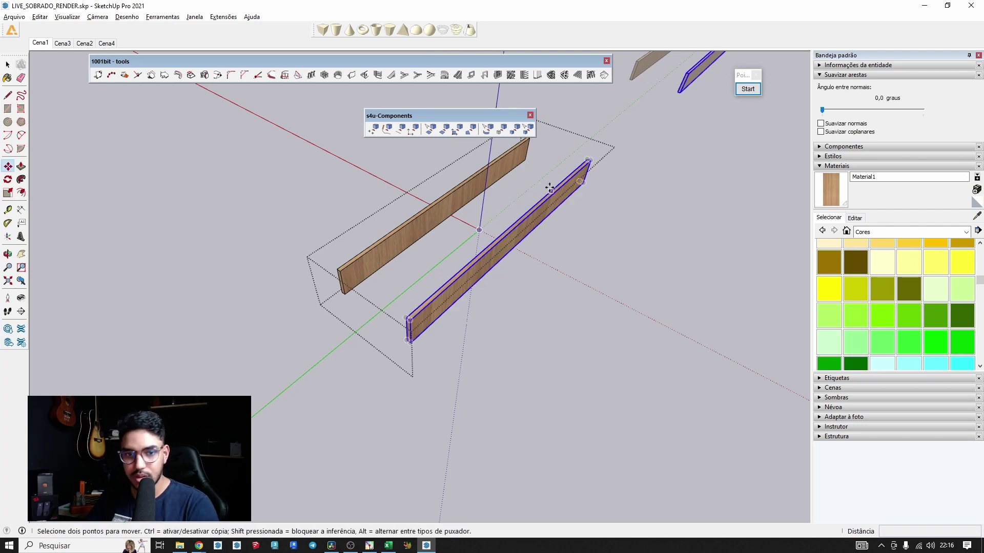
left_click(456, 208)
double_click(454, 208)
left_click(538, 231)
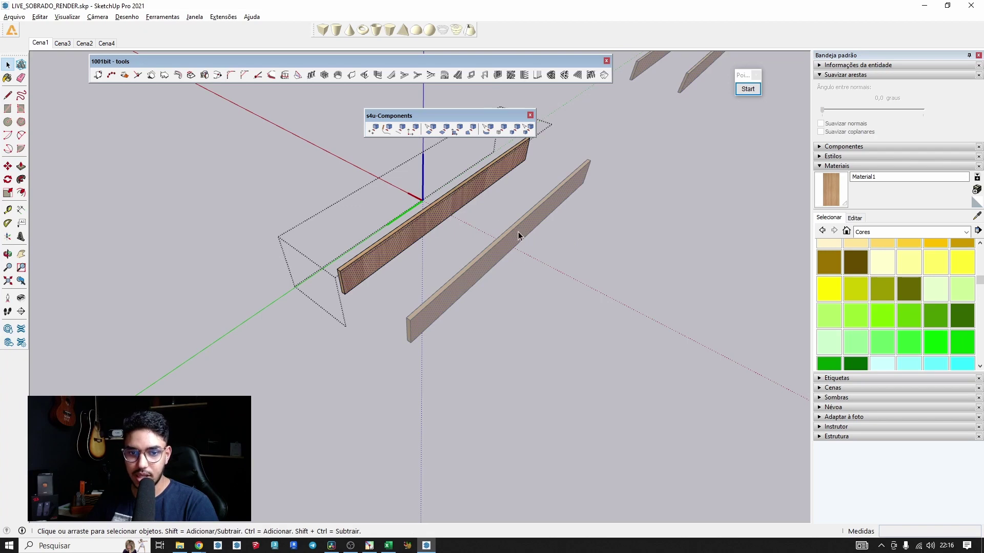
left_click(543, 250)
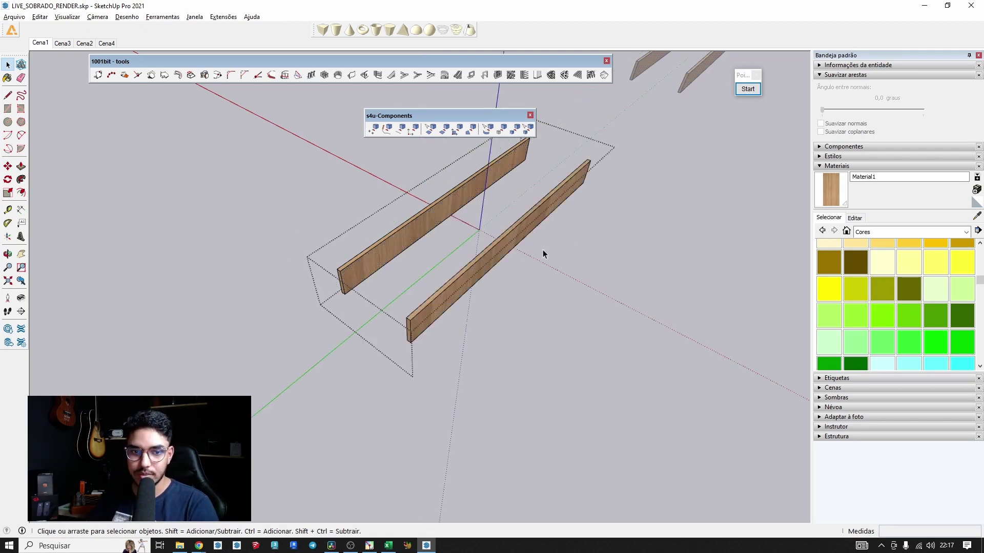
Step: Flip the outer louvre of the narrow panel along the component's red axis
left_click(492, 254)
right_click(492, 255)
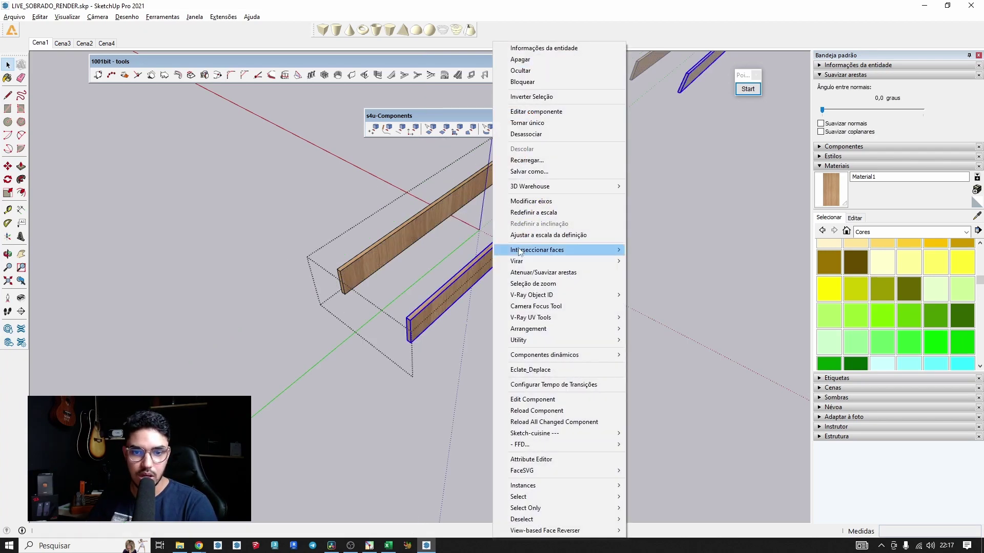
mouse_move(546, 262)
left_click(688, 261)
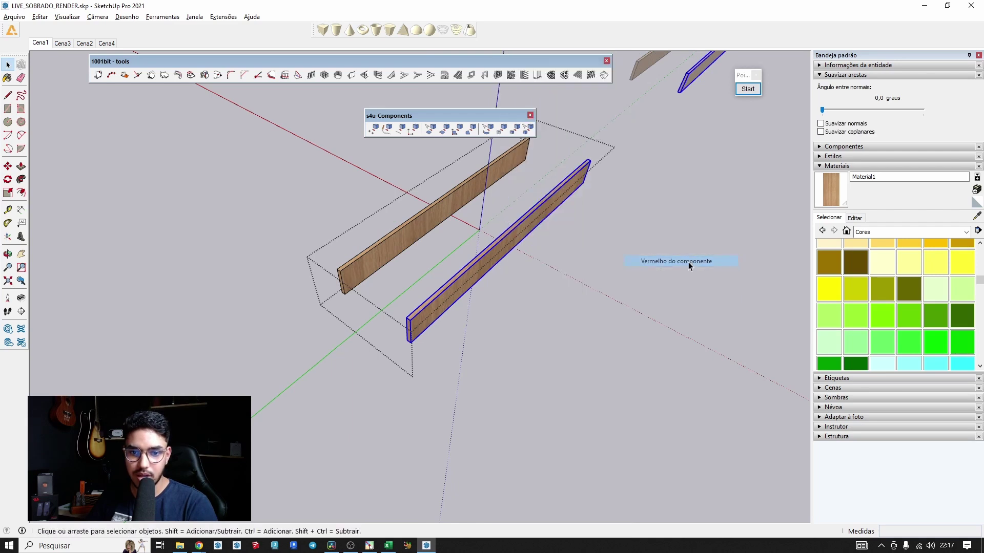
Step: Thicken the linked louvres by pushing the inner louvre's side face out 0,03 m, then close the louvre component
triple_click(433, 223)
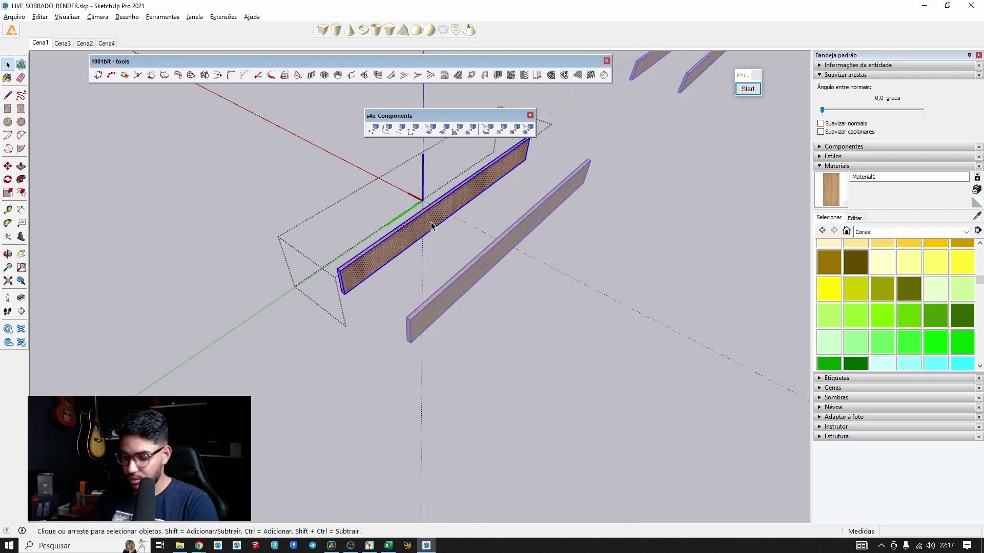
key("p")
left_click(434, 223)
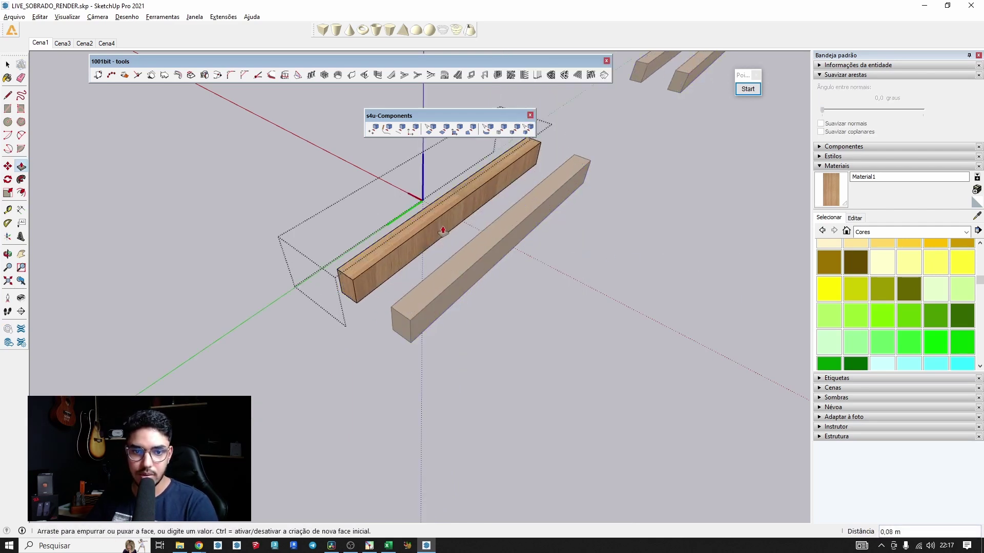
key("Escape")
left_click(439, 224)
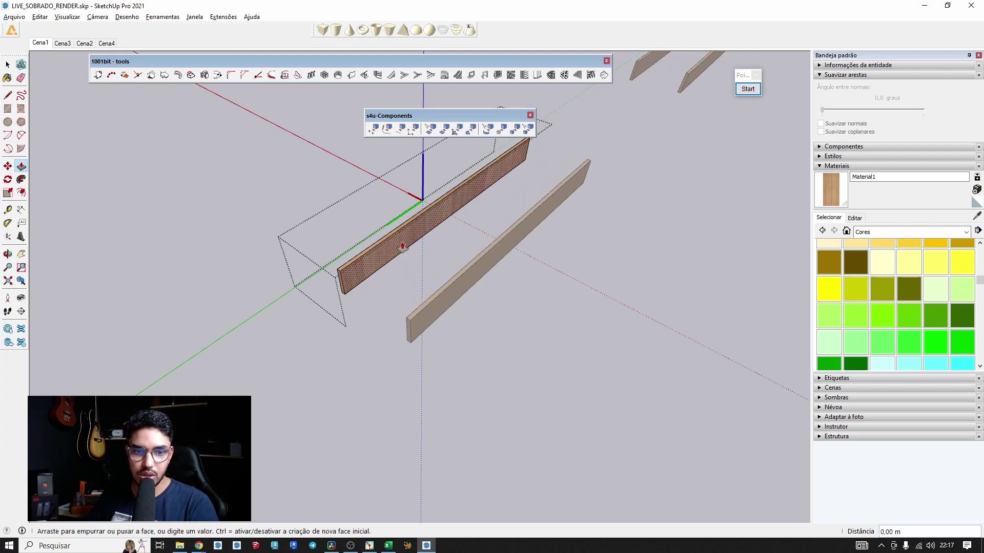
type("0,03")
key("Return")
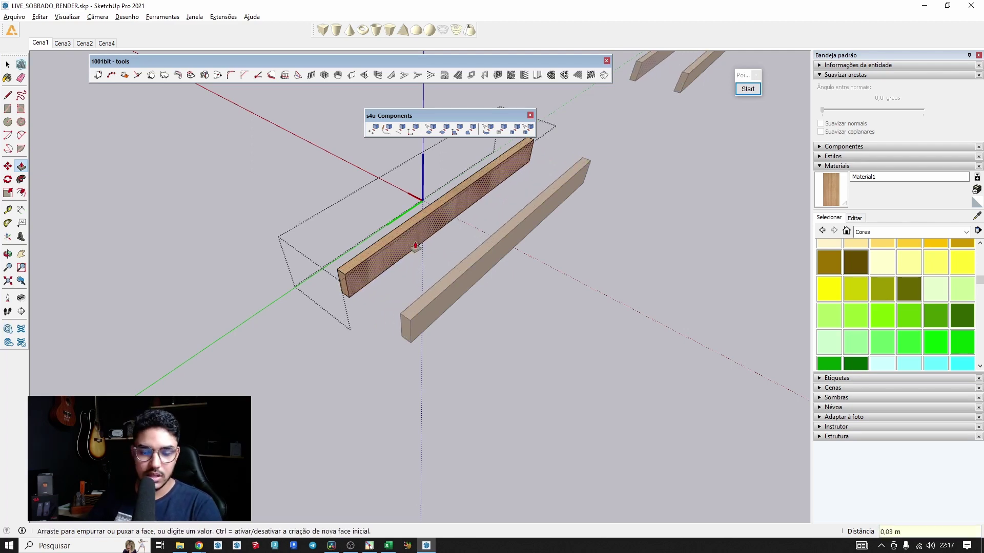
middle_click_drag(415, 247, 631, 222)
key("space")
key("Escape")
Step: Copy the narrow panel's outer louvre onto the opposite end louvre, divide the span into 4 equal spaces, and close the component
left_click(361, 288)
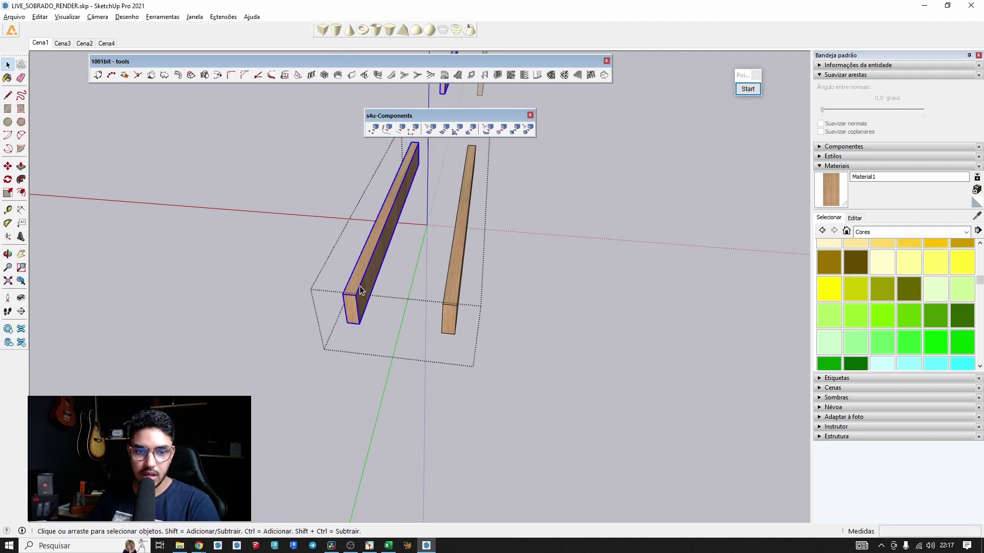
key("m")
left_click(347, 323)
key("ctrl")
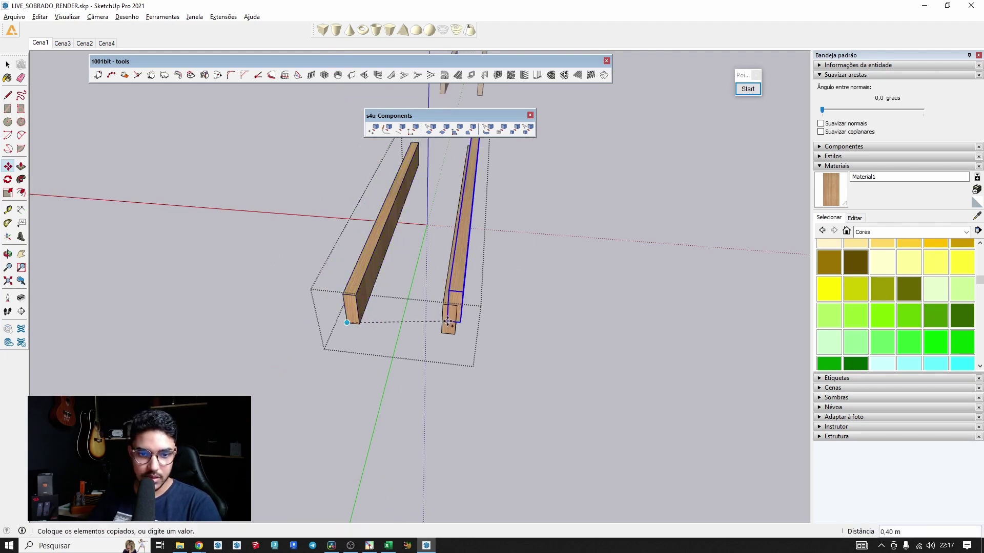
type("/4")
key("Return")
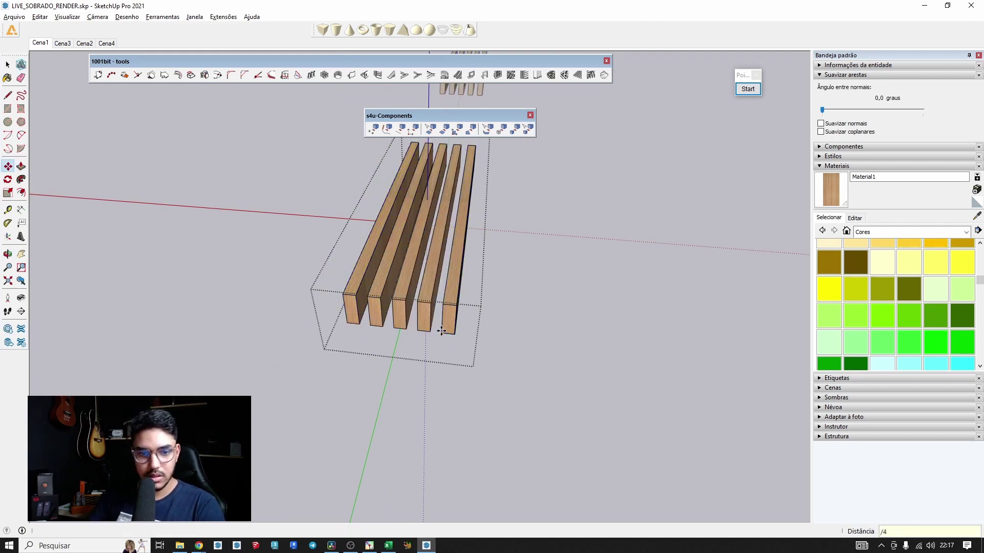
key("space")
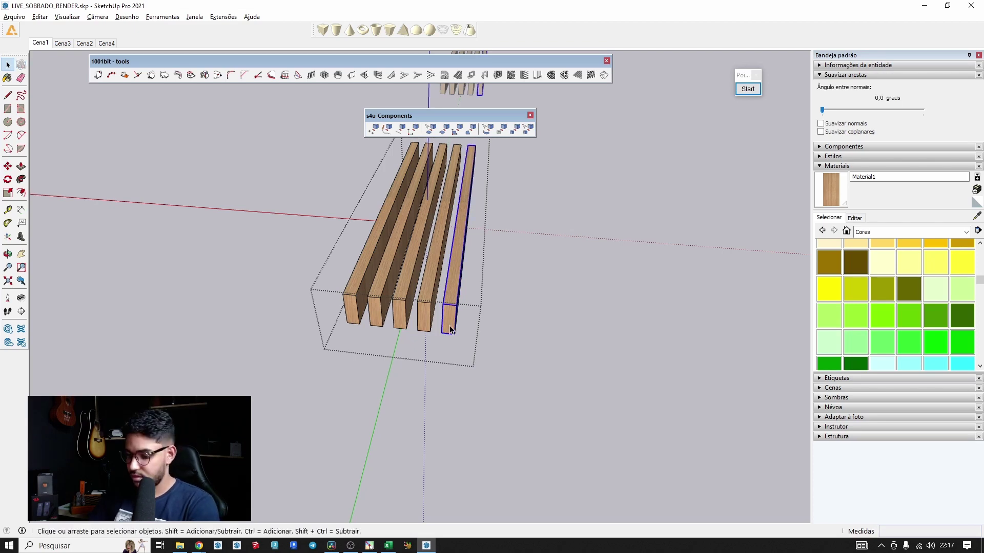
key("ctrl+t")
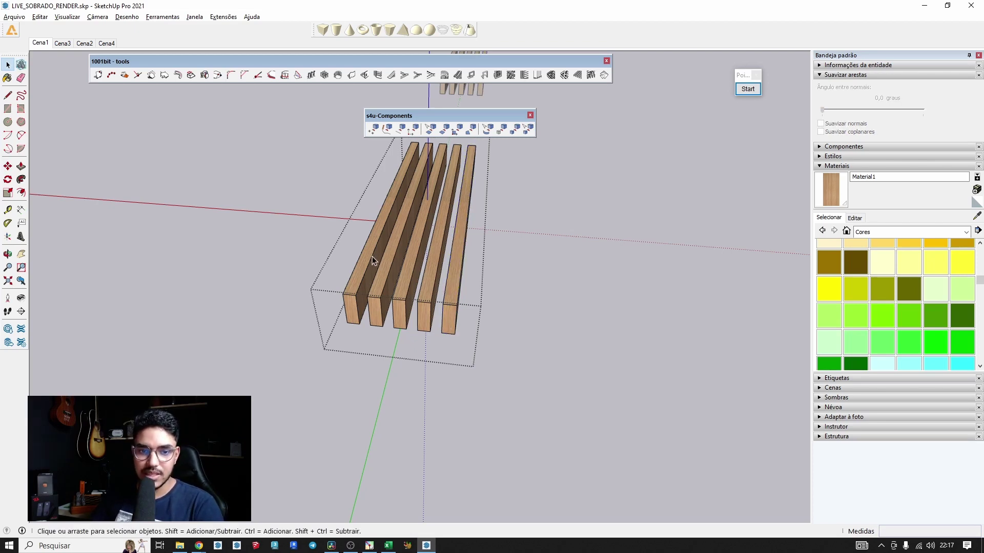
middle_click_drag(372, 256, 504, 269)
key("Escape")
key("Escape")
Step: Create vertical louvres on the L-shaped panel's face with 0.15 m depth, 0.05 m thickness and 0.10 m spacing, located at the back
scroll(260, 400, "up", 3)
double_click(340, 350)
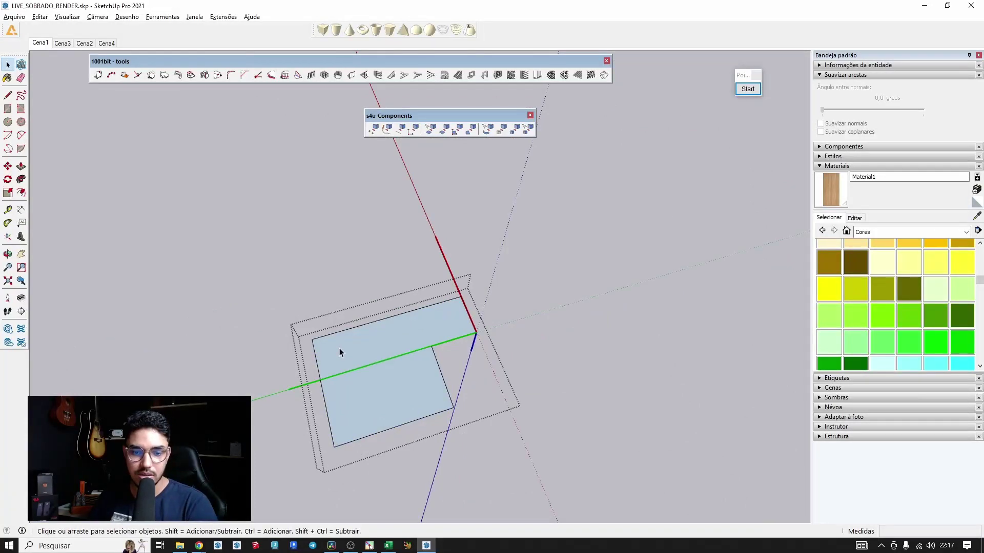
key("Escape")
left_click(339, 349)
middle_click_drag(559, 252, 506, 300)
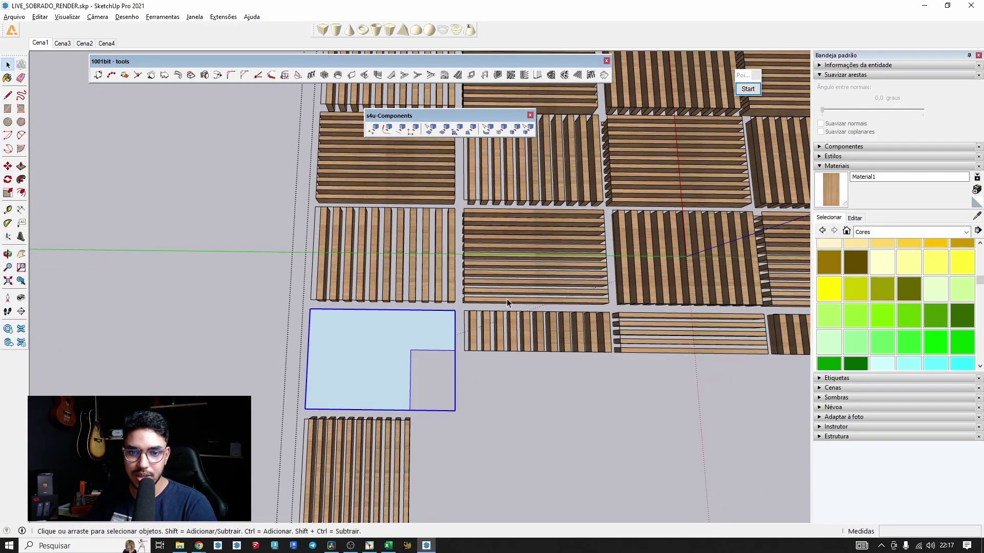
double_click(408, 335)
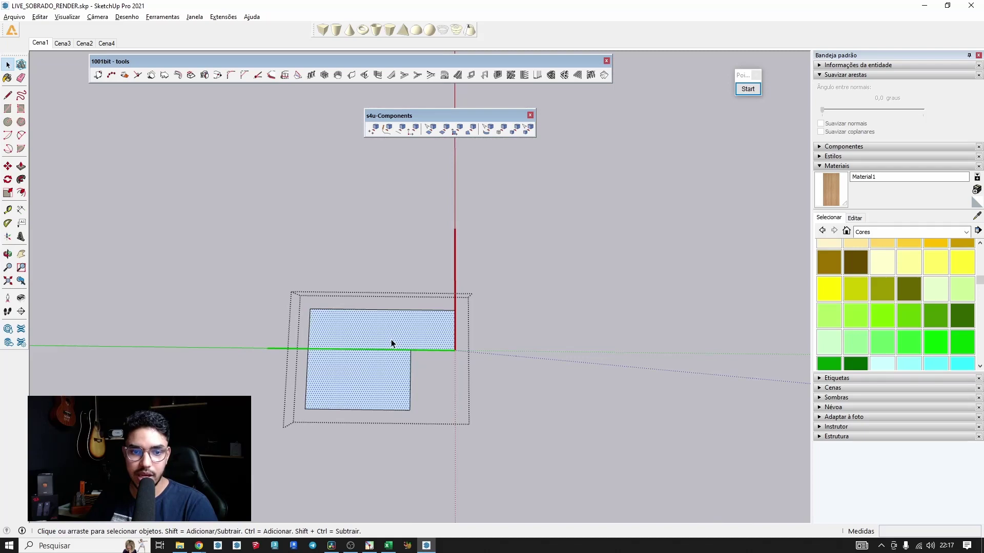
left_click(537, 75)
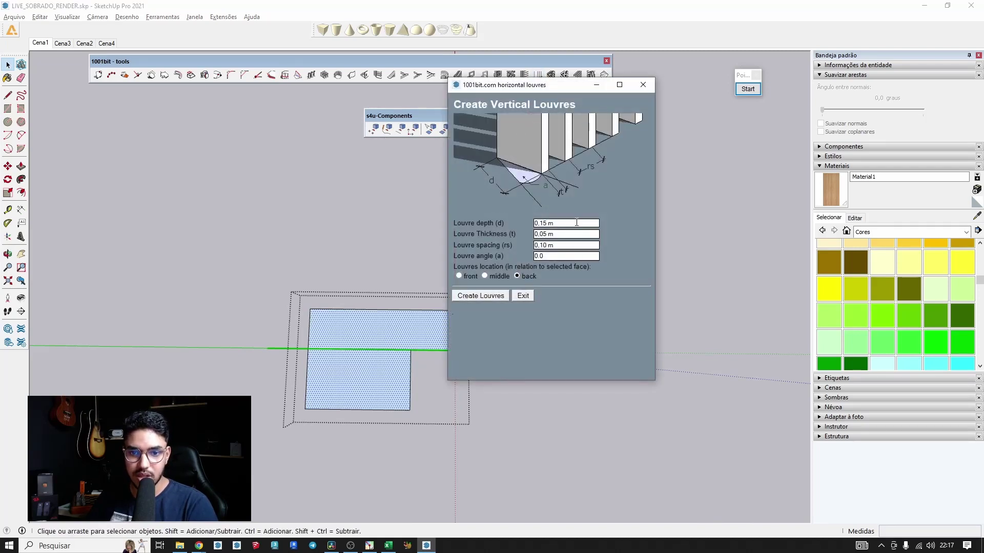
left_click(496, 298)
Step: Paint the L-shaped panel's new louvres with the wood Material1 and close the louvre group to return to the pergola frame
mouse_move(385, 340)
middle_mouse_down()
mouse_move(551, 133)
mouse_move(457, 359)
mouse_move(469, 354)
middle_mouse_up()
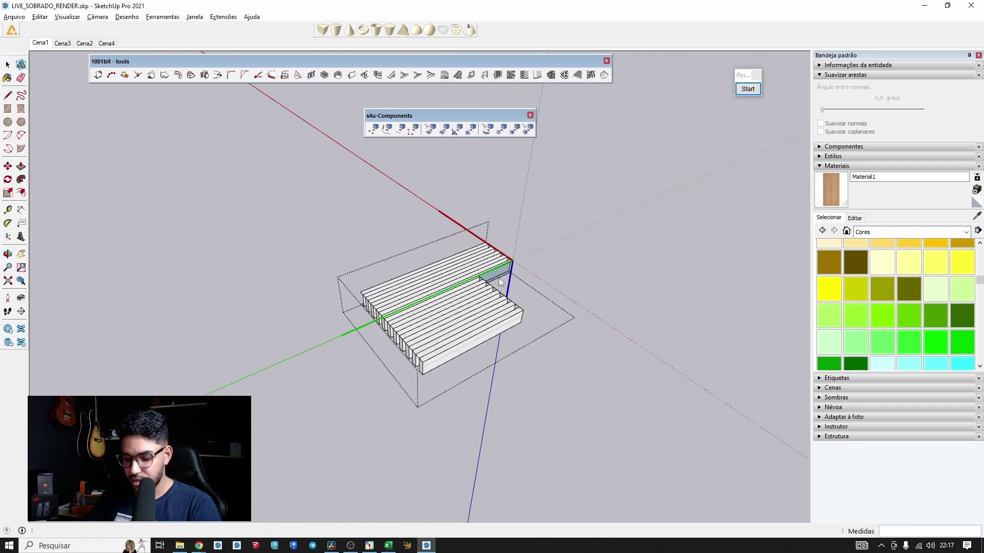
key("b")
left_click(465, 336)
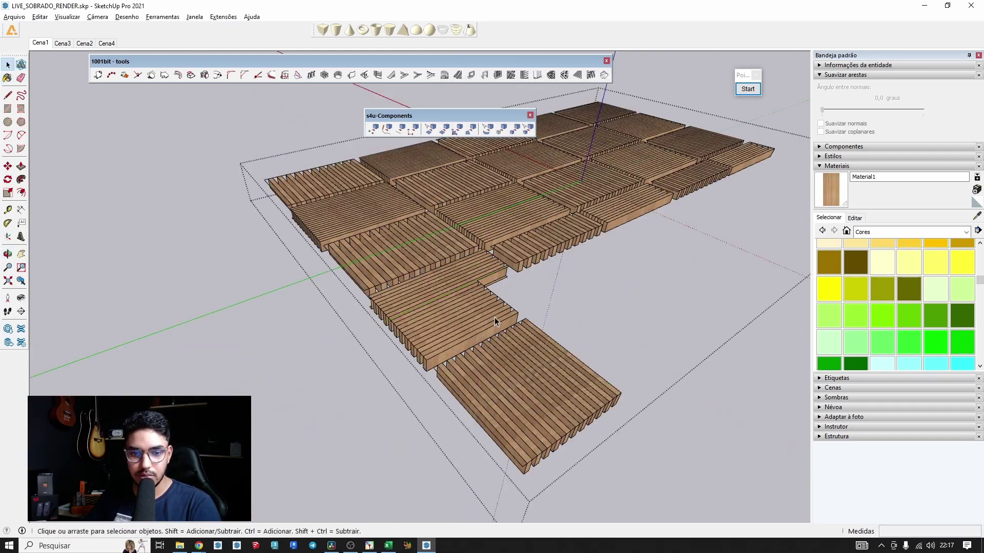
middle_click_drag(494, 317, 423, 229)
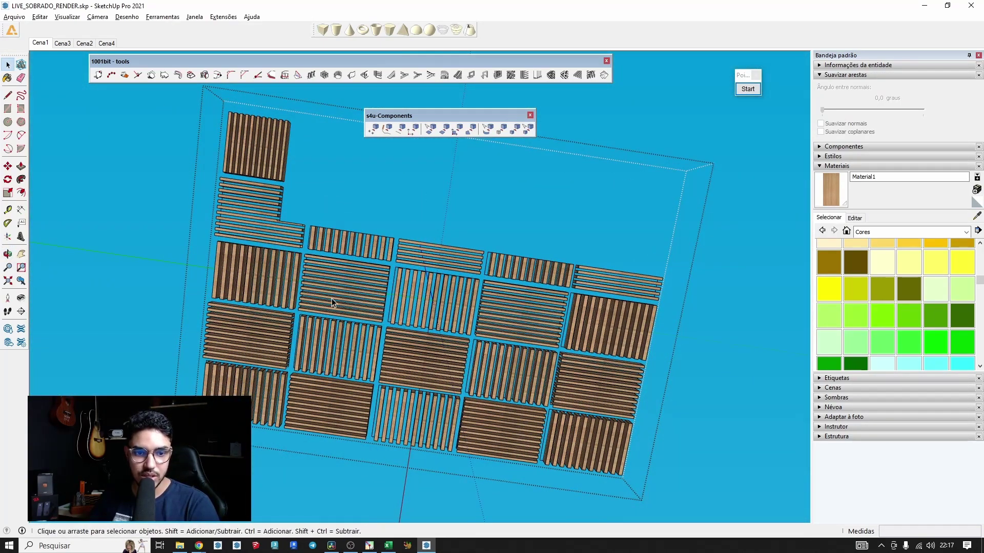
middle_click_drag(434, 365, 432, 389)
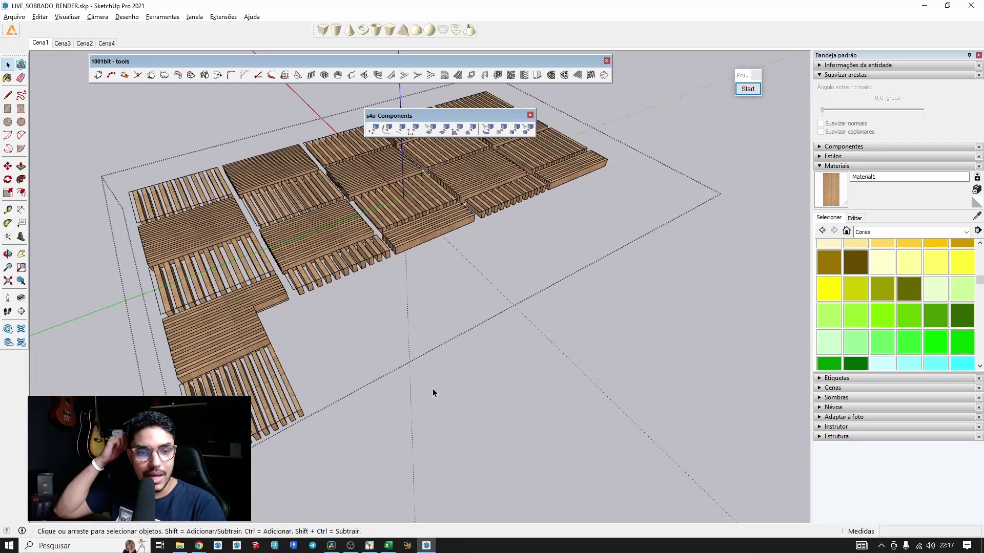
left_click(432, 389)
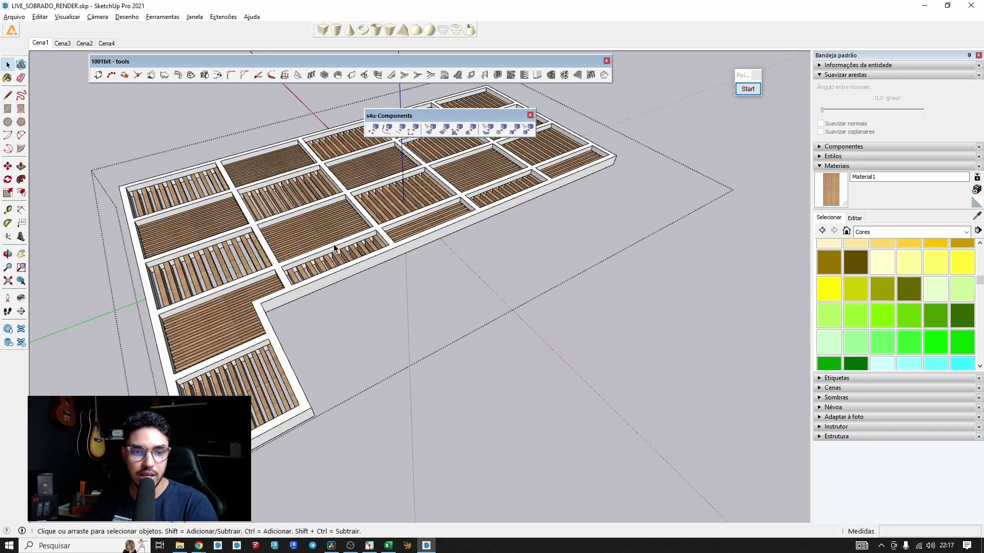
Step: Paint the pergola's white grid frame with the near-black Cor M08 from the Cores material collection
middle_click_drag(334, 248, 338, 239)
key("b")
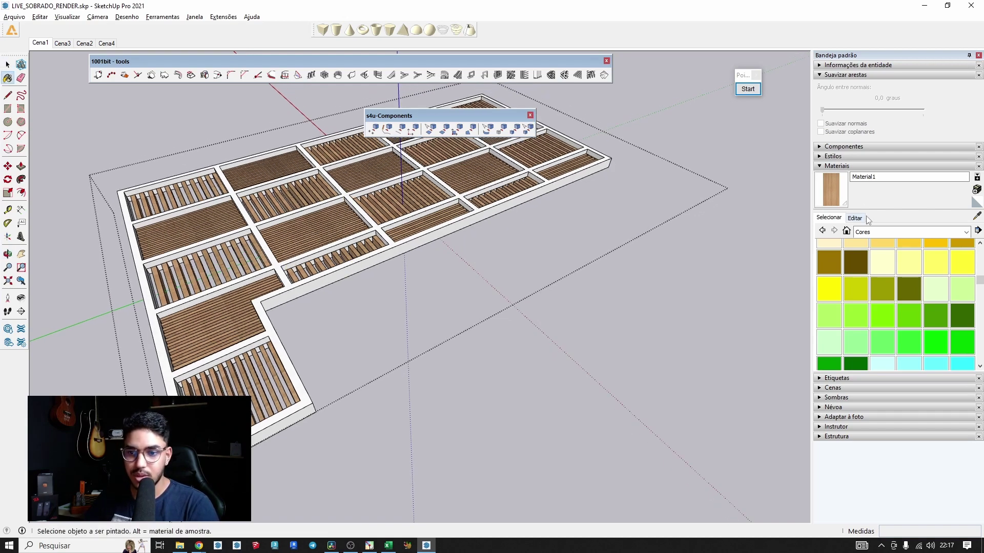
left_click(874, 234)
left_click(878, 250)
scroll(890, 276, "down", 4)
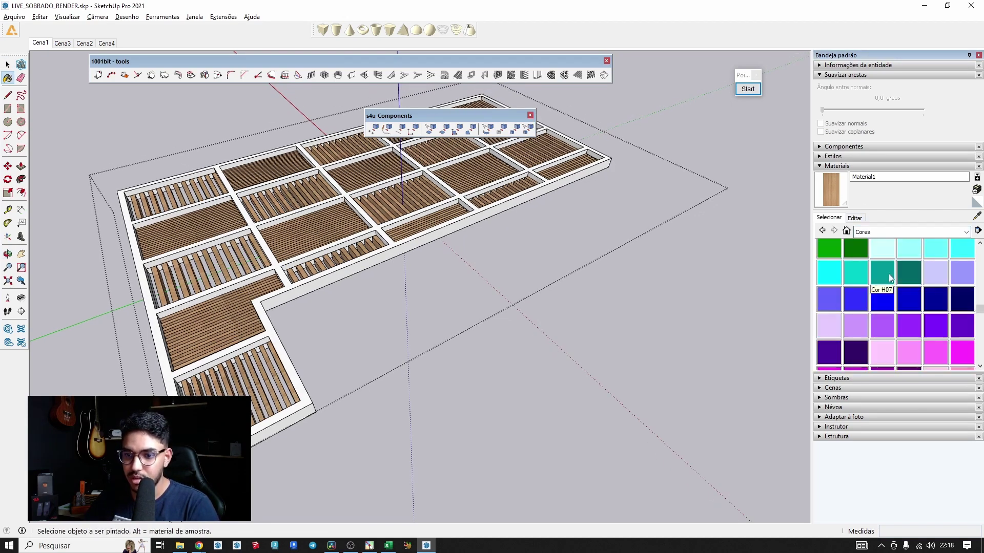
scroll(888, 273, "down", 4)
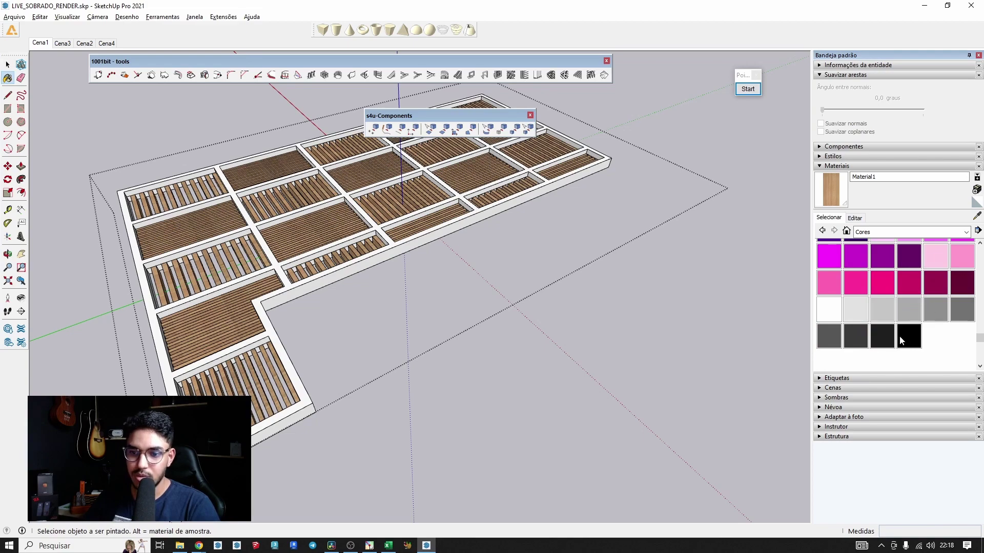
left_click(882, 336)
mouse_move(331, 271)
middle_mouse_down()
mouse_move(440, 259)
mouse_move(266, 265)
mouse_move(246, 256)
mouse_move(347, 402)
mouse_move(436, 348)
mouse_move(508, 215)
middle_mouse_up()
left_click(246, 256)
Step: Compare the painted frame with the pergola reference photo in Chrome and return to SketchUp
key("alt+Tab")
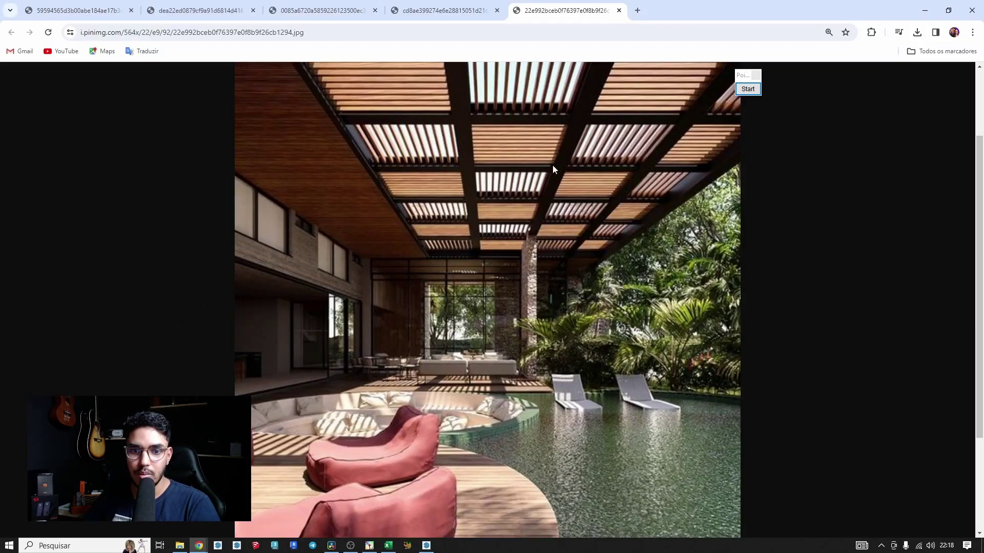
key("alt+Tab")
mouse_move(509, 147)
middle_mouse_down()
mouse_move(497, 180)
mouse_move(512, 169)
middle_mouse_up()
mouse_move(246, 412)
middle_mouse_down()
mouse_move(345, 441)
mouse_move(397, 205)
mouse_move(559, 181)
mouse_move(509, 208)
mouse_move(369, 374)
middle_mouse_up()
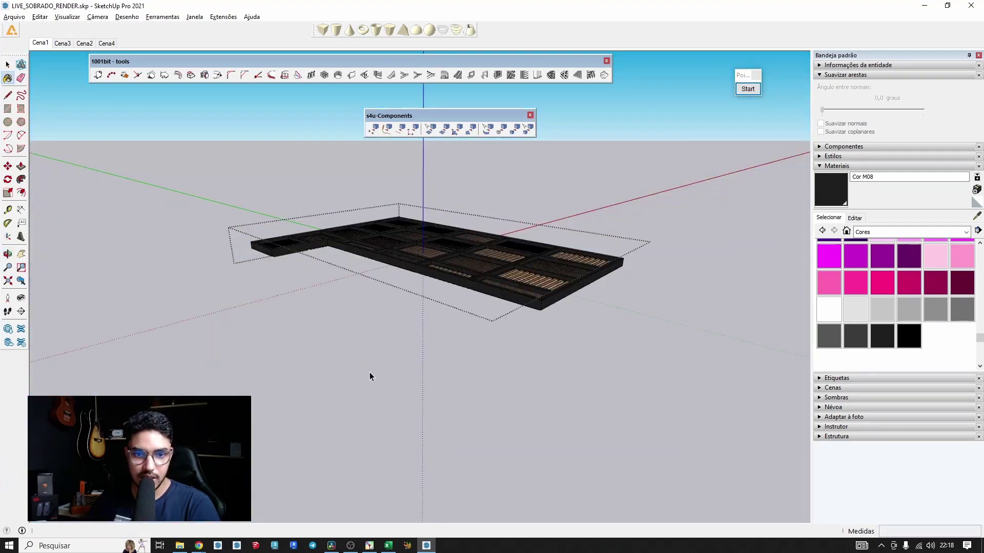
Step: Try lowering the whole louvre group relative to the black pergola frame, and undo the move
key("space")
scroll(451, 292, "up", 2)
left_click(435, 269)
scroll(426, 253, "up", 3)
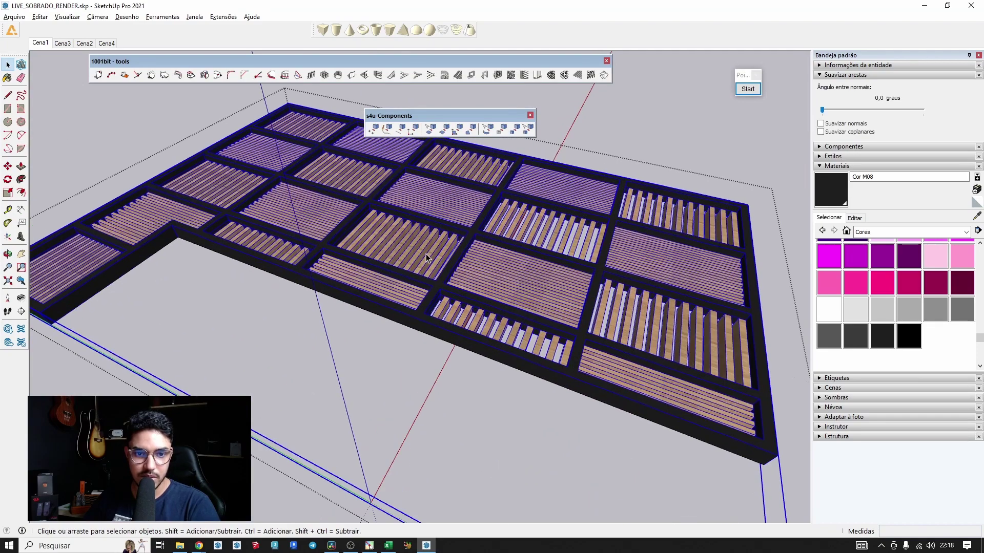
scroll(409, 258, "down", 2)
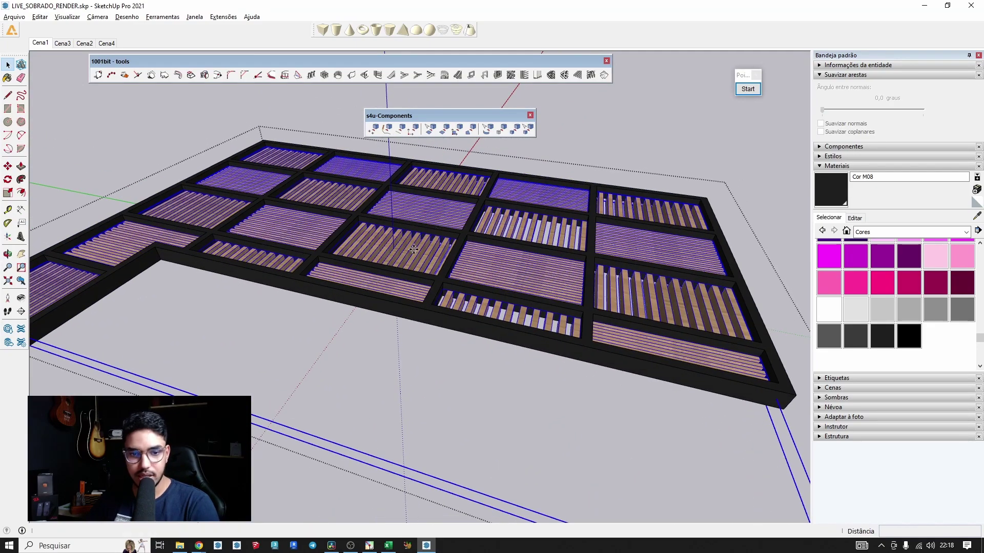
key("m")
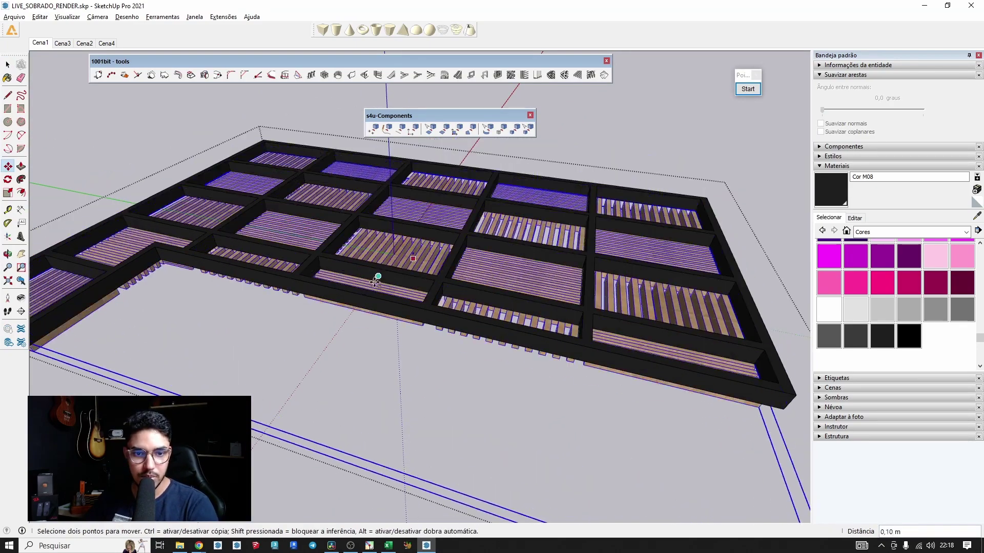
left_click(350, 291)
middle_click_drag(350, 291, 418, 311)
scroll(591, 195, "up", 4)
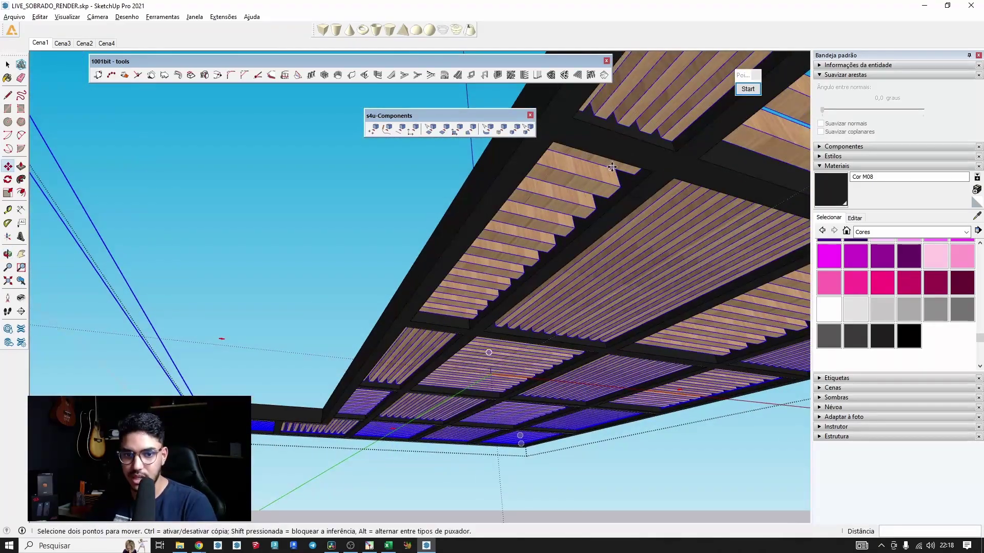
scroll(590, 201, "up", 2)
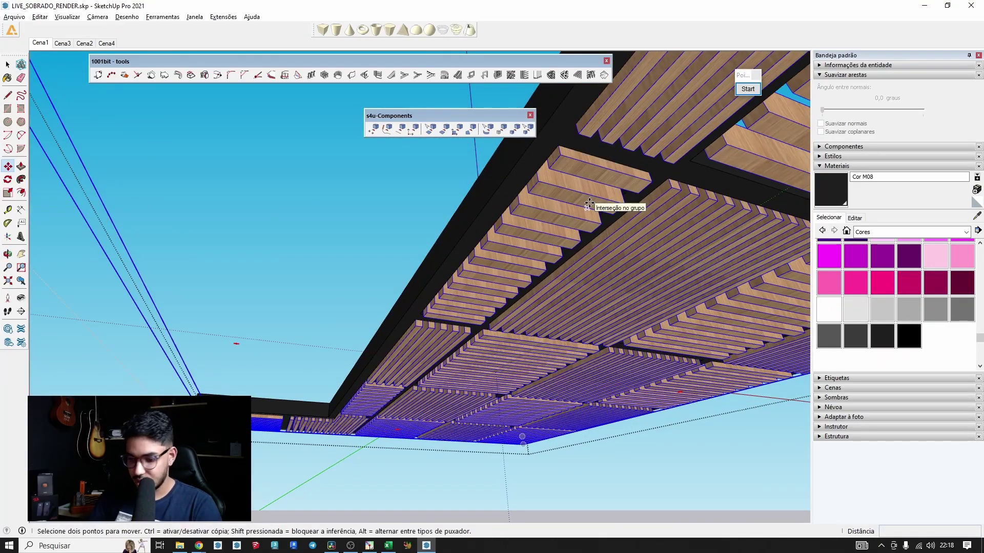
key("ctrl+z")
middle_click_drag(590, 203, 718, 349)
scroll(615, 303, "down", 3)
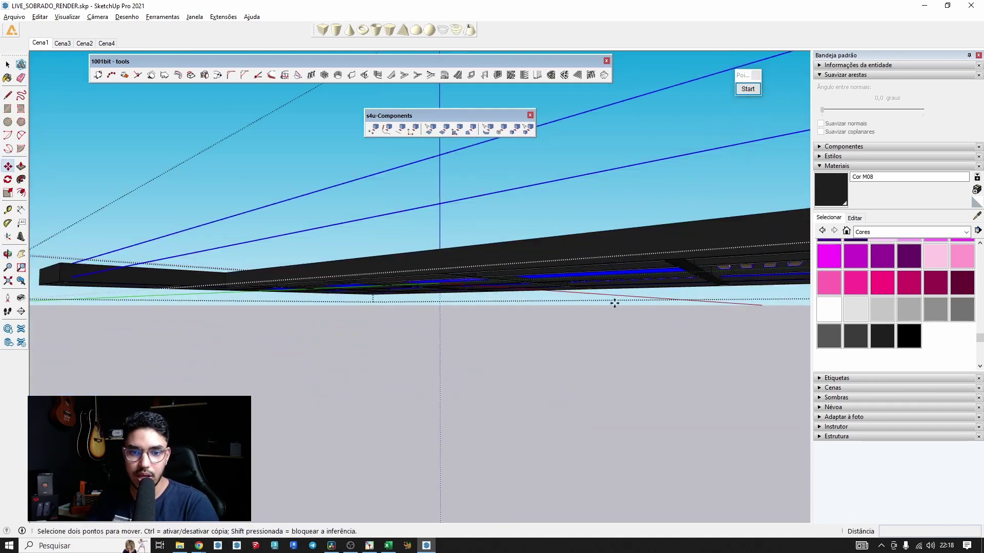
middle_click_drag(614, 303, 573, 393)
Step: Exit the pergola component and close the s4u-Components and 1001bit tools toolbars
key("space")
left_click(573, 393)
scroll(574, 387, "down", 4)
left_click(574, 383)
middle_click_drag(539, 353, 583, 364)
scroll(465, 351, "up", 3)
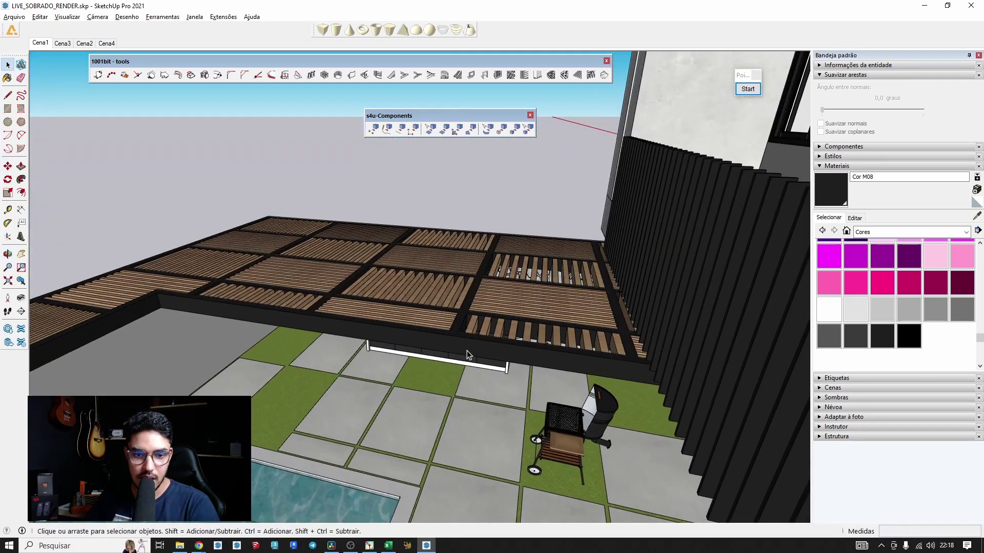
middle_click_drag(467, 351, 433, 205)
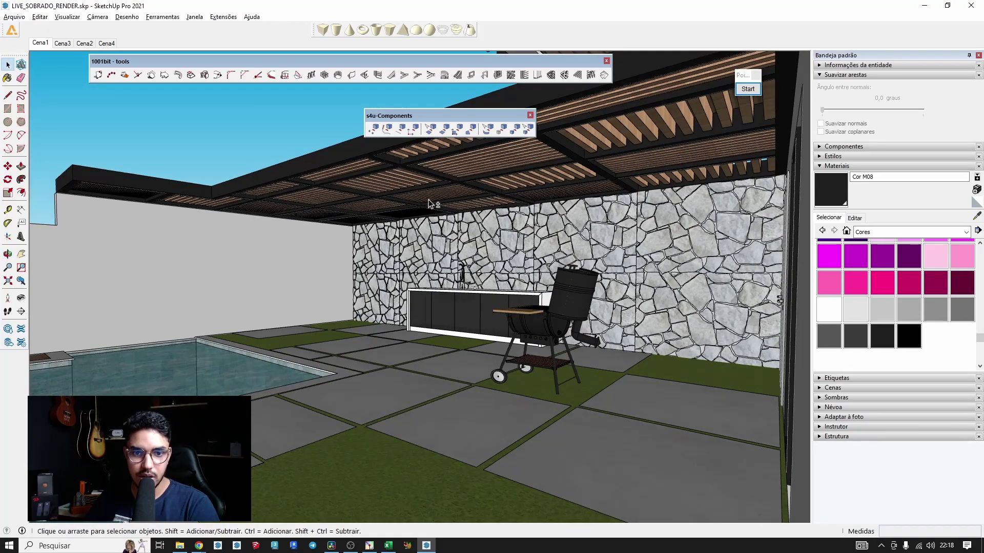
scroll(433, 205, "up", 5)
left_click(530, 115)
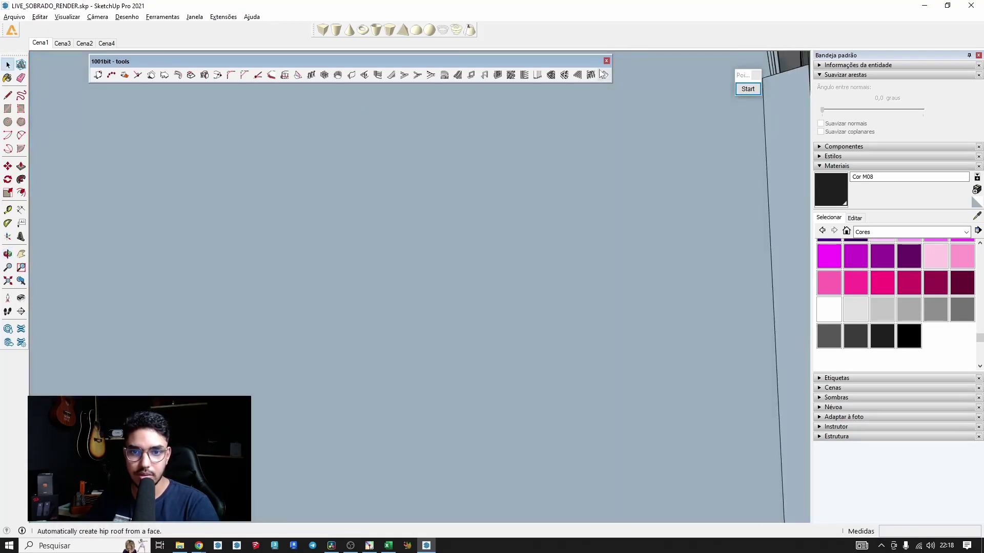
left_click(606, 61)
Step: Frame the patio and barbecue from beneath the pergola and set the camera's field of view to 60
scroll(528, 288, "up", 4)
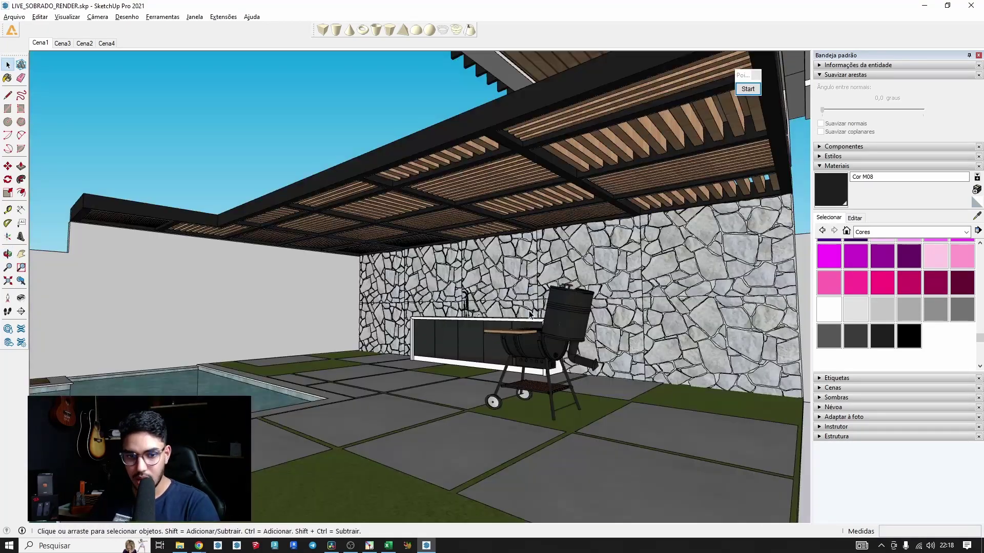
scroll(514, 327, "down", 2)
scroll(513, 328, "up", 2)
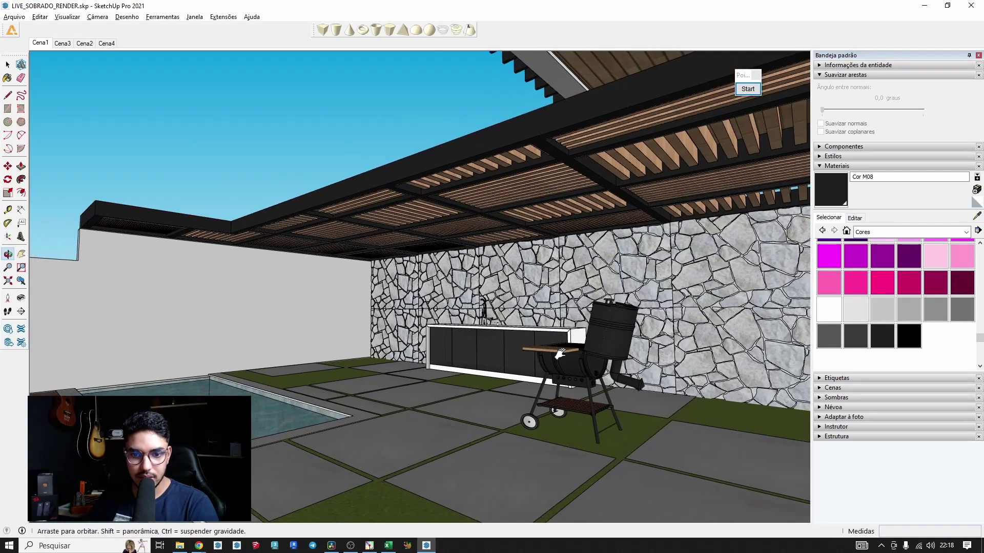
key("z")
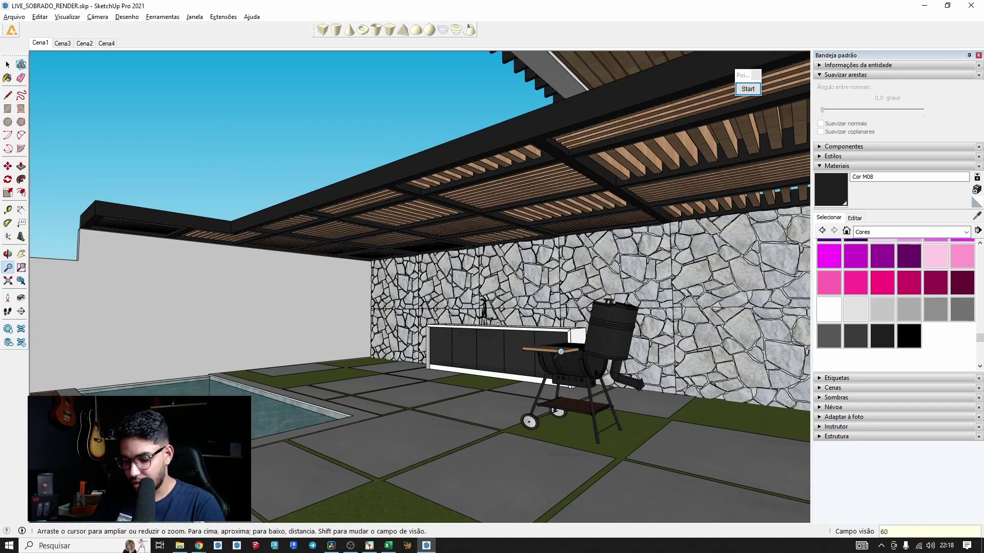
scroll(561, 352, "down", 3)
key("space")
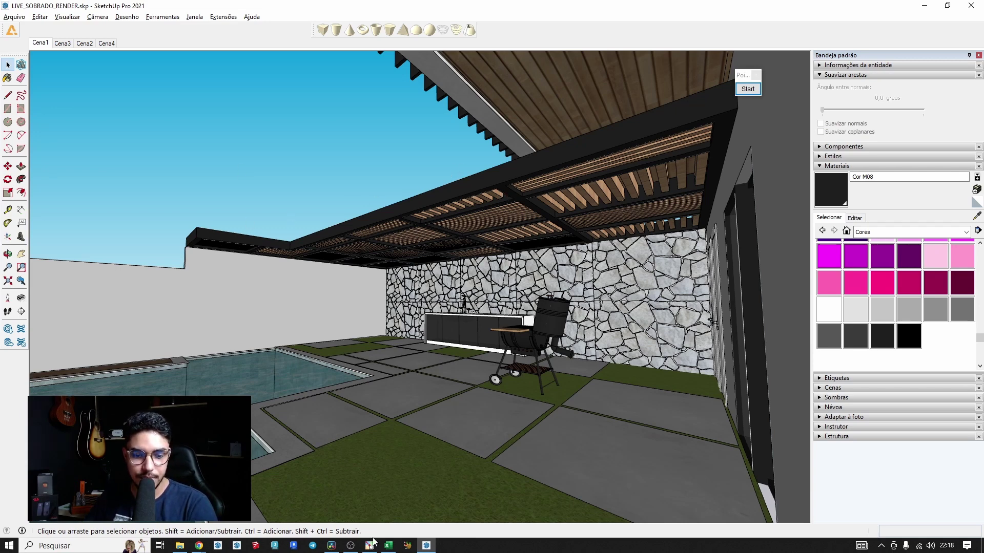
Step: Mark blue water-fall strokes from the pergola's far end into the pool with the screen pen, and close the annotation
left_click(747, 89)
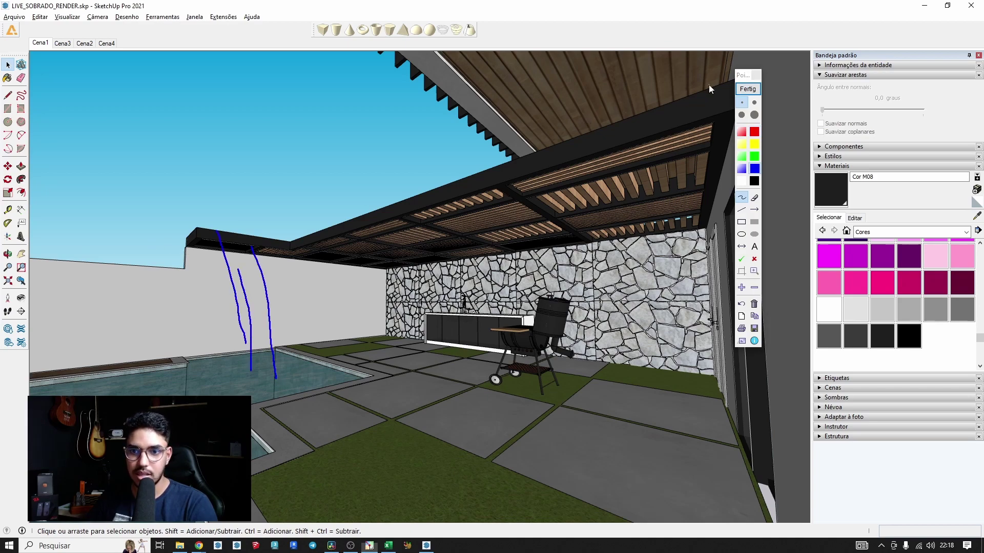
left_click(746, 94)
Step: Copy the waterfall with its black spout from the wooden-framed reference pergola standing apart from the house
mouse_move(423, 154)
middle_mouse_down()
mouse_move(762, 343)
mouse_move(648, 461)
middle_mouse_up()
scroll(762, 342, "down", 3)
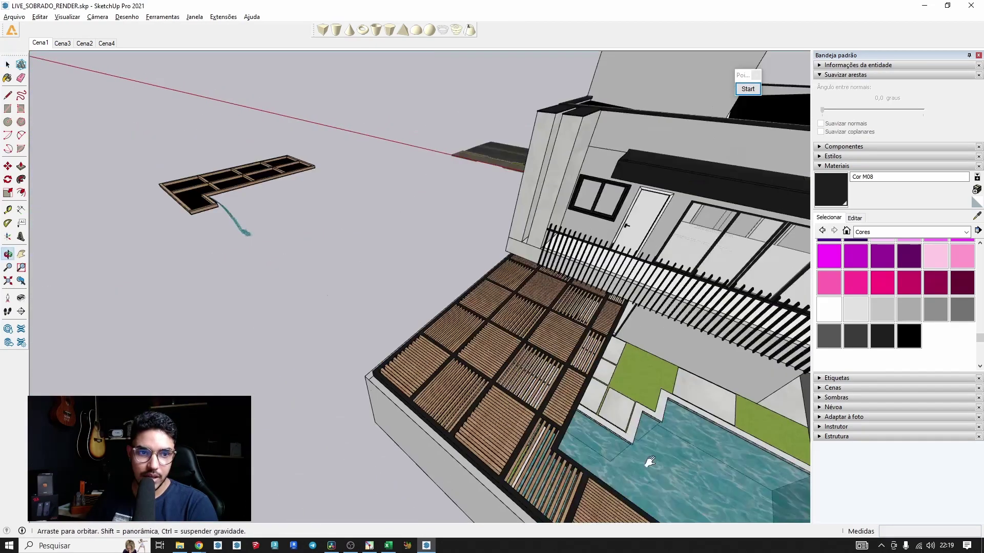
scroll(323, 258, "up", 4)
scroll(323, 259, "up", 3)
mouse_move(286, 248)
middle_mouse_down()
mouse_move(84, 322)
mouse_move(277, 305)
middle_mouse_up()
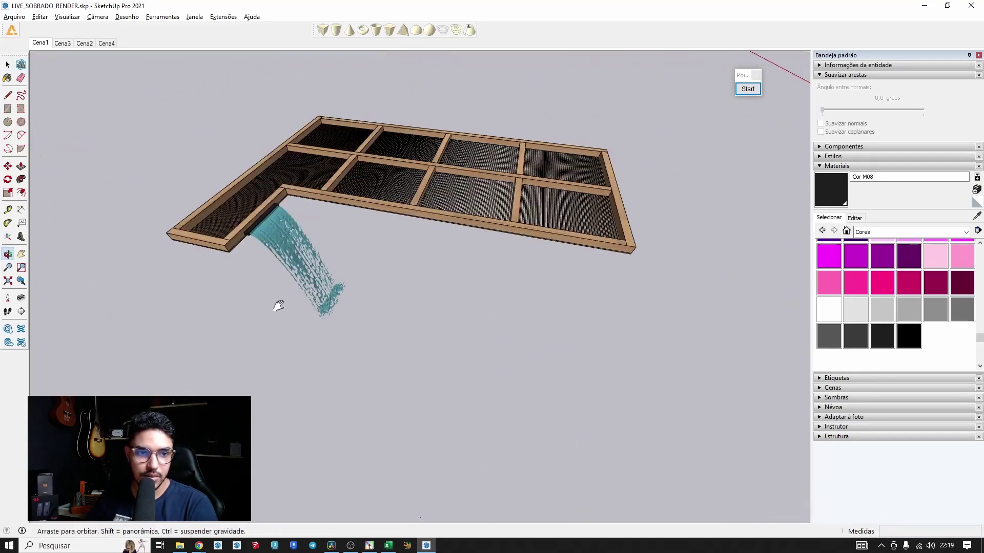
scroll(275, 265, "up", 2)
scroll(280, 275, "up", 3)
left_click(279, 216)
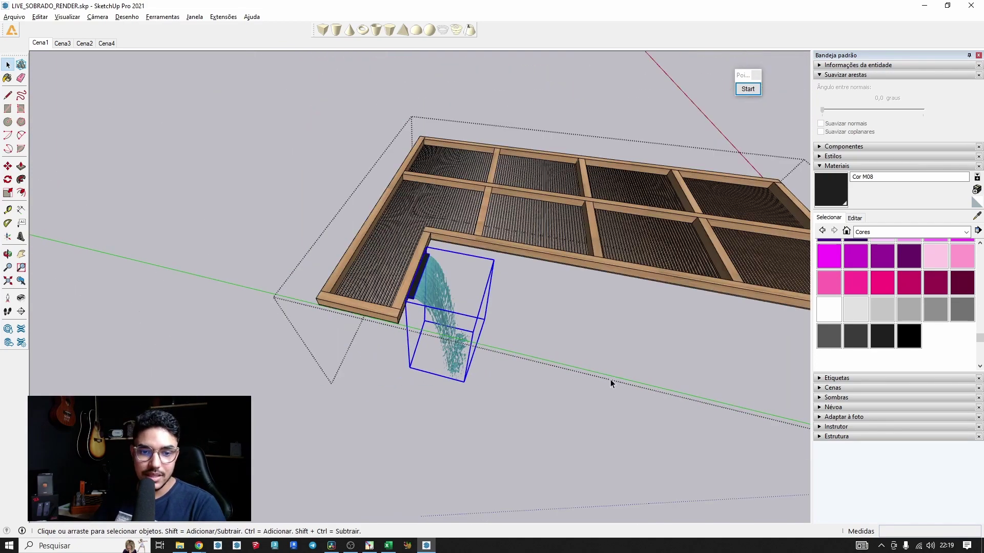
Step: Paste the waterfall inside the black-framed pergola component, above its projecting end
middle_click_drag(584, 291, 435, 365)
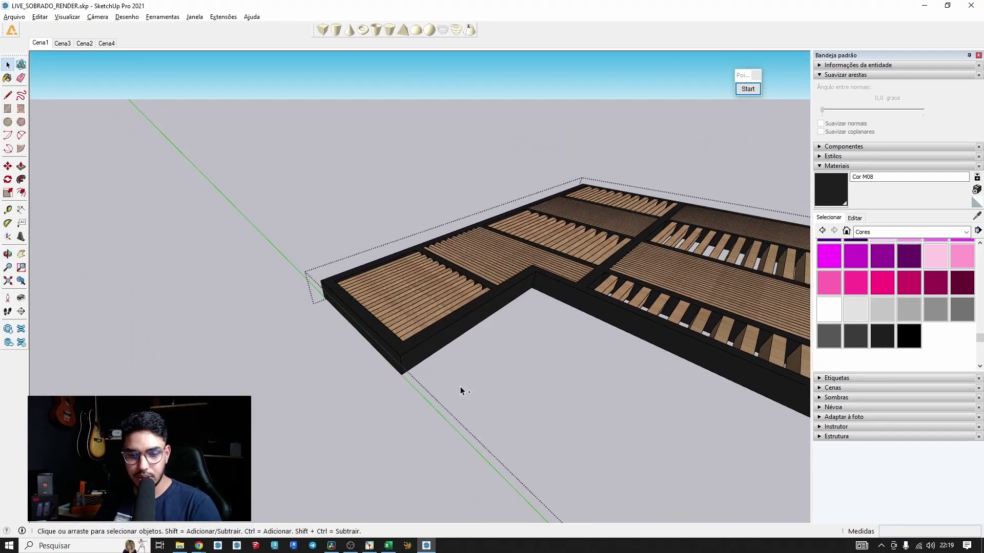
scroll(477, 407, "down", 3)
key("ctrl+v")
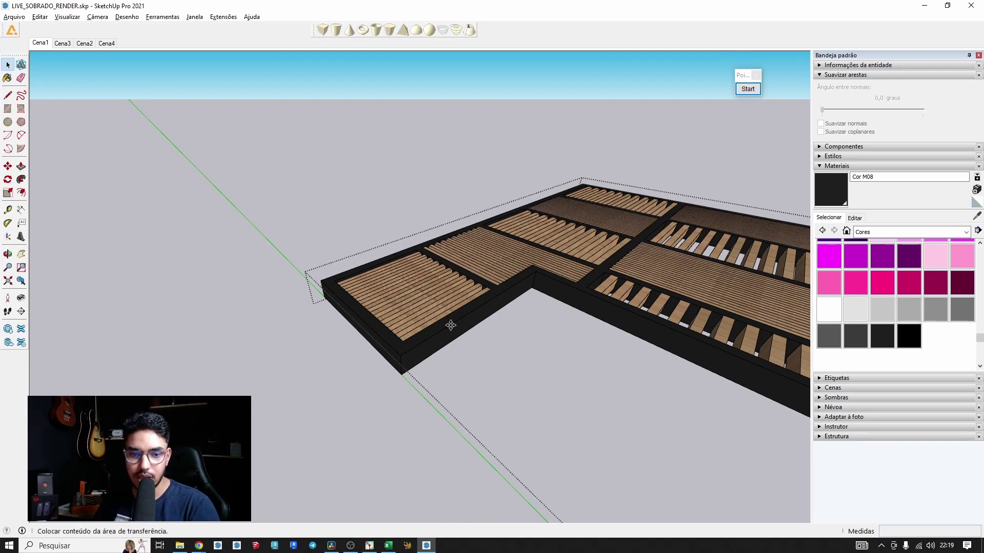
left_click(492, 208)
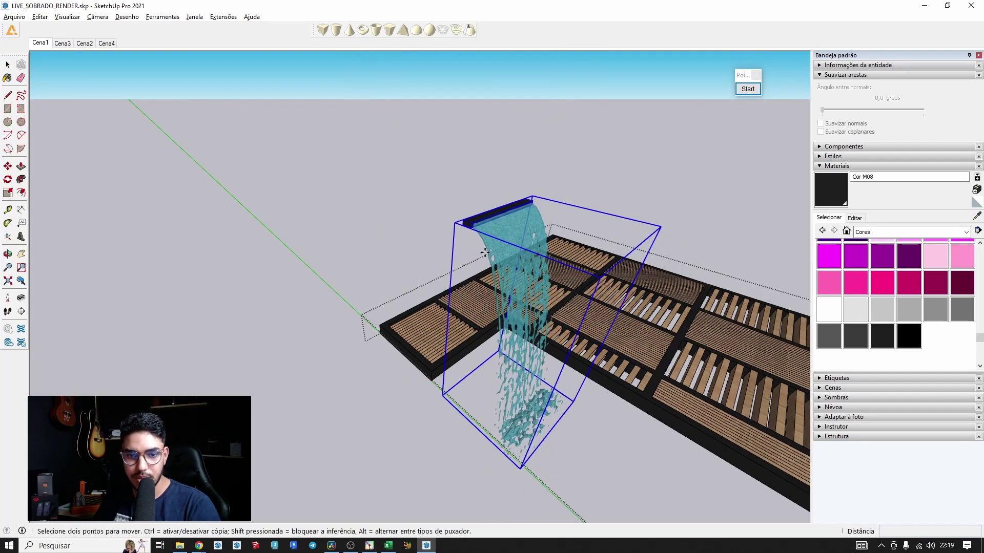
Step: Move the waterfall down to the pergola's level and place its spout against the inner beam of the projecting end
scroll(493, 207, "up", 2)
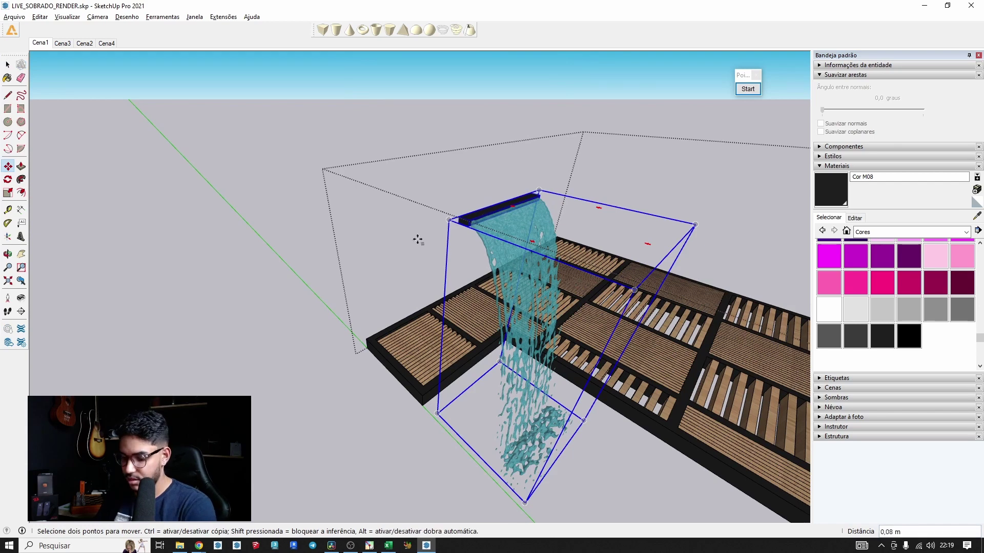
left_click(499, 204)
key("Up")
scroll(473, 372, "up", 1)
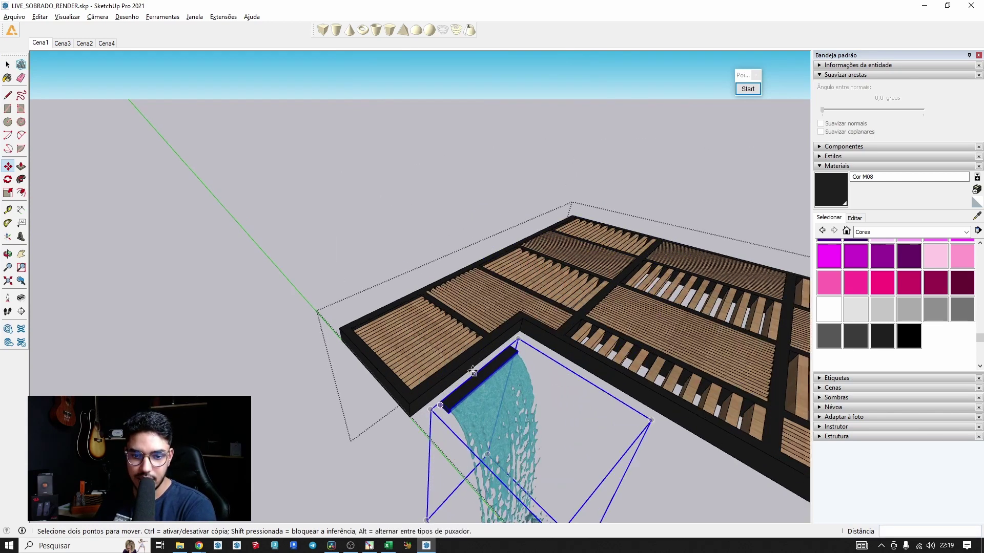
left_click(473, 370)
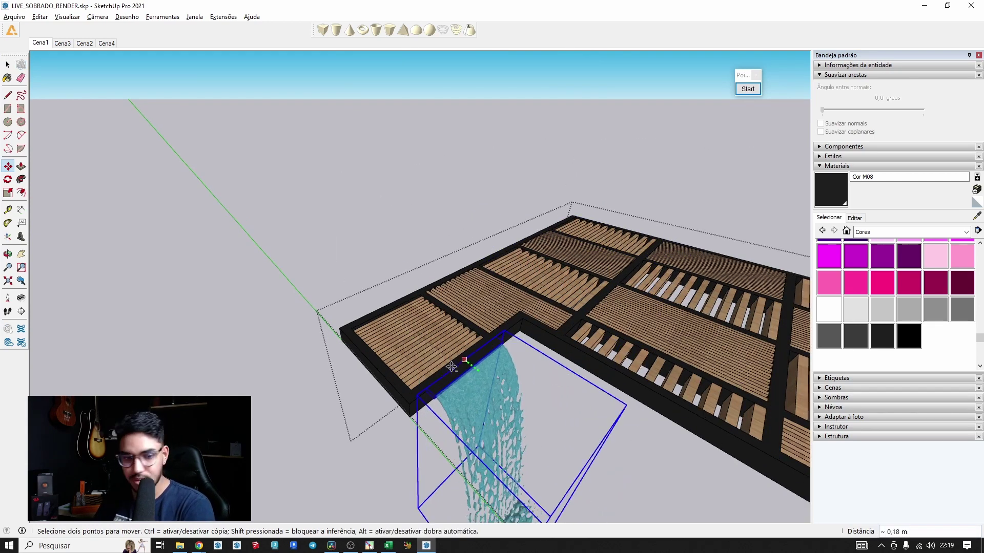
left_click(422, 394)
Step: Lower the waterfall's spout on the side face of the pergola beam and adjust its position against the frame
scroll(423, 394, "up", 1)
middle_click_drag(422, 394, 463, 372)
scroll(460, 369, "up", 2)
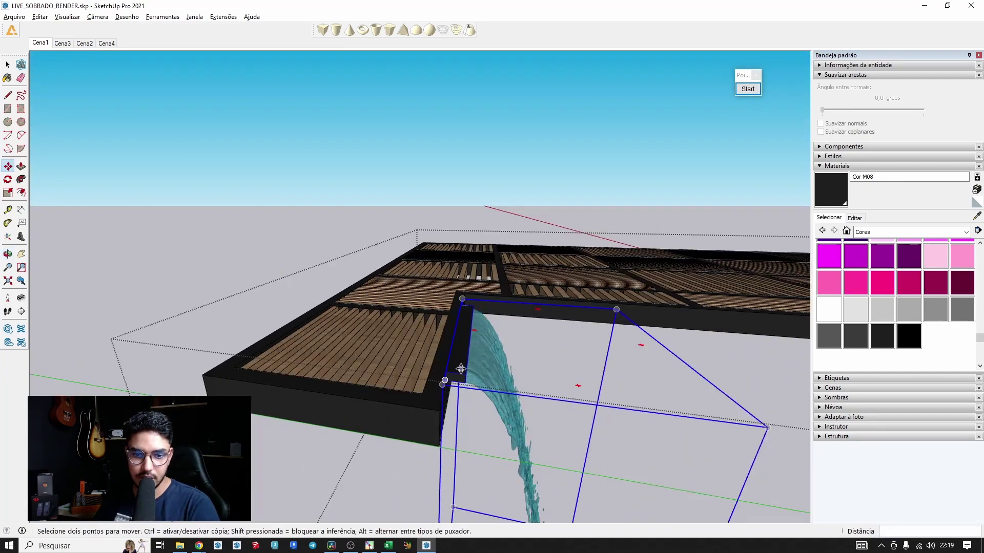
left_click(448, 373)
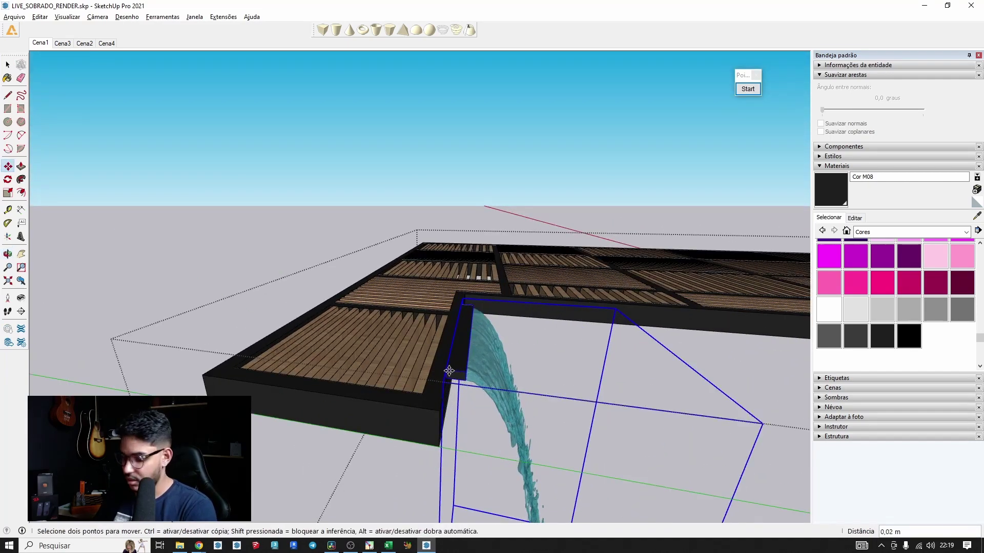
left_click(443, 409)
left_click(446, 396)
left_click(445, 407)
scroll(446, 407, "up", 1)
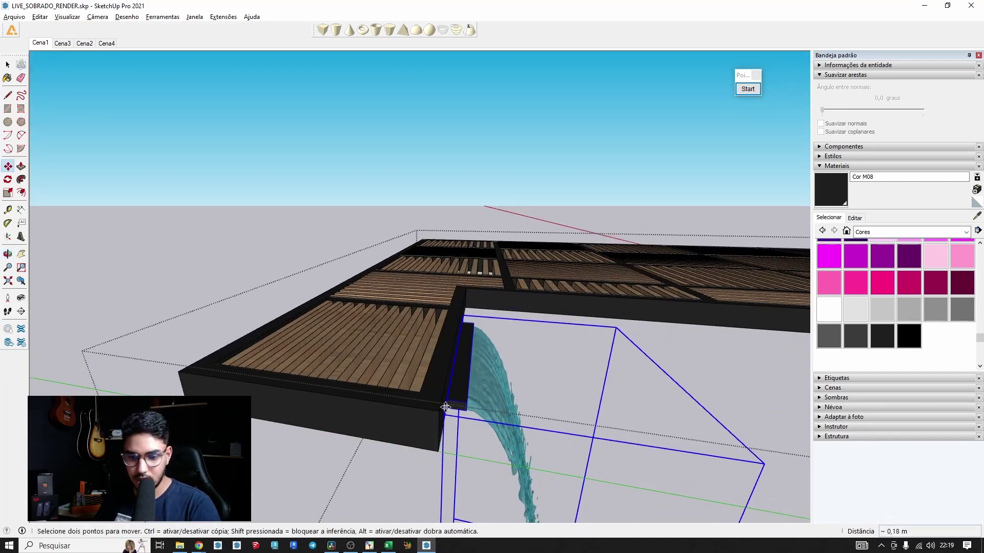
middle_click_drag(445, 407, 433, 369)
left_click(433, 368)
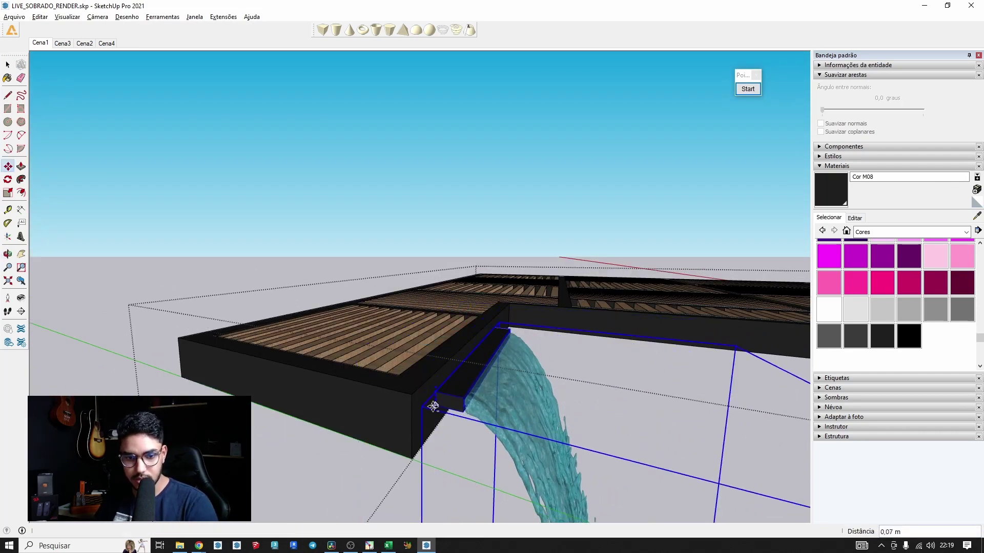
Step: Scale the waterfall vertically so that its base meets the pool water, and exit the pergola component
middle_click_drag(432, 406, 438, 263)
middle_click_drag(495, 337, 451, 251)
left_click(329, 309)
double_click(328, 309)
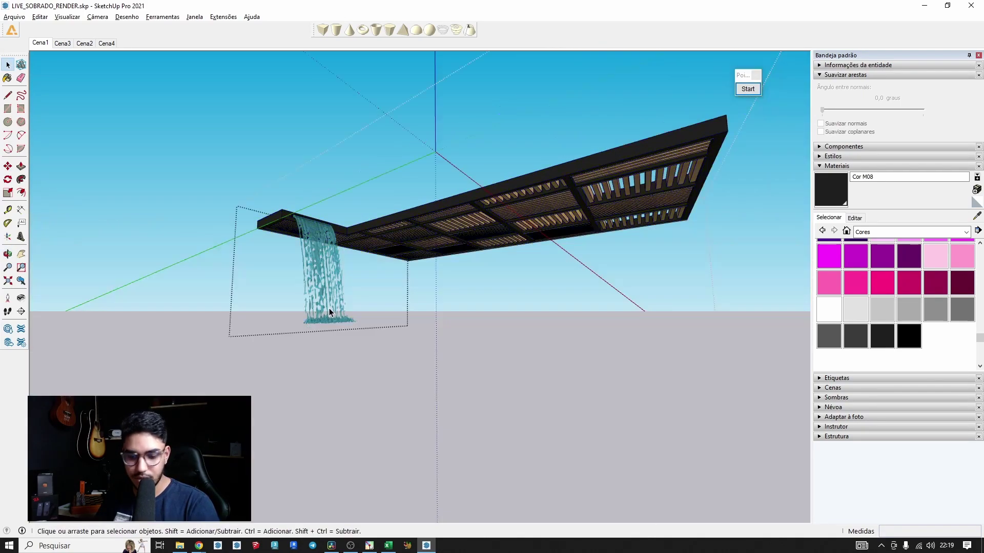
left_click(329, 309)
key("s")
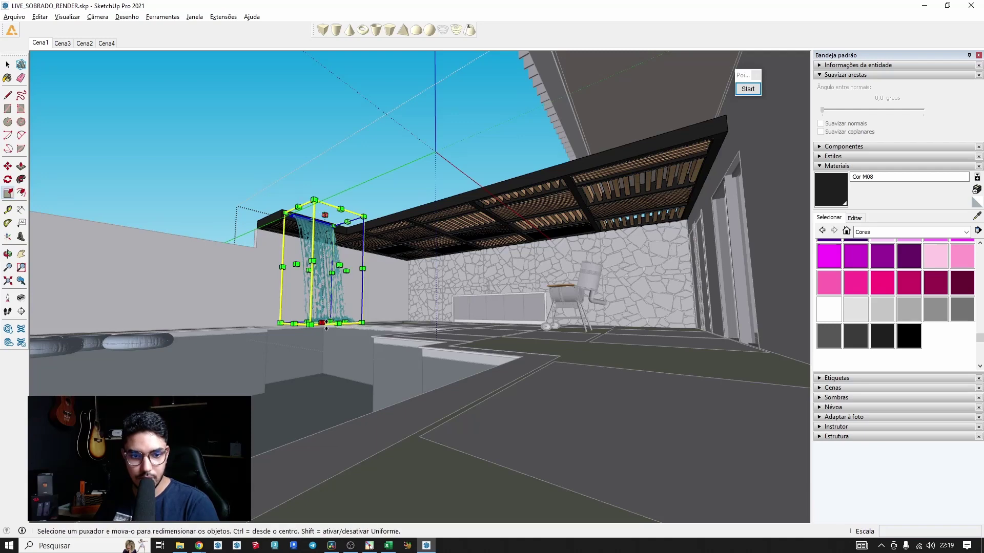
left_click(394, 181)
left_click(393, 180)
Step: Frame the pergola and waterfall from across the pool and turn off the edge display (Bordas)
middle_click_drag(430, 236, 400, 267)
left_click(97, 16)
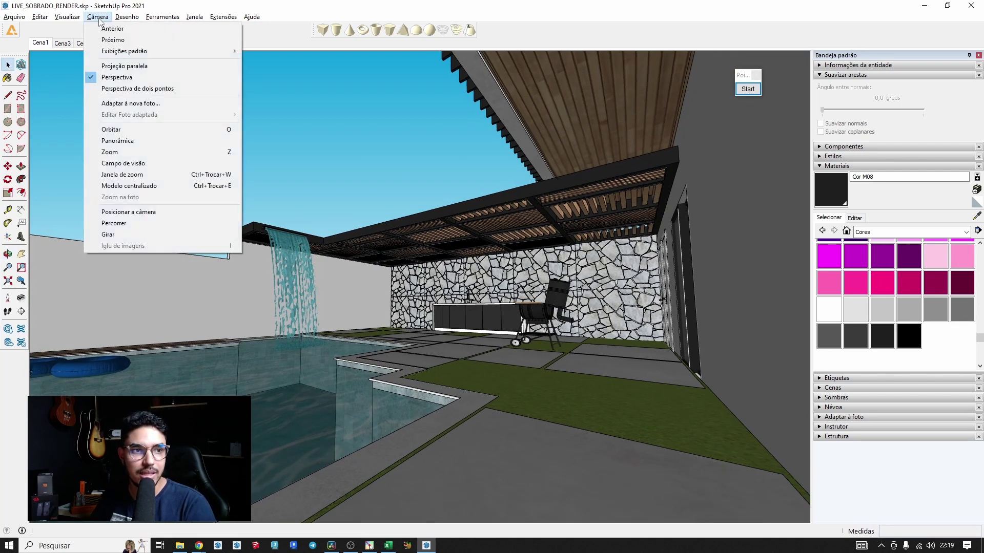
left_click(67, 16)
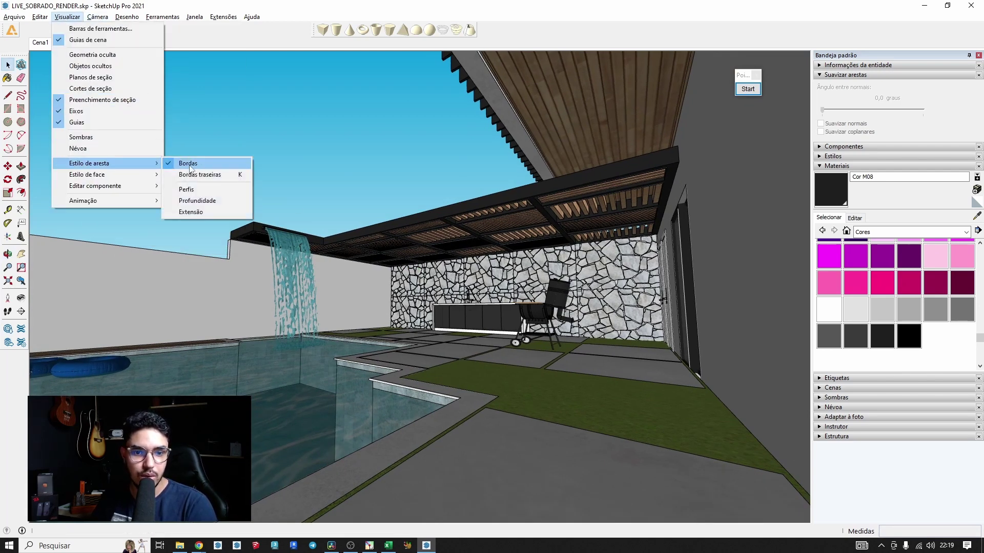
left_click(184, 163)
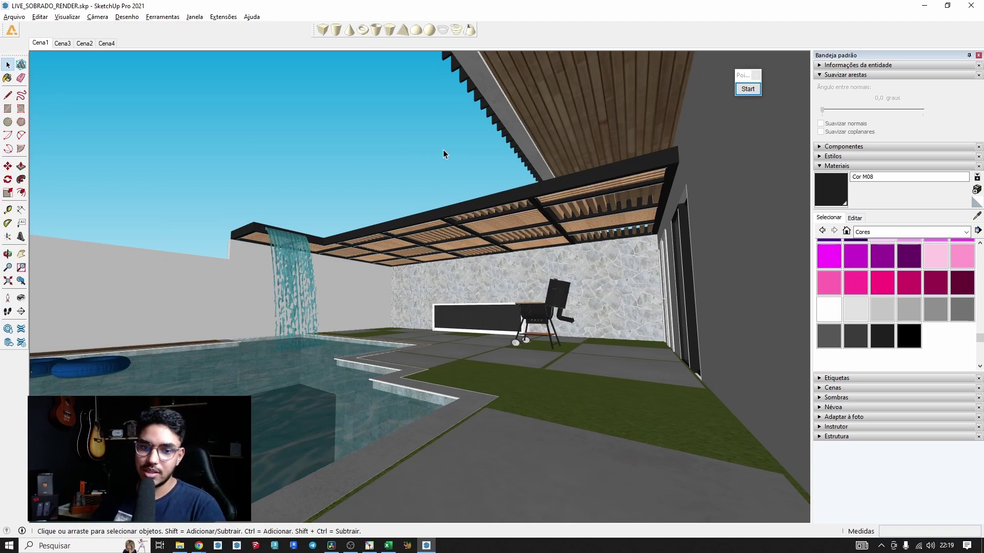